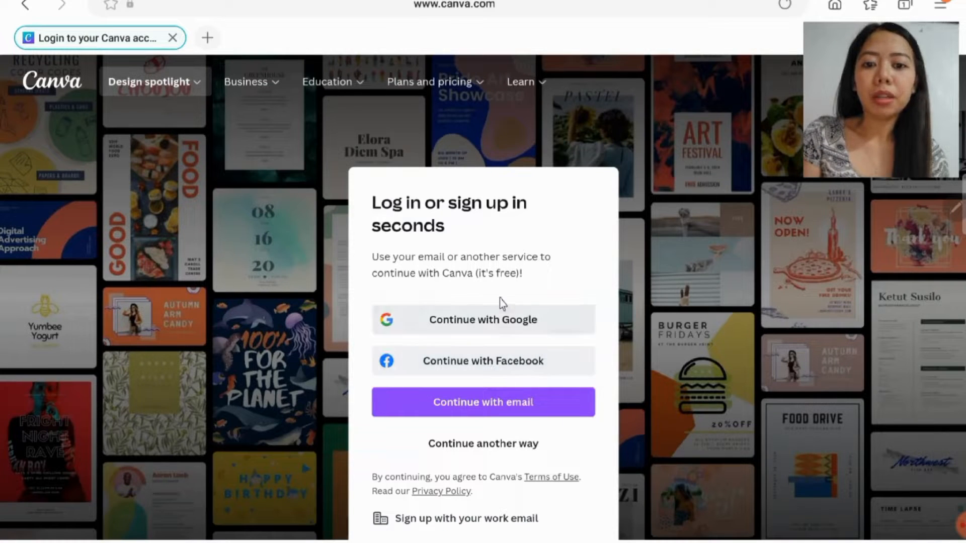
- Log in to Canva with the personal Google account and look over the home page's suggested design types
left_click(509, 329)
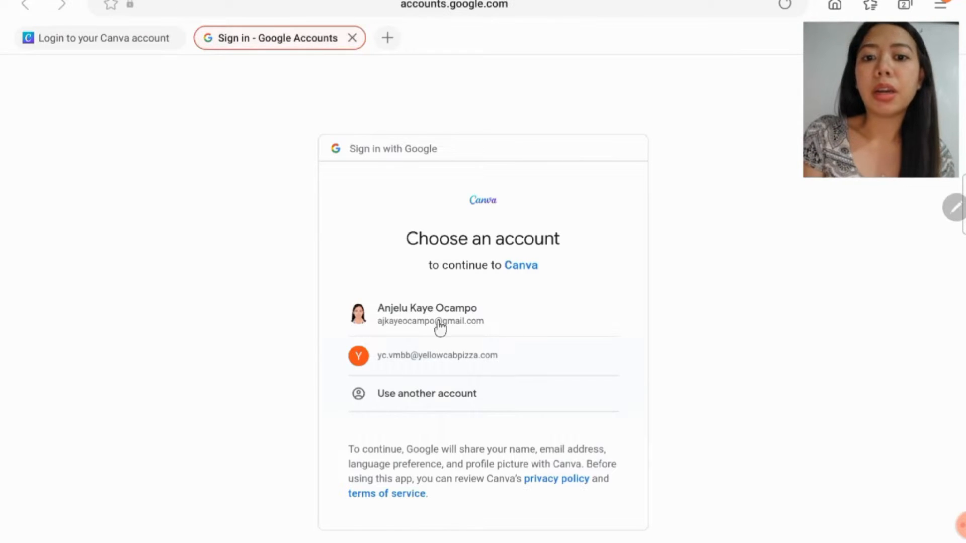
left_click(469, 320)
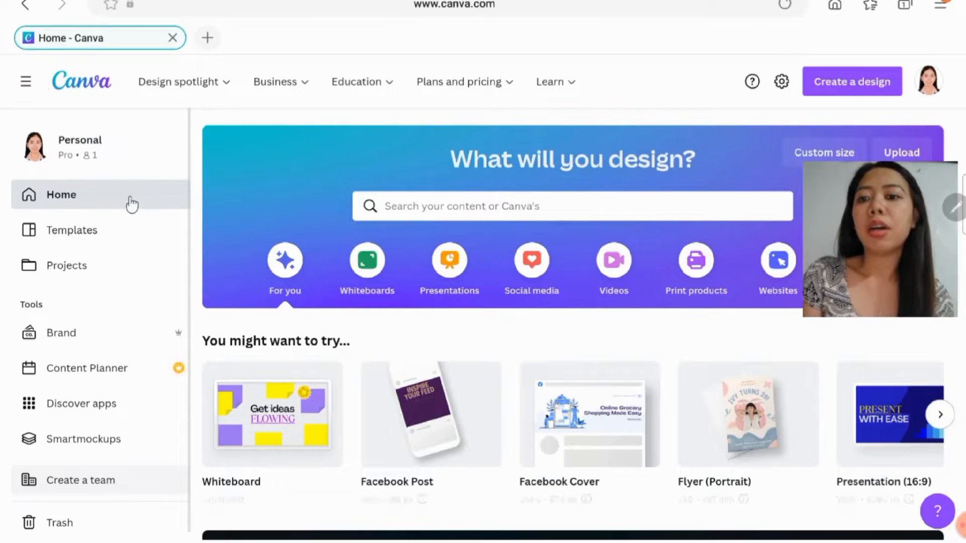
scroll(402, 275, "down", 2)
scroll(403, 275, "down", 5)
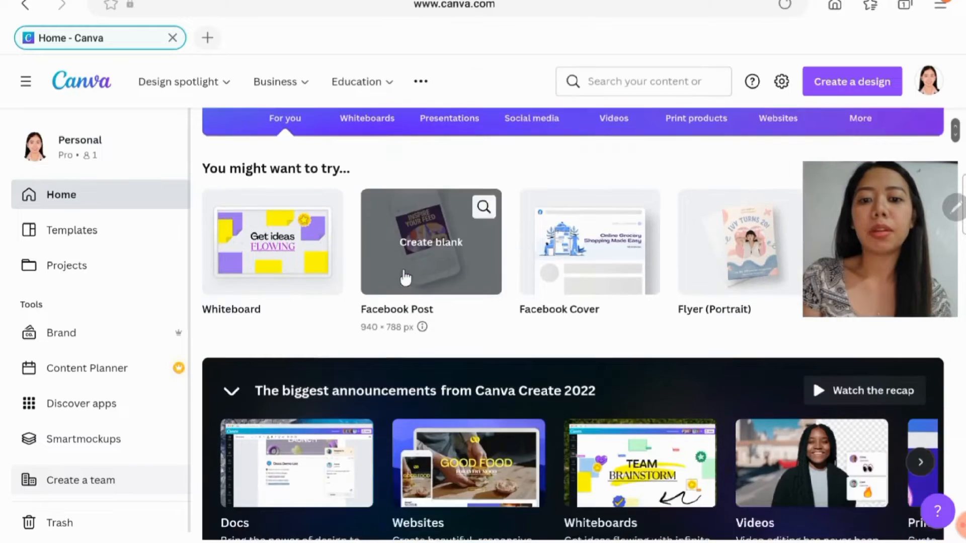
scroll(281, 281, "up", 3)
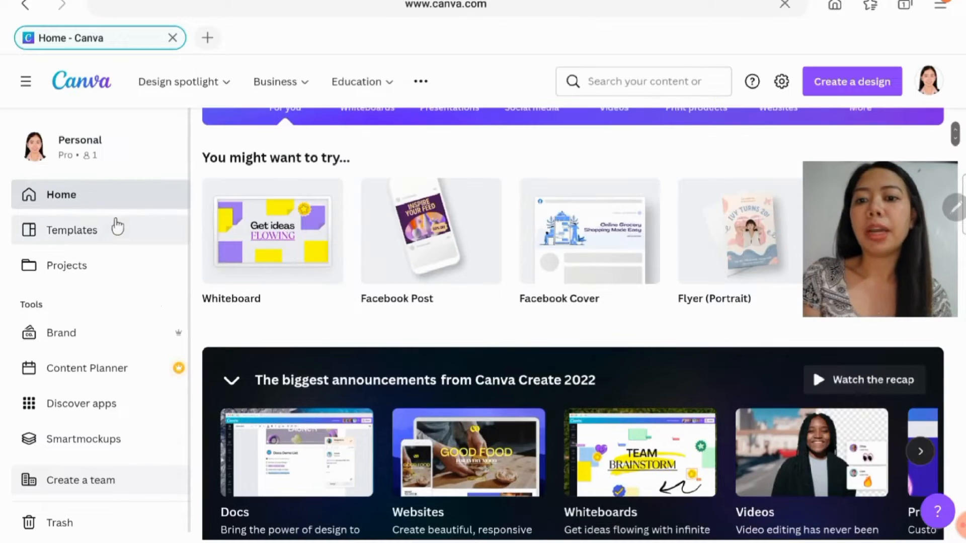
- View the template library's categories and recommended formats, and return to the home page
left_click(114, 233)
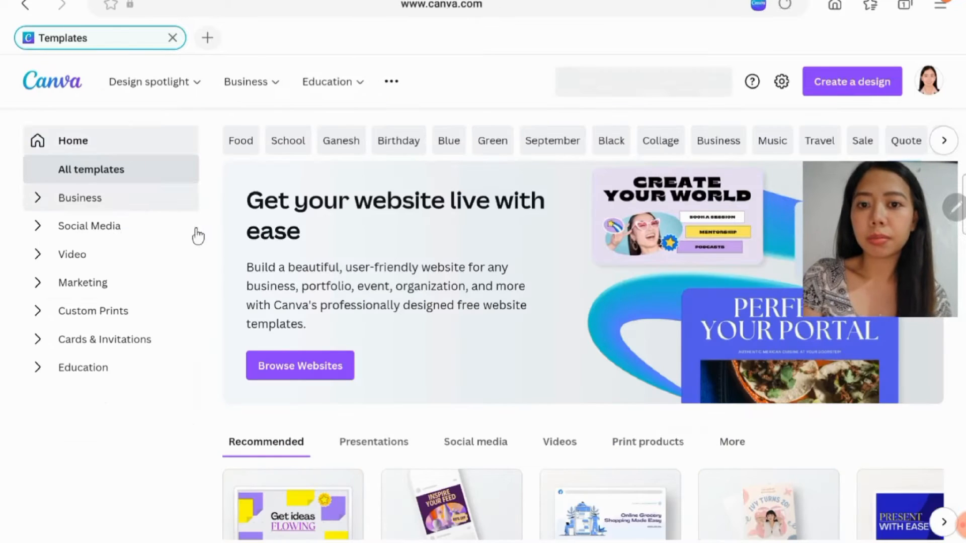
scroll(287, 257, "down", 2)
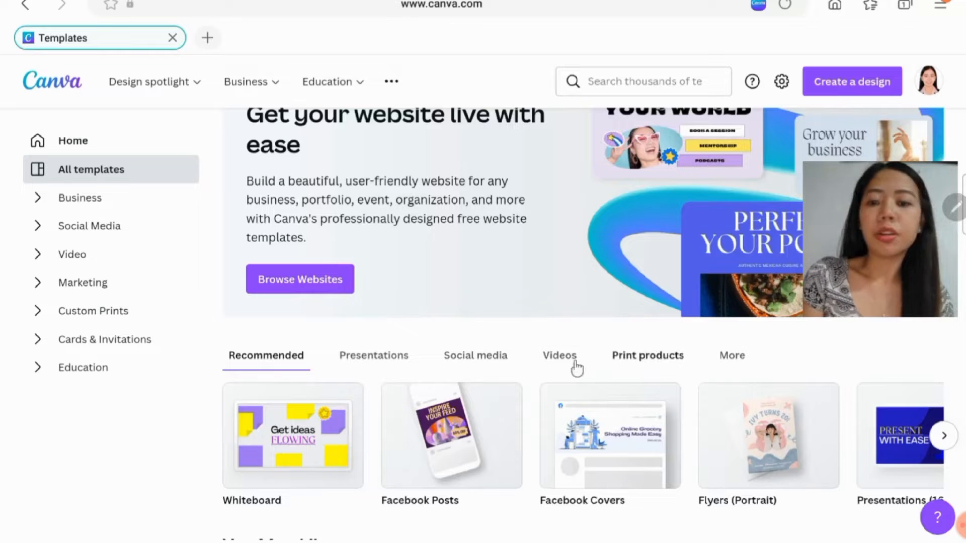
left_click(53, 141)
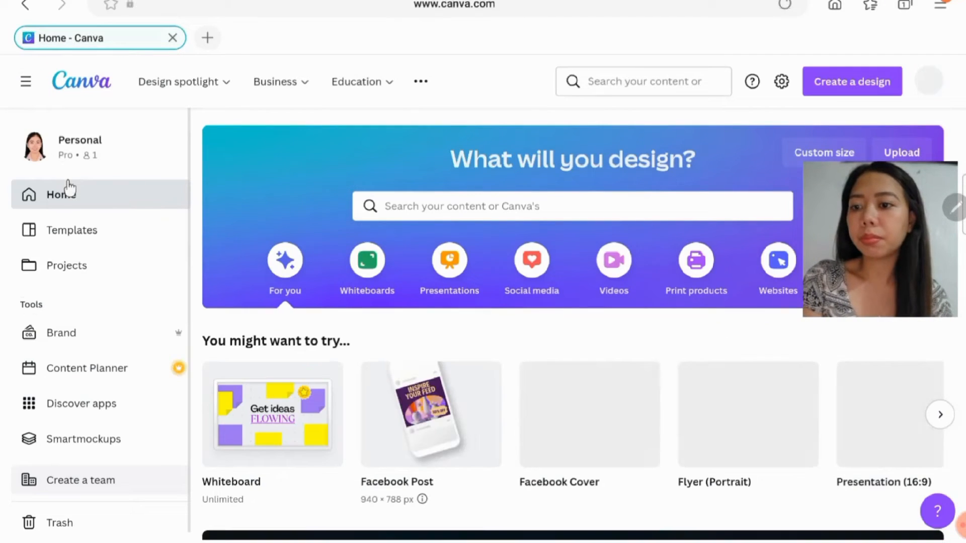
- Open the projects overview and examine its recent items, folders and saved designs
left_click(71, 272)
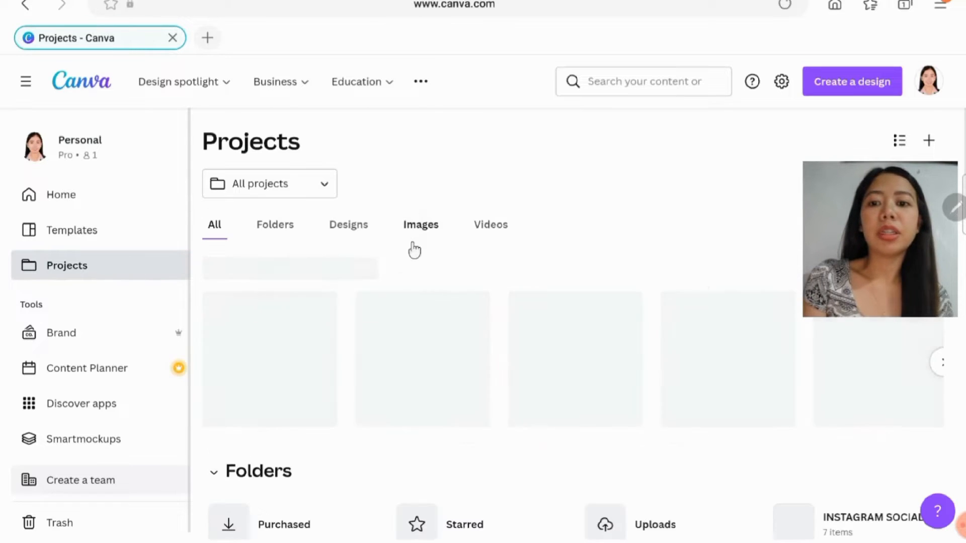
scroll(602, 205, "down", 3)
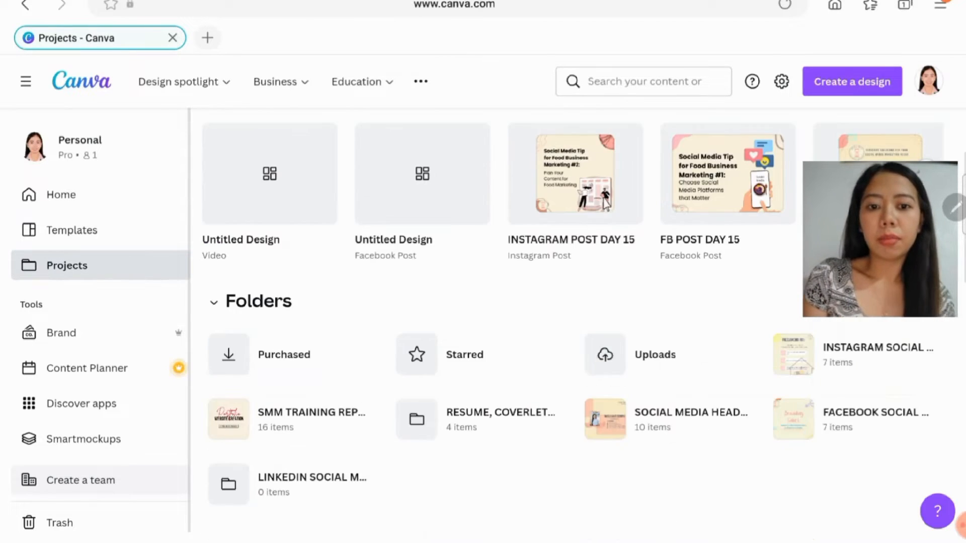
scroll(604, 217, "up", 2)
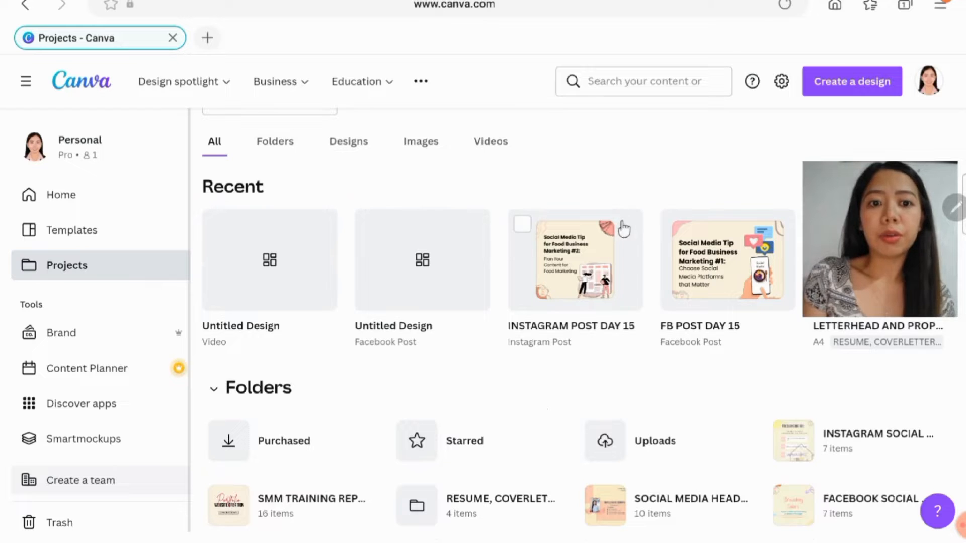
scroll(583, 341, "down", 8)
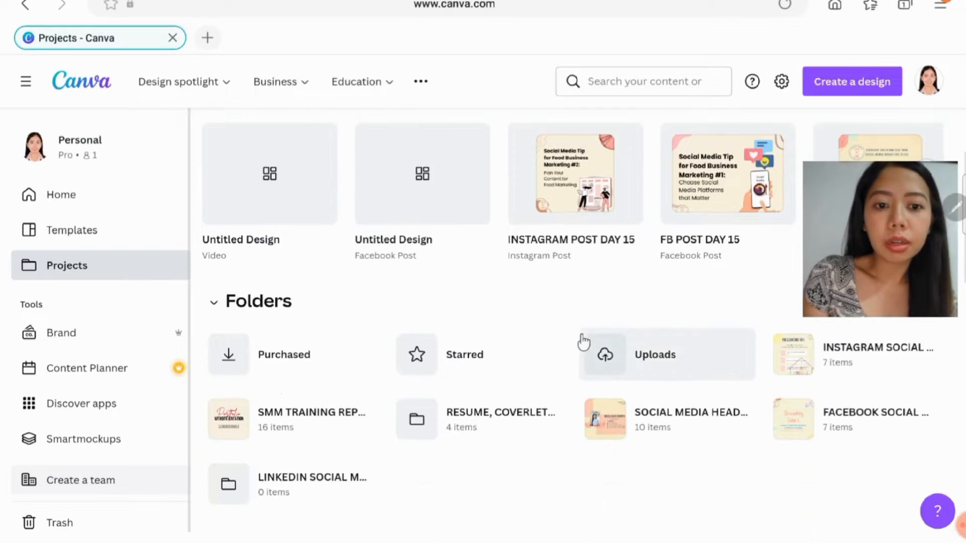
scroll(566, 355, "up", 5)
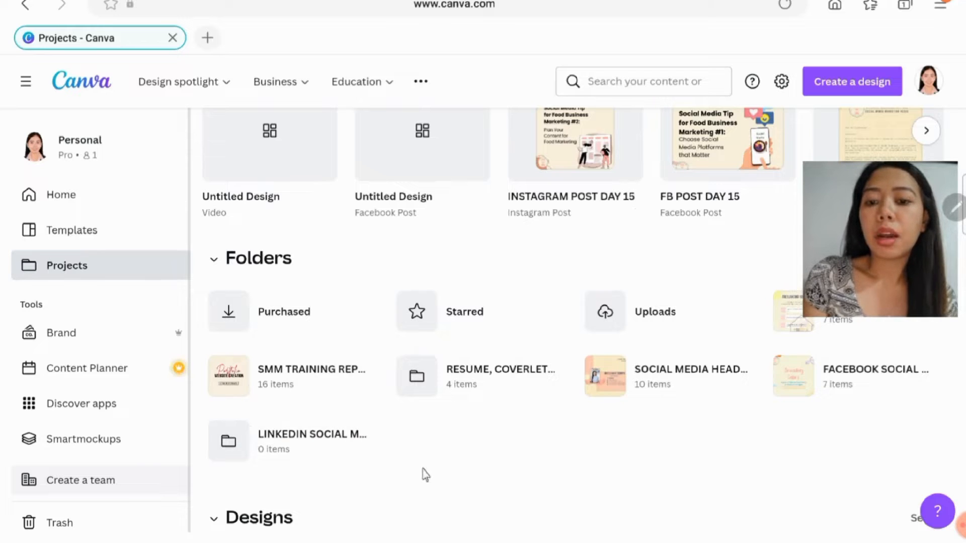
scroll(442, 462, "down", 5)
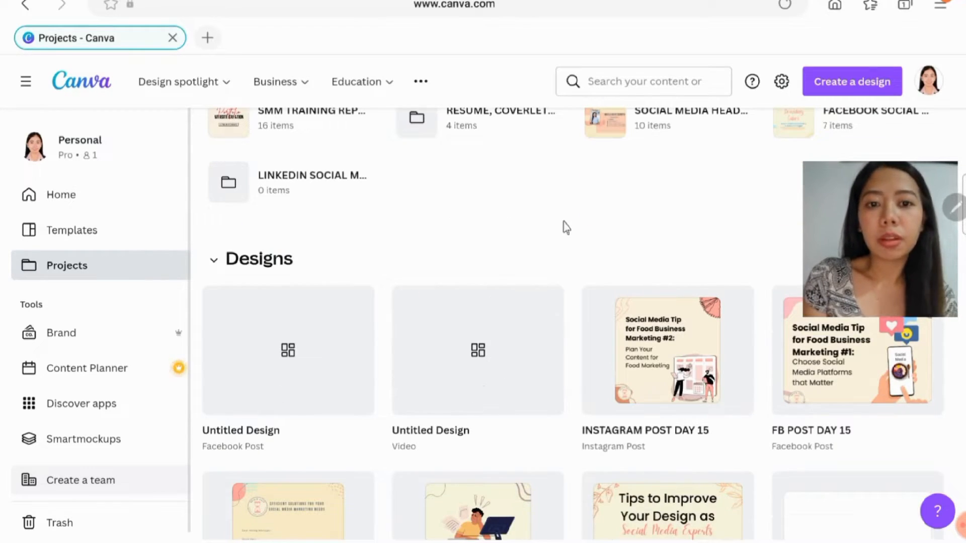
scroll(565, 227, "down", 2)
scroll(554, 301, "up", 8)
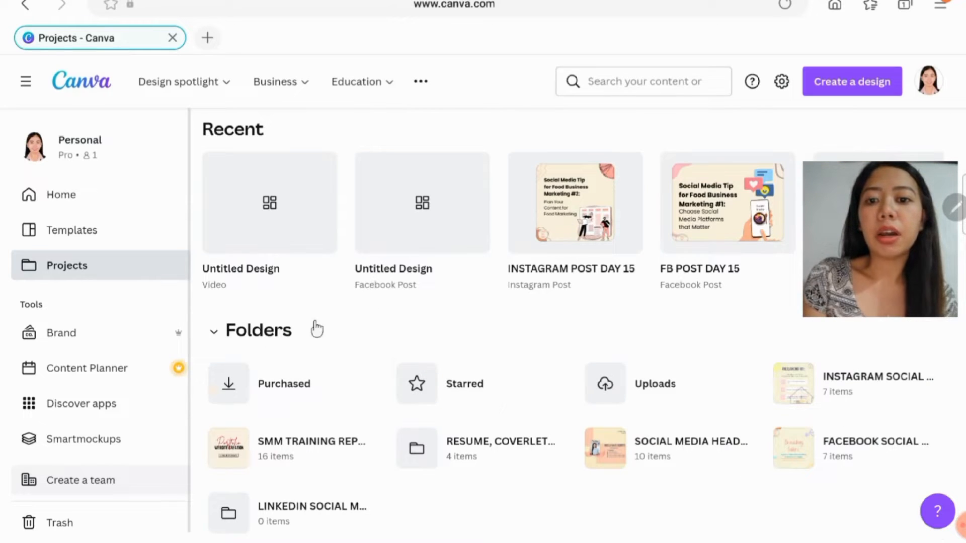
scroll(516, 298, "up", 3)
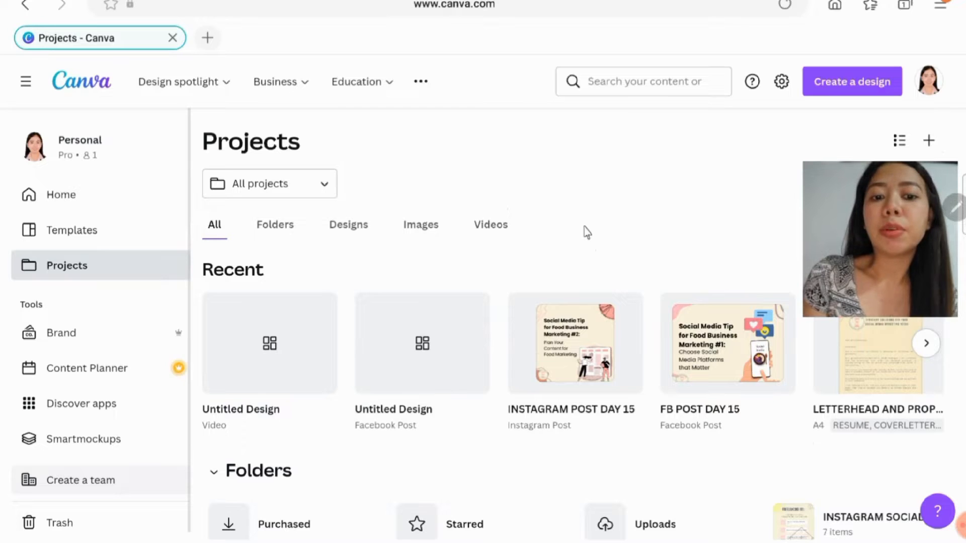
scroll(586, 232, "down", 9)
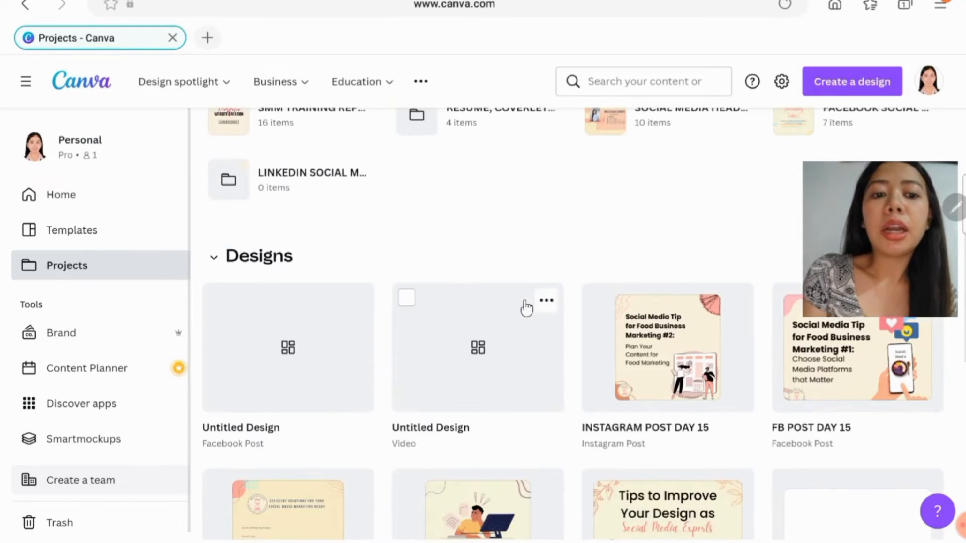
scroll(526, 310, "down", 8)
left_click(562, 305)
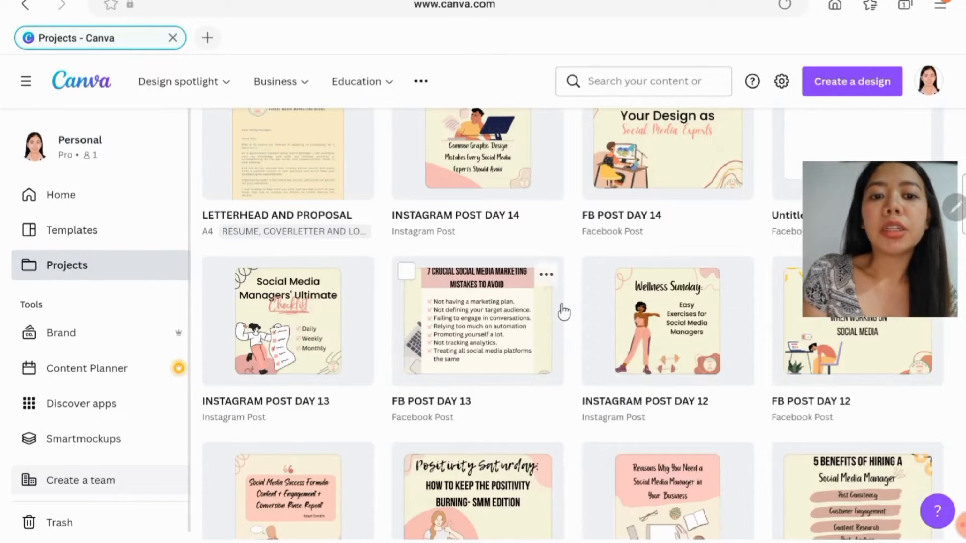
scroll(563, 309, "up", 9)
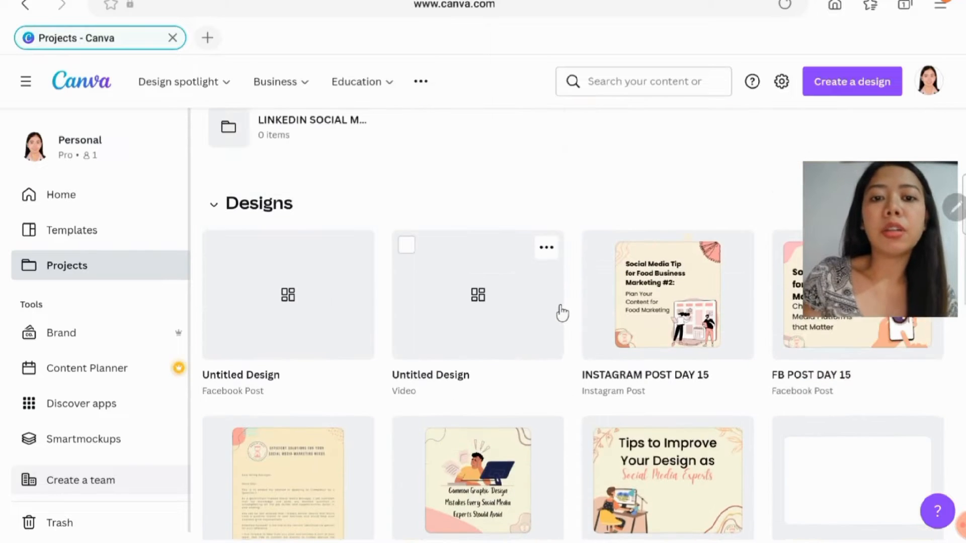
scroll(562, 313, "up", 4)
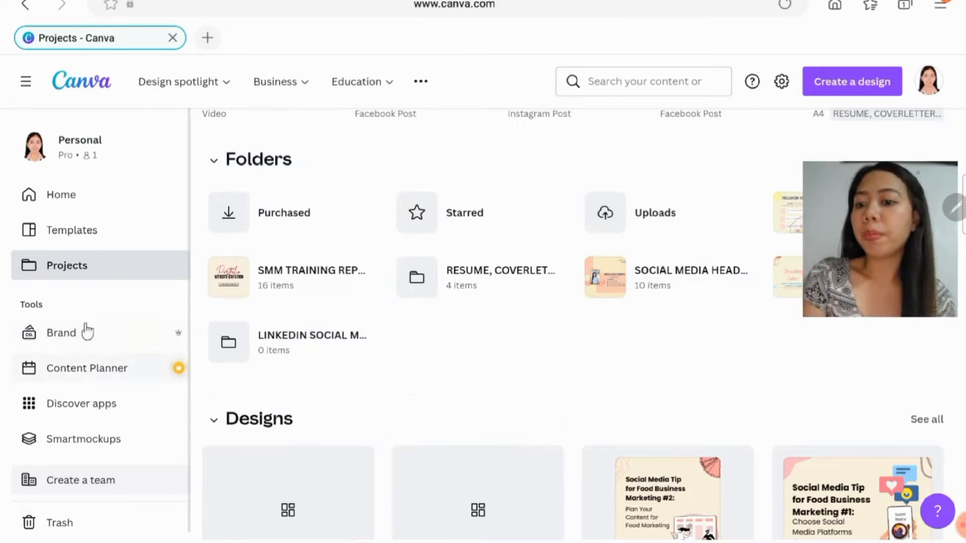
scroll(109, 291, "down", 1)
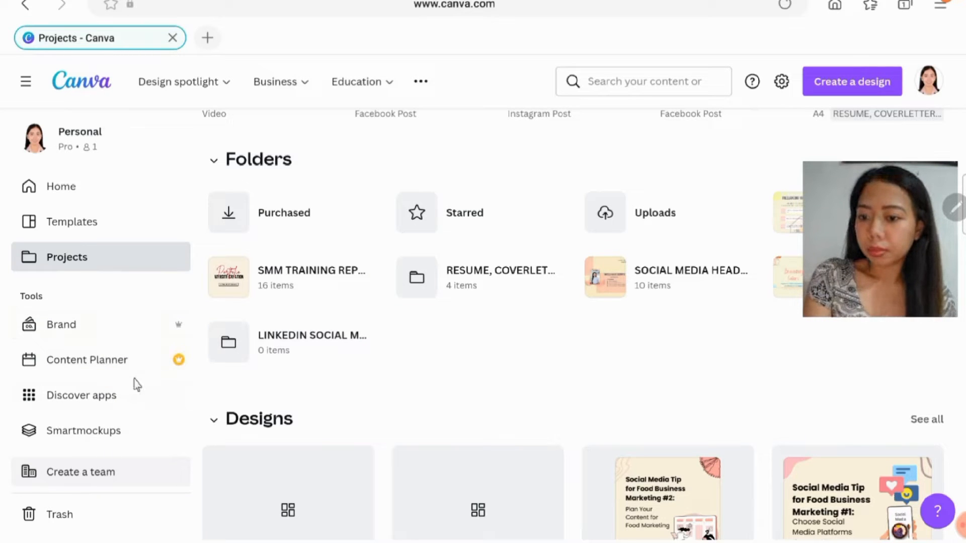
scroll(130, 377, "up", 1)
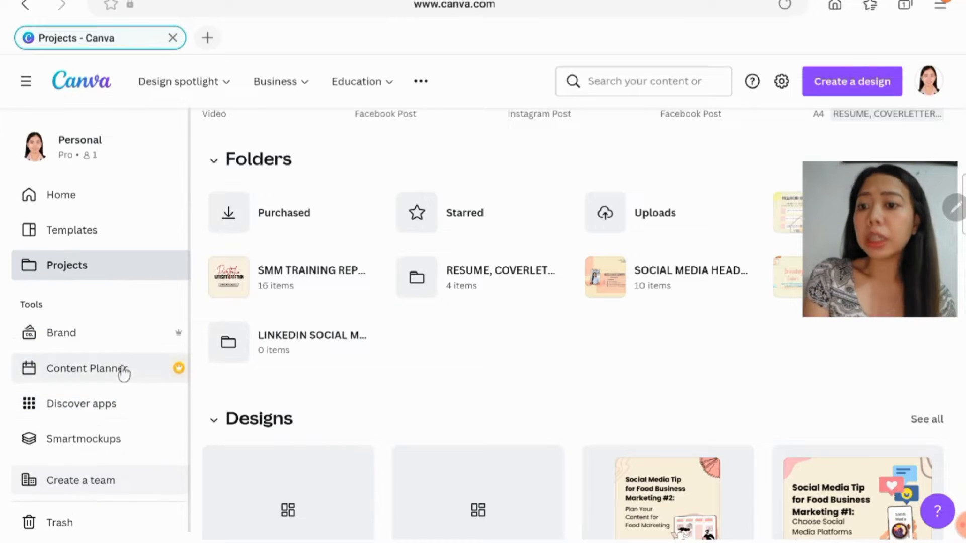
- Return to the home page, review the available design types, and create a blank Facebook Post design
left_click(105, 192)
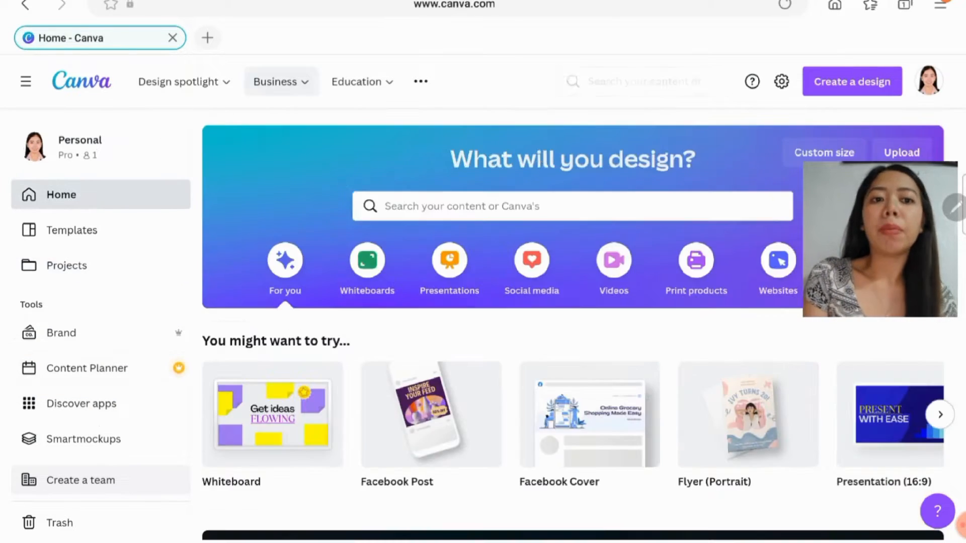
left_click(848, 91)
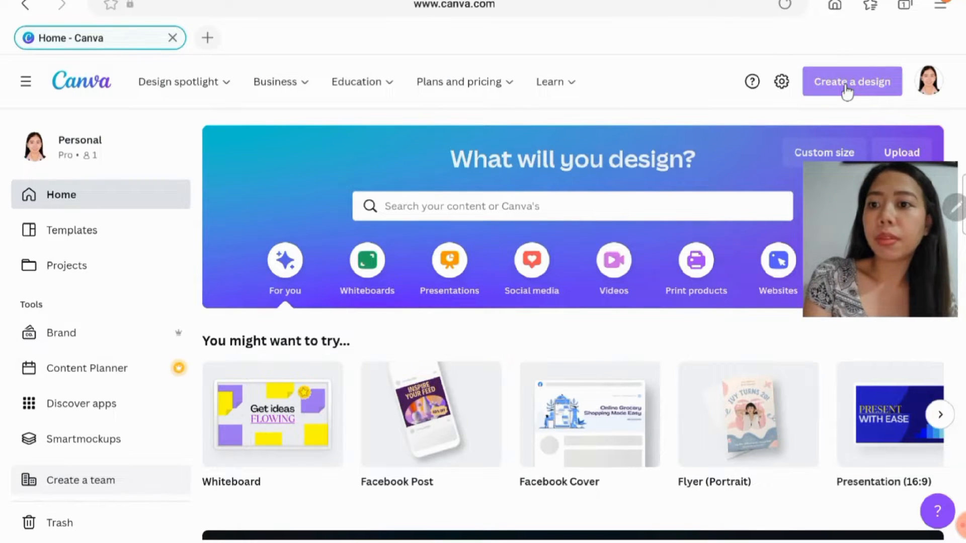
left_click(848, 91)
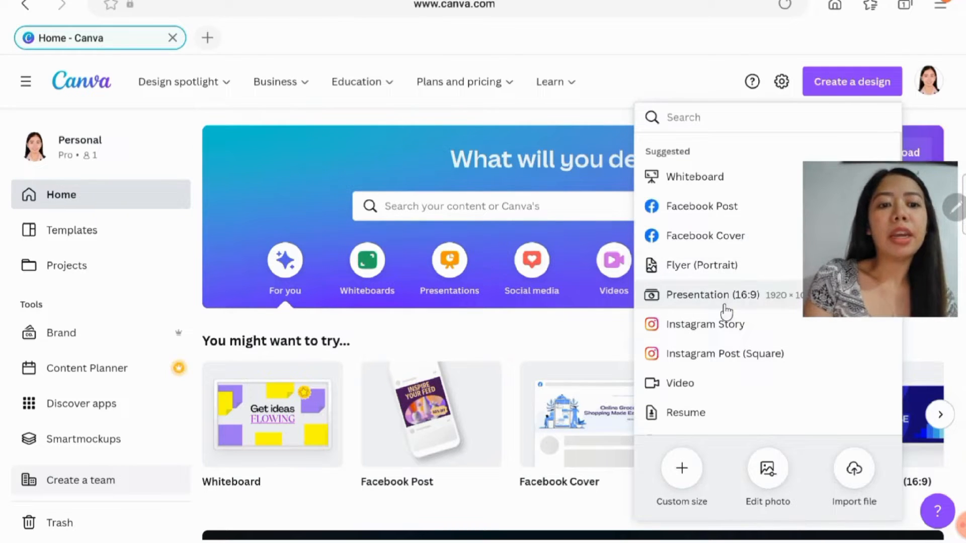
scroll(736, 296, "down", 1)
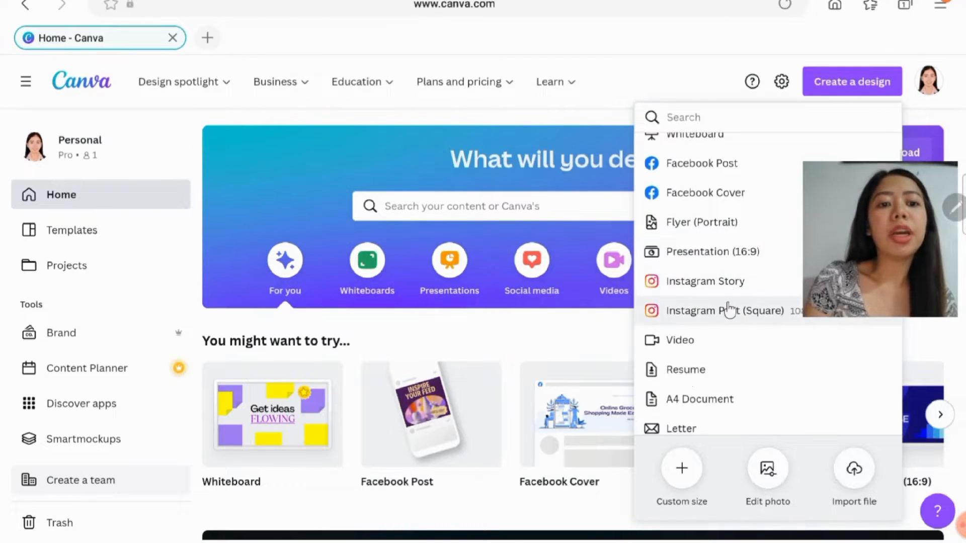
scroll(730, 307, "down", 5)
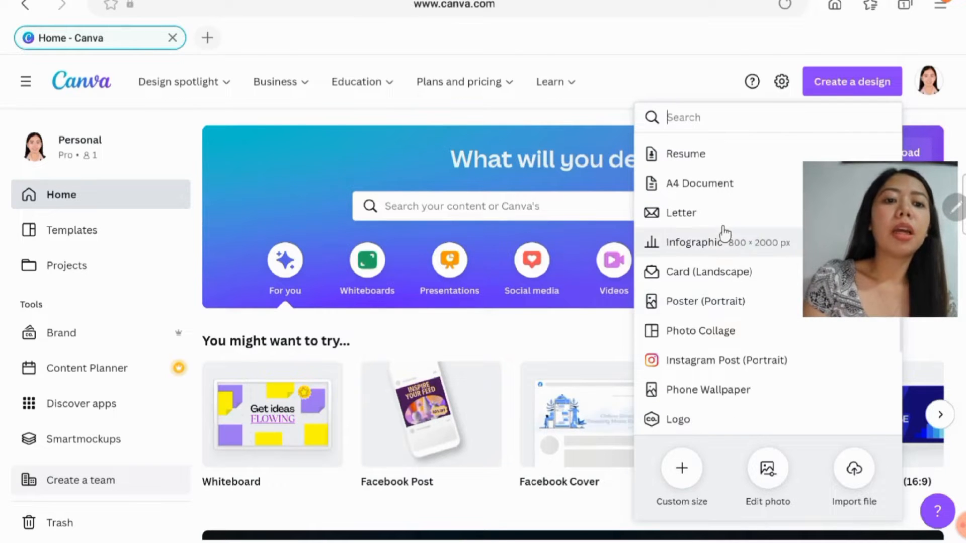
scroll(722, 240, "up", 1)
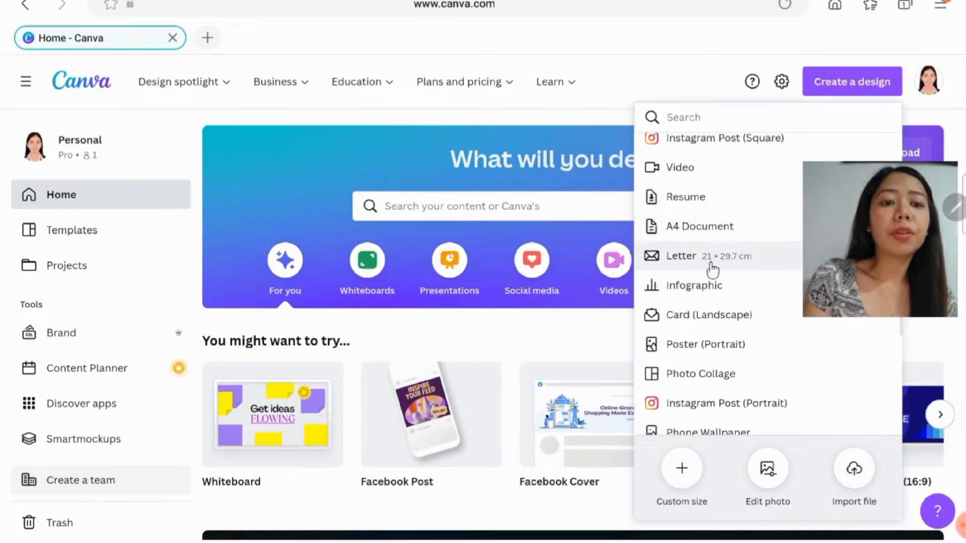
scroll(726, 225, "down", 3)
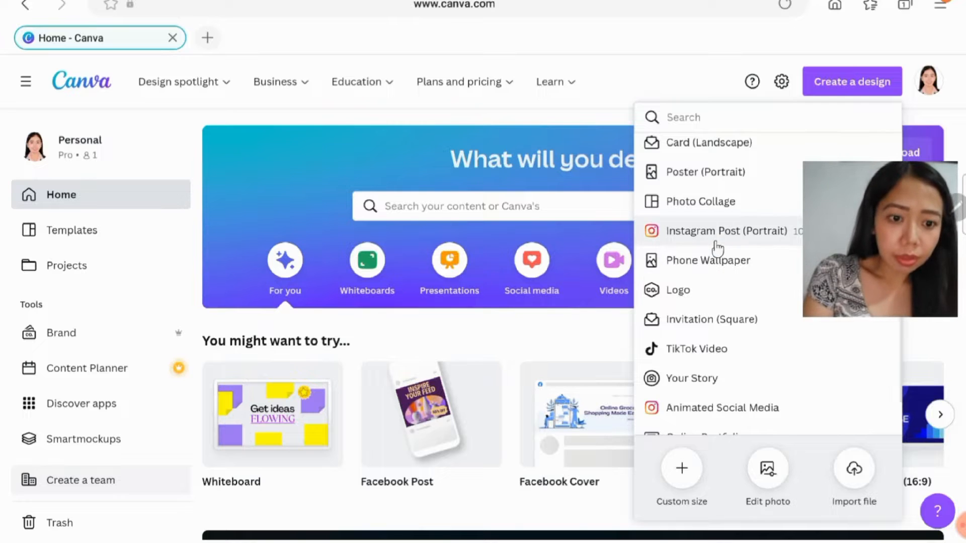
scroll(718, 252, "down", 1)
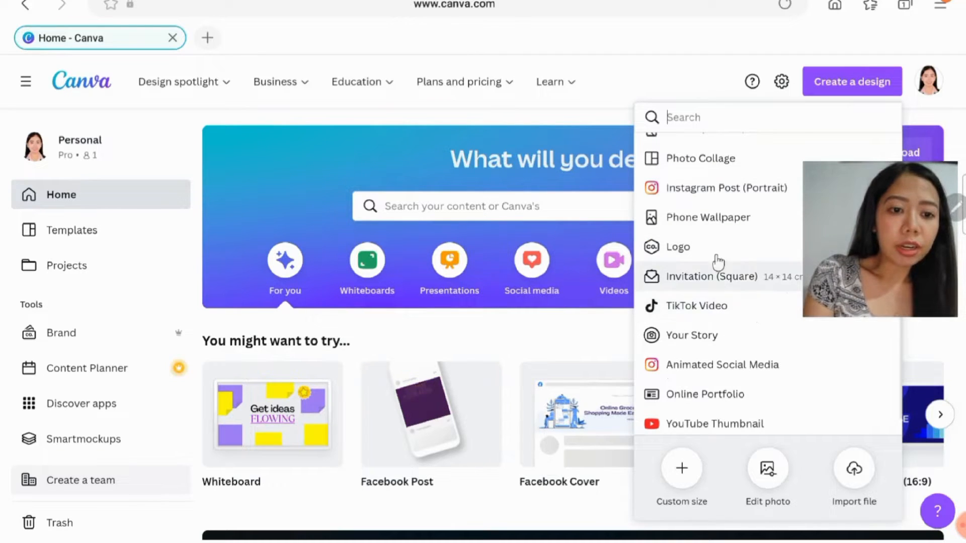
scroll(714, 263, "down", 1)
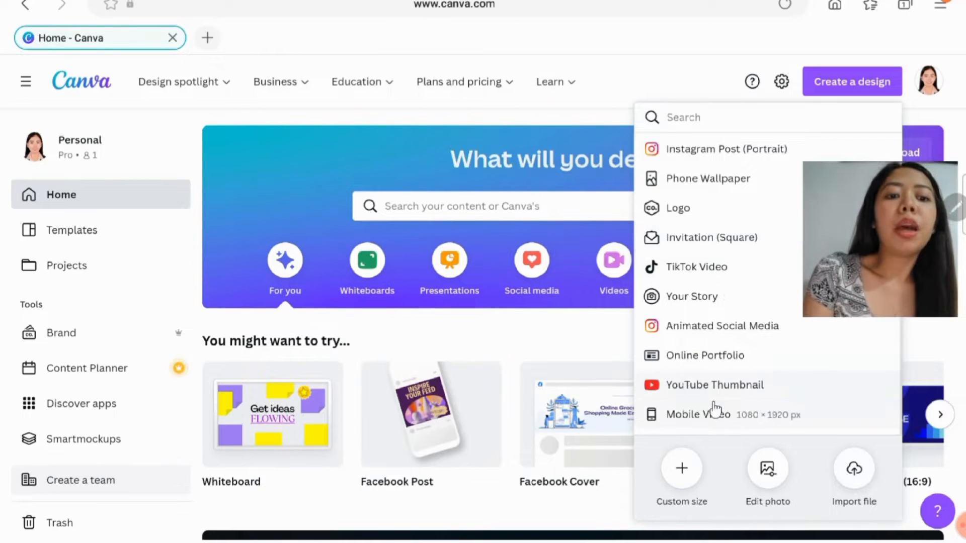
scroll(714, 409, "down", 1)
scroll(714, 302, "up", 8)
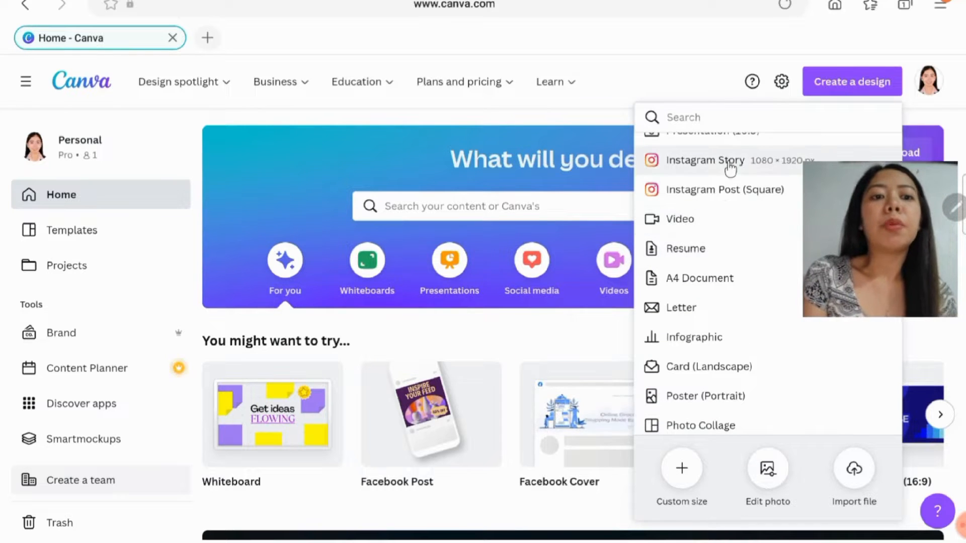
scroll(726, 273, "up", 3)
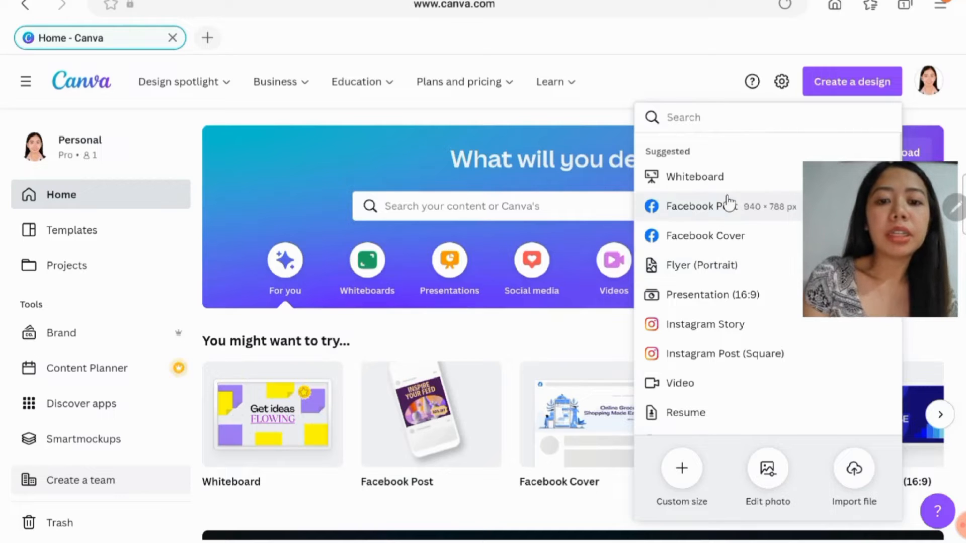
left_click(746, 215)
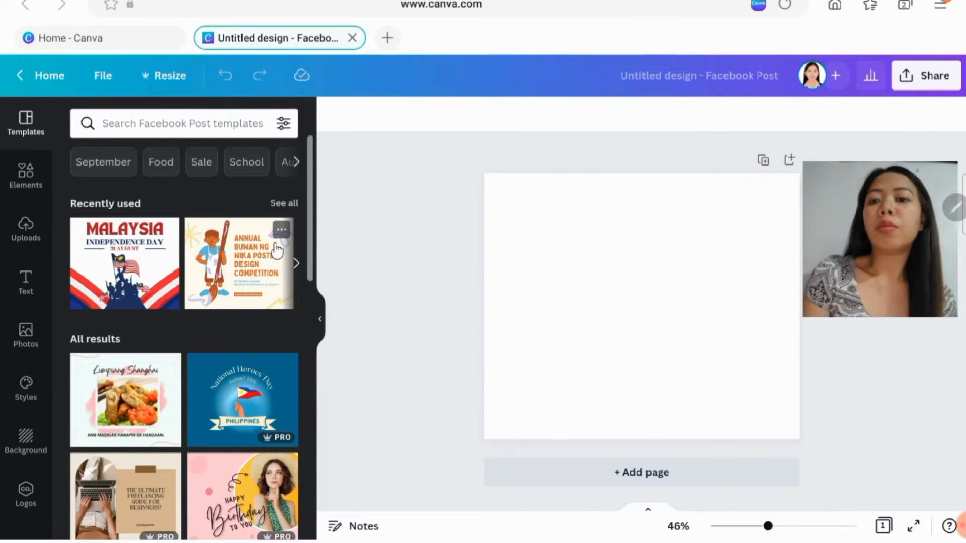
- Select the blank page and browse the recently used and suggested Facebook Post templates
left_click(595, 263)
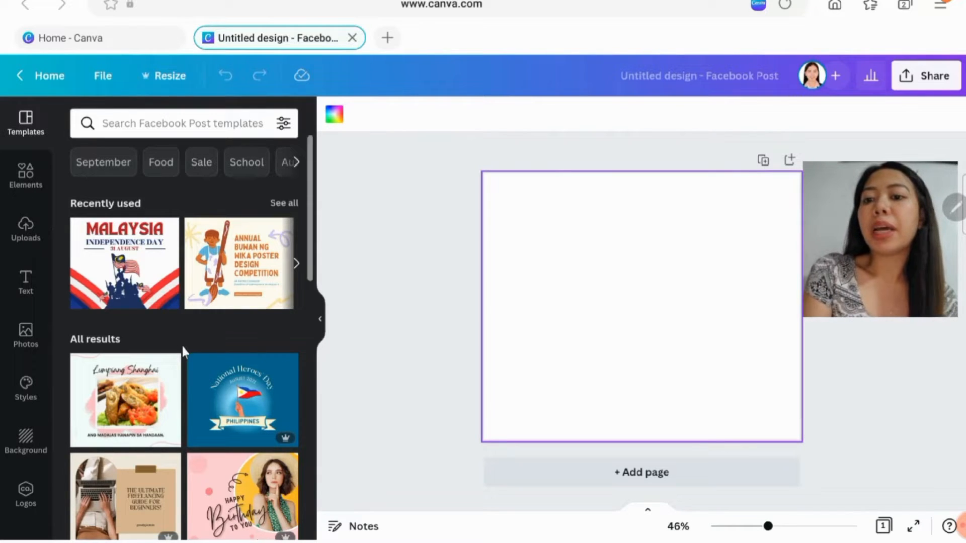
scroll(182, 337, "down", 2)
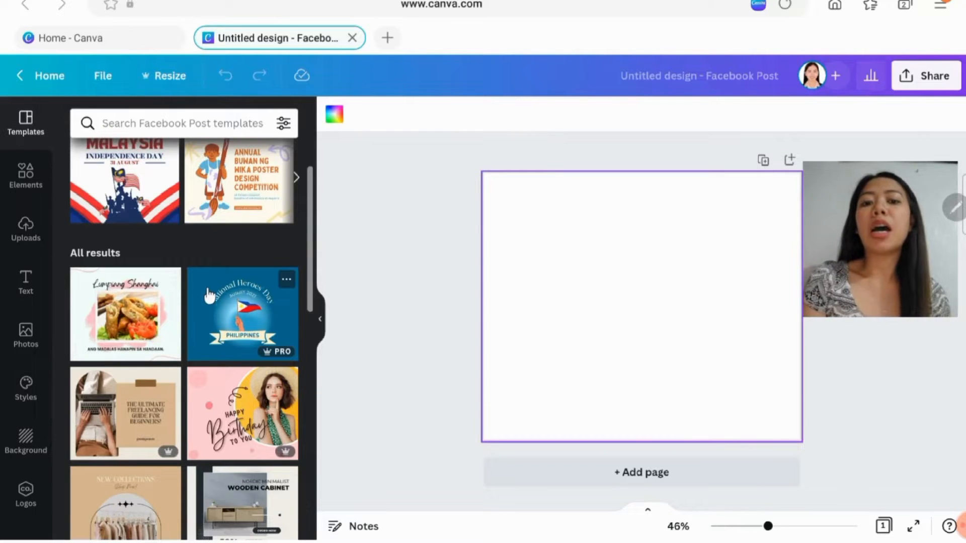
scroll(201, 322, "up", 2)
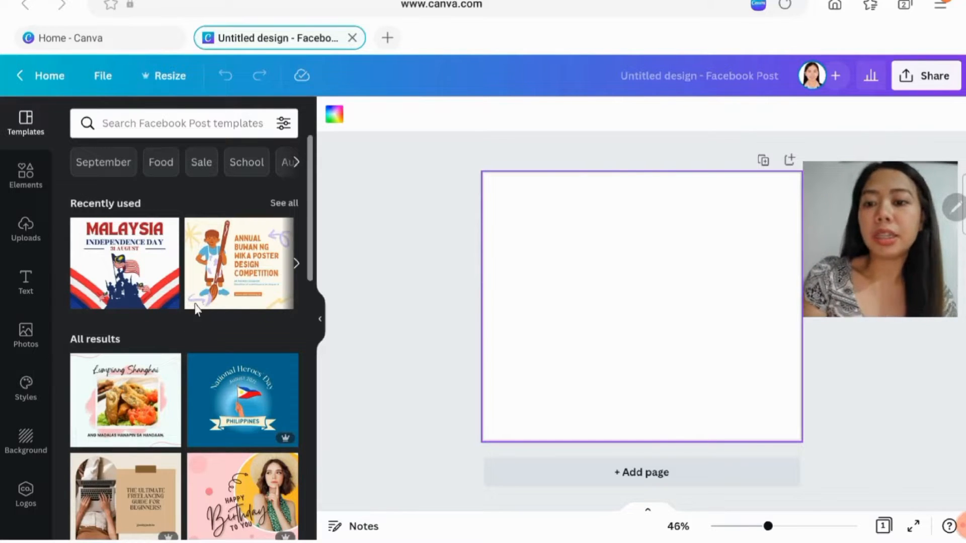
scroll(114, 331, "down", 2)
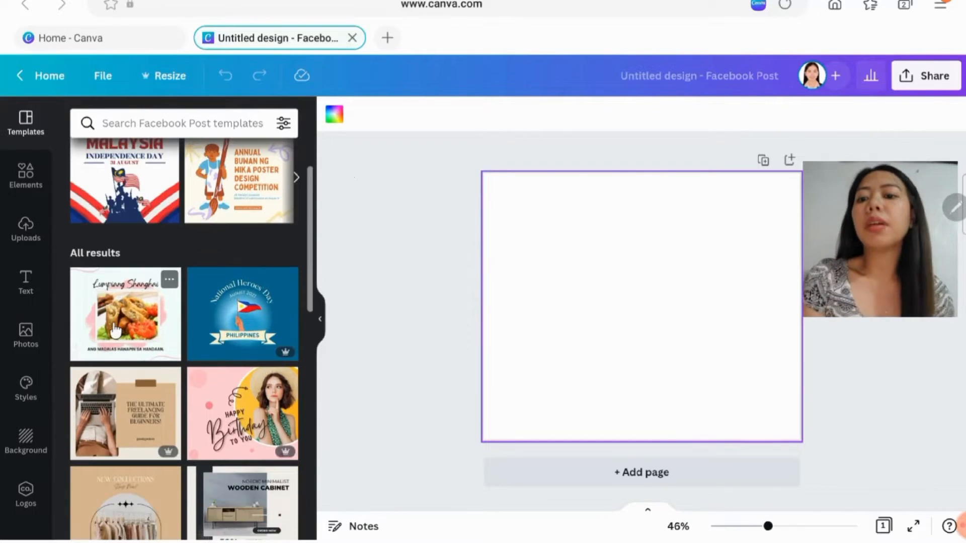
scroll(146, 251, "down", 1)
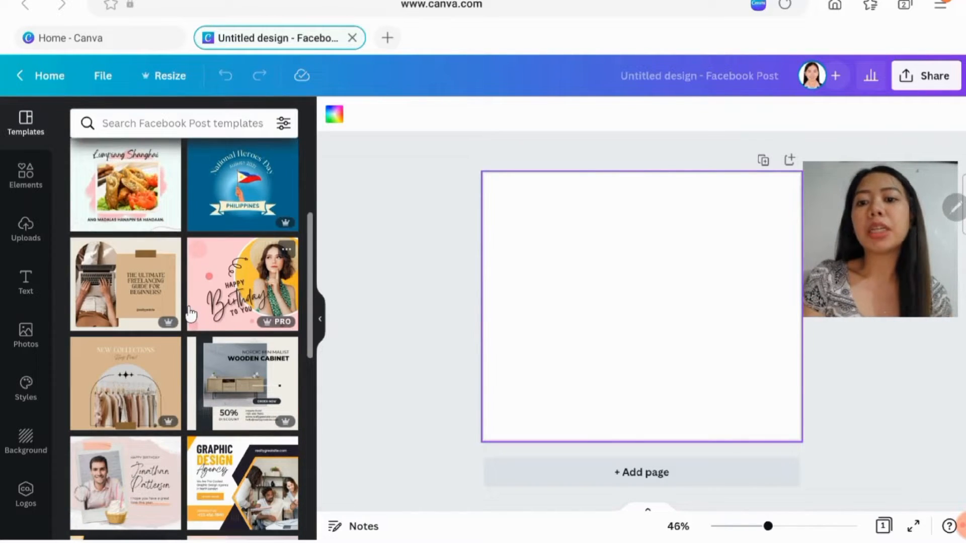
scroll(190, 312, "up", 5)
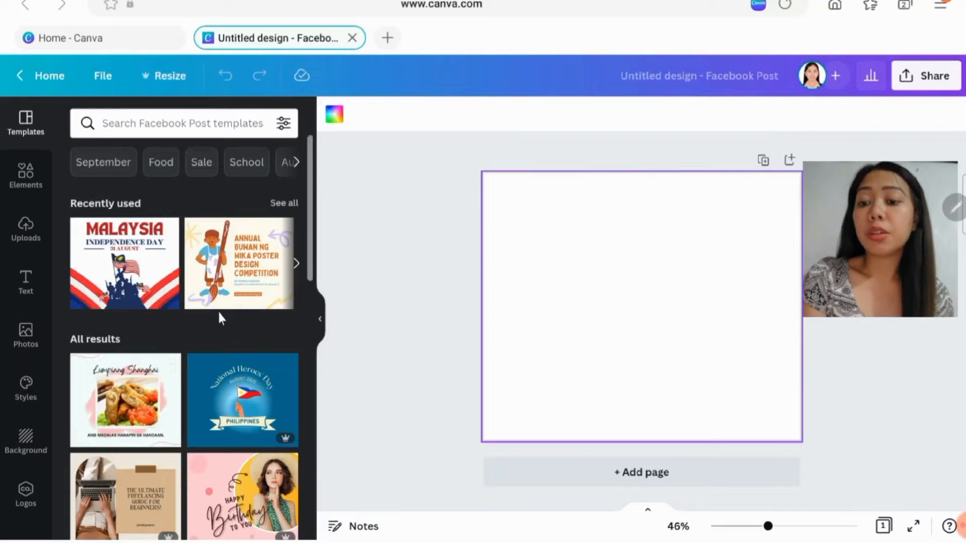
scroll(219, 313, "down", 5)
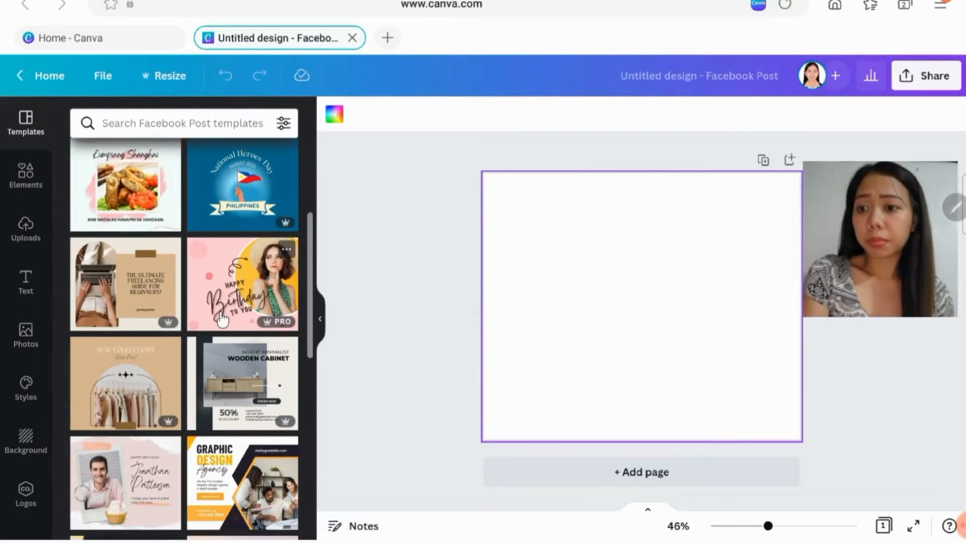
scroll(88, 337, "up", 4)
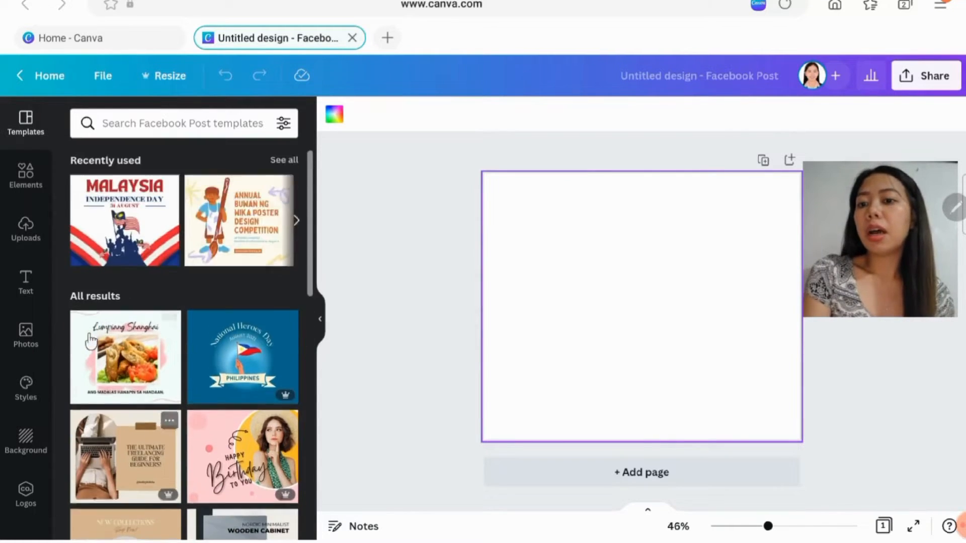
scroll(88, 337, "up", 2)
- Examine the available design elements, from lines, shapes, graphics and stickers to charts, tables, frames, grids and collections
left_click(20, 184)
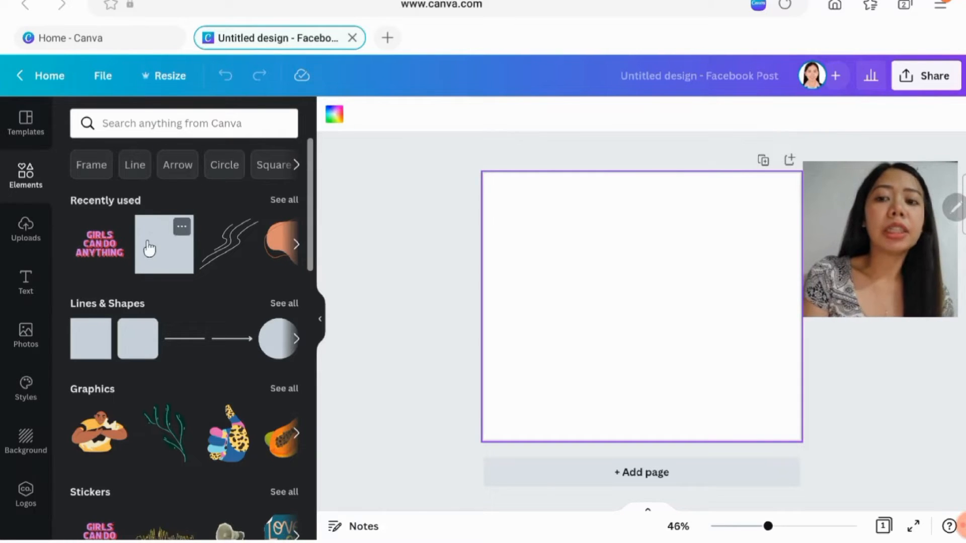
scroll(213, 266, "down", 1)
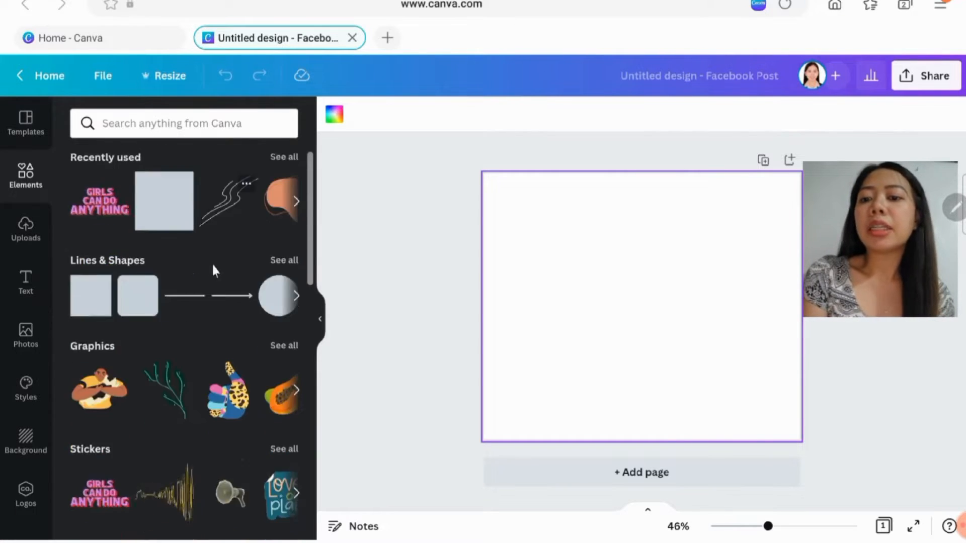
scroll(214, 270, "down", 8)
scroll(168, 301, "down", 5)
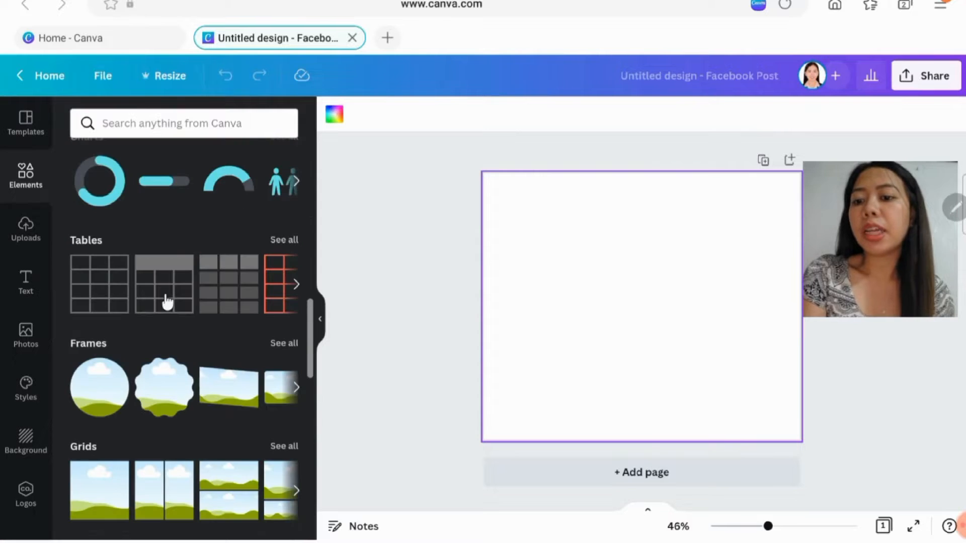
scroll(185, 337, "down", 2)
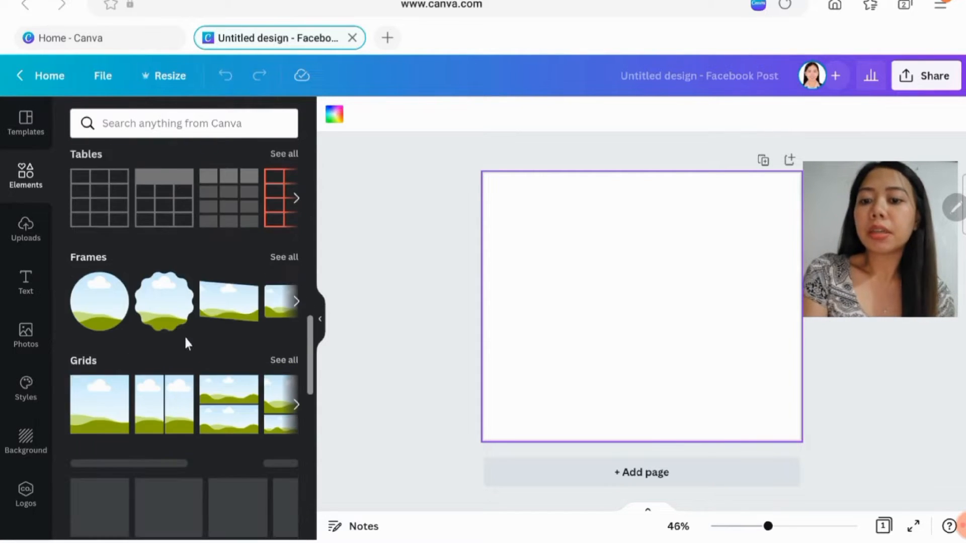
scroll(185, 332, "down", 2)
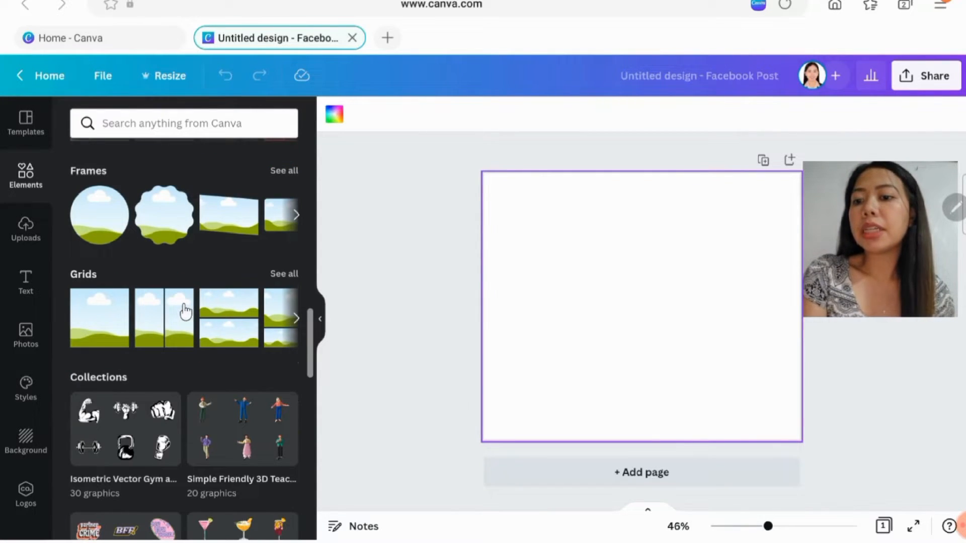
scroll(185, 310, "down", 1)
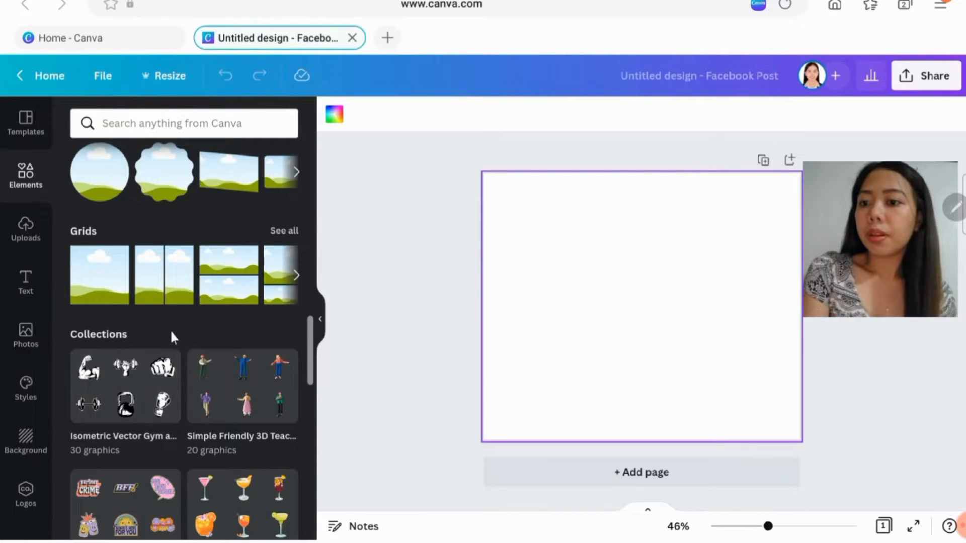
scroll(172, 332, "up", 5)
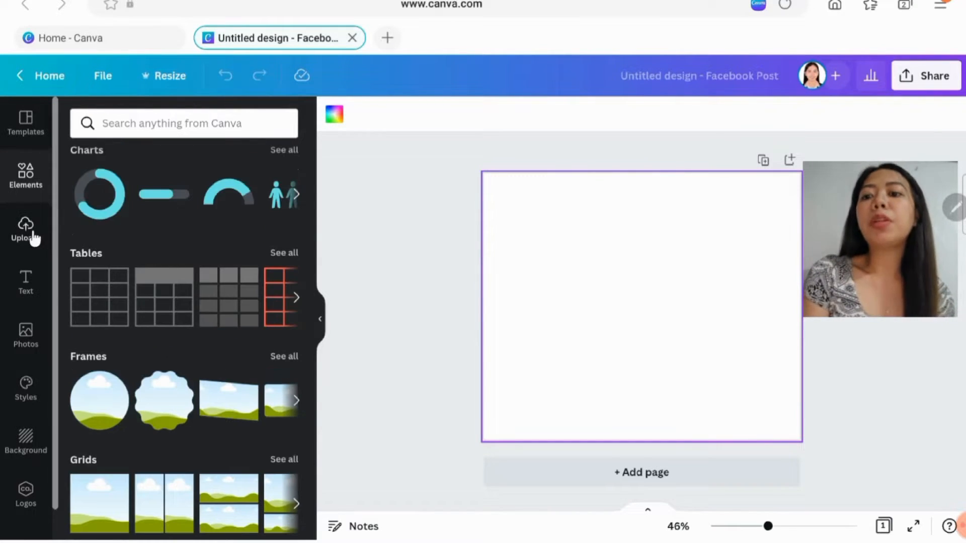
- Look through the previously uploaded images available for use in the design
left_click(32, 236)
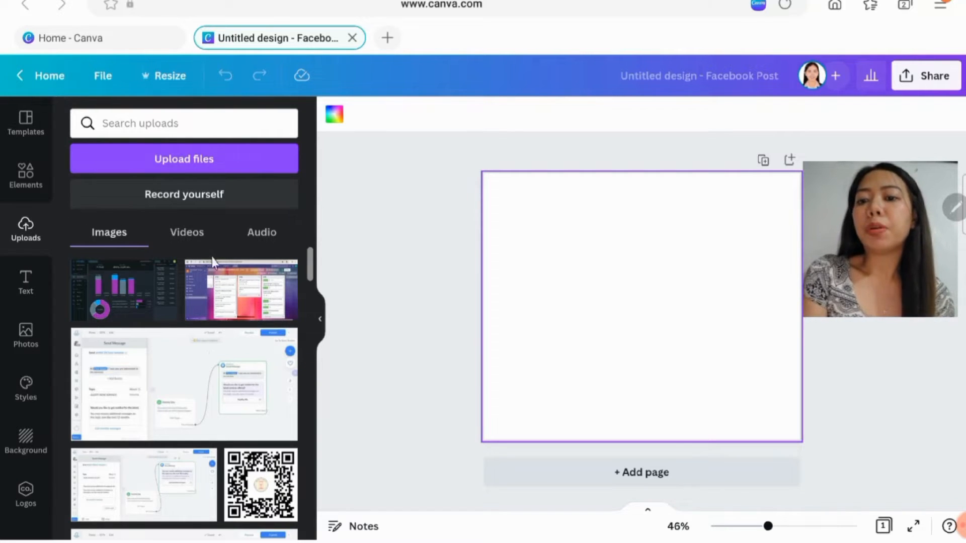
scroll(196, 315, "down", 2)
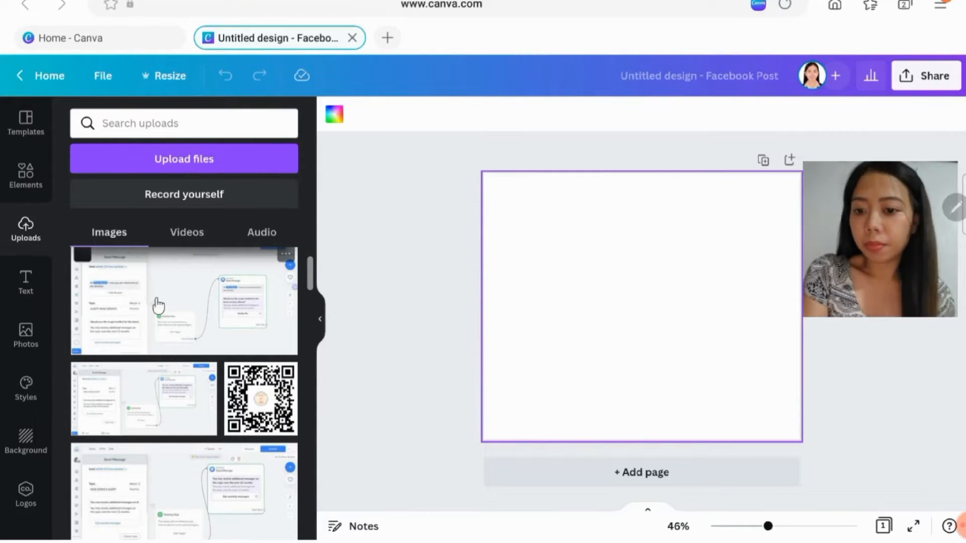
scroll(158, 305, "down", 2)
scroll(179, 312, "down", 10)
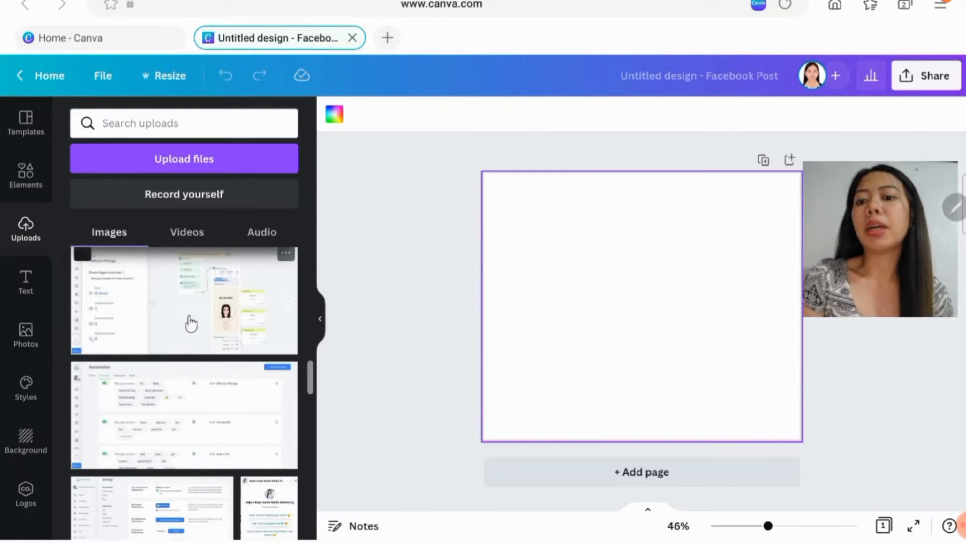
scroll(191, 324, "down", 5)
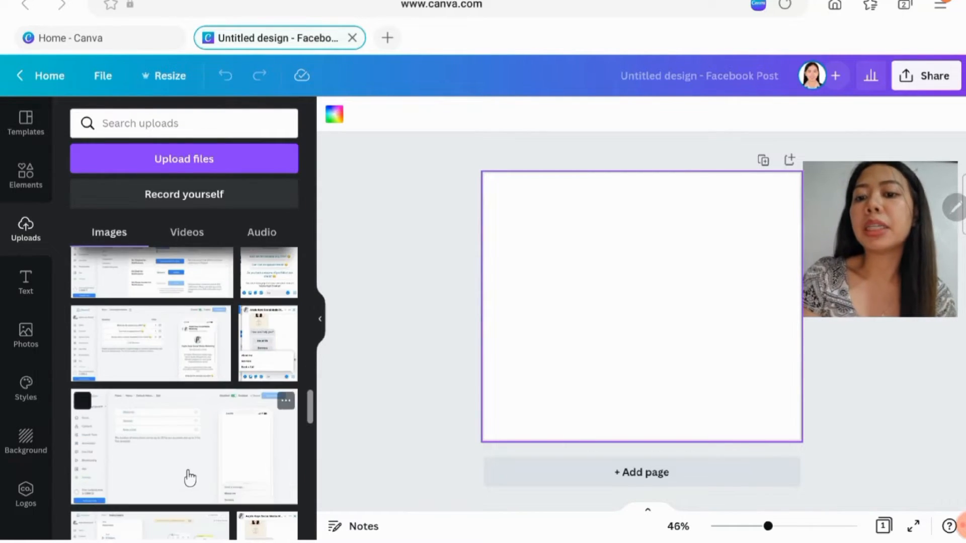
scroll(196, 459, "down", 5)
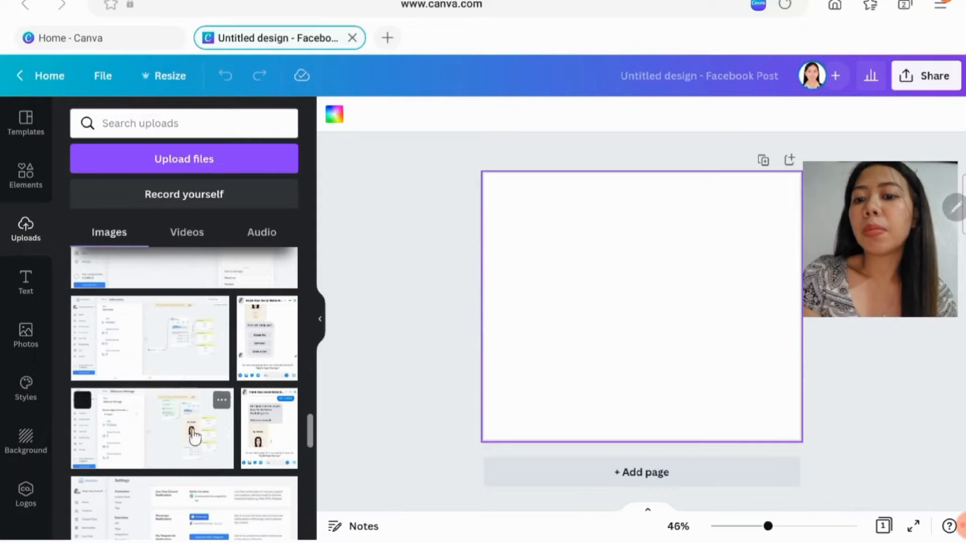
scroll(194, 433, "down", 2)
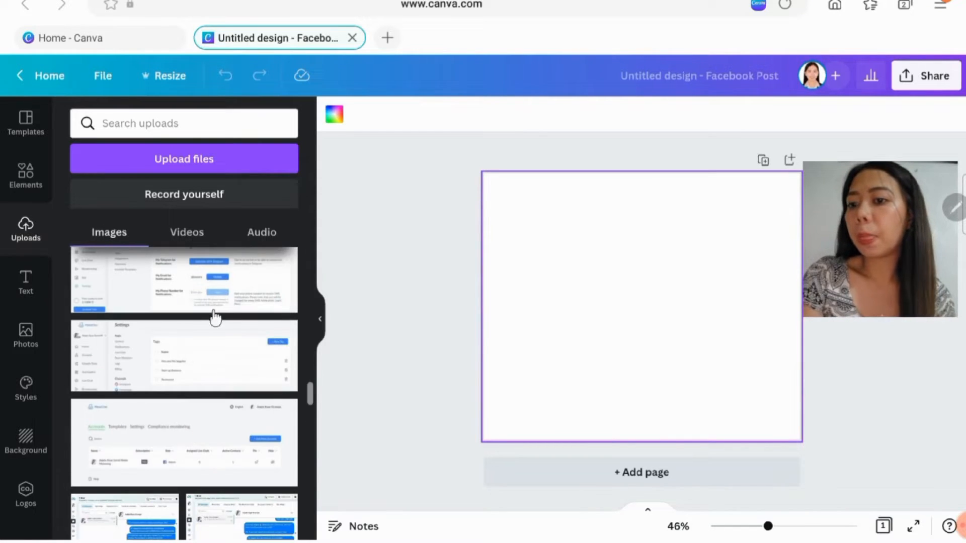
- Examine the text options for adding a text box, heading, subheading or body text
left_click(26, 284)
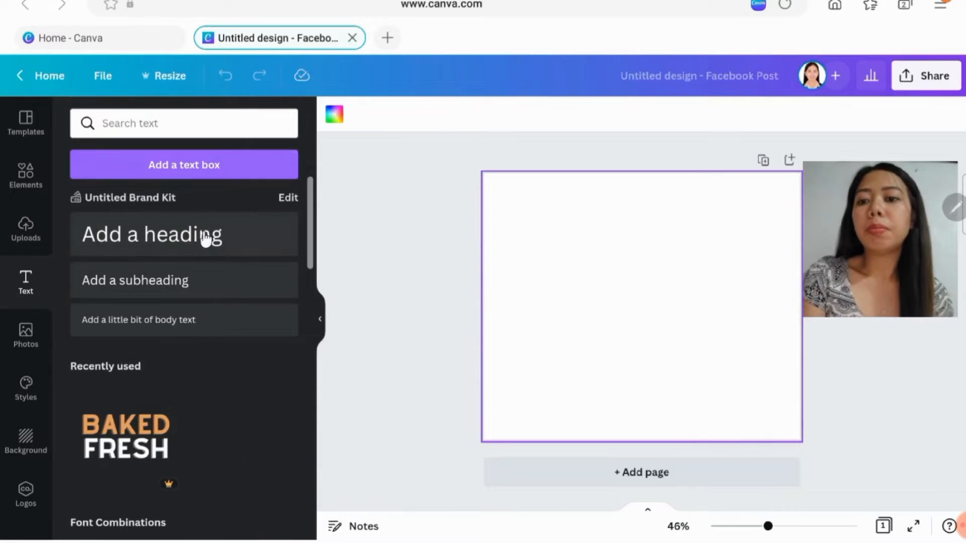
scroll(201, 255, "down", 1)
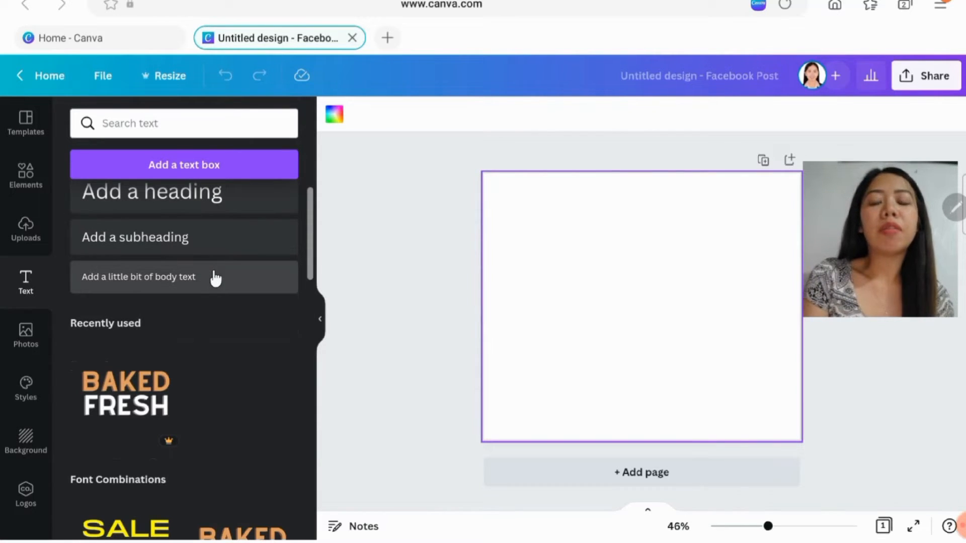
scroll(218, 316, "up", 1)
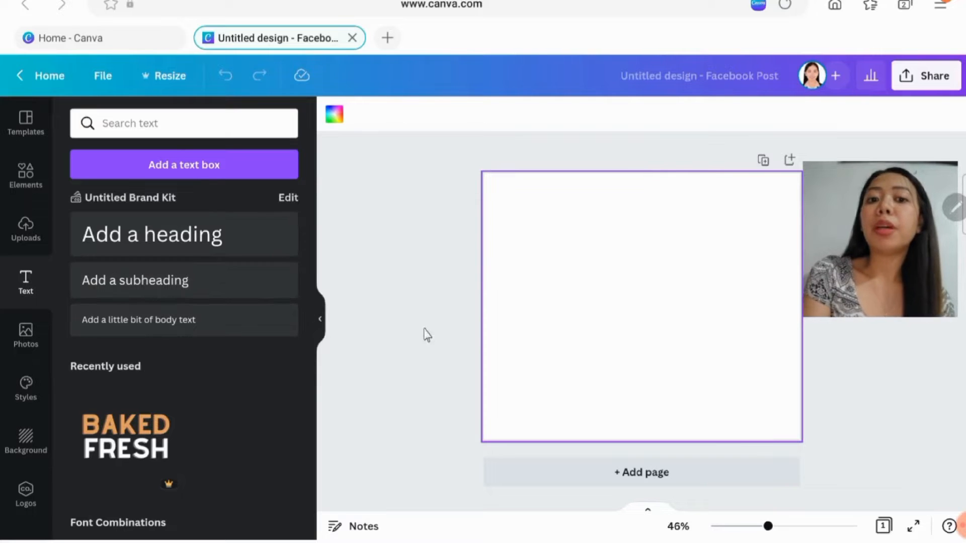
scroll(177, 241, "down", 2)
scroll(171, 262, "up", 2)
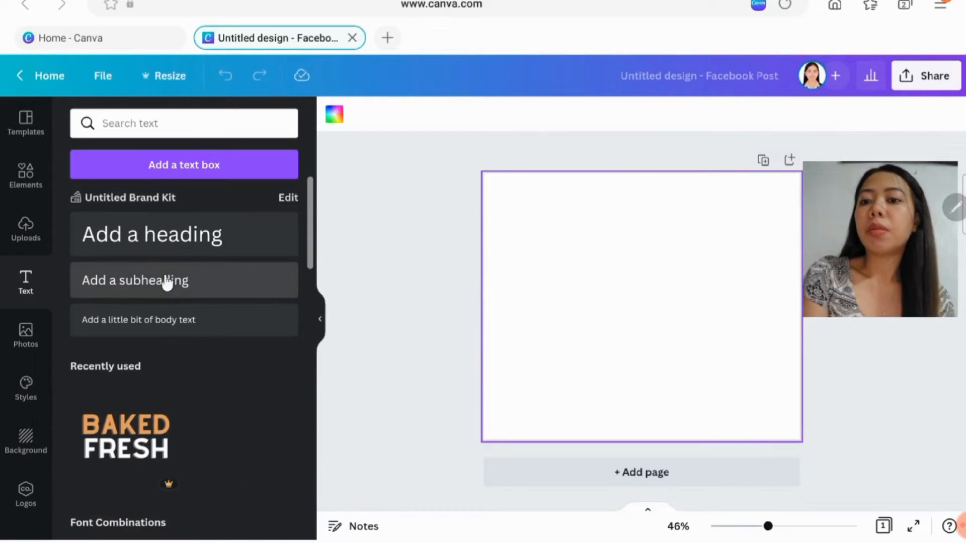
scroll(197, 236, "down", 1)
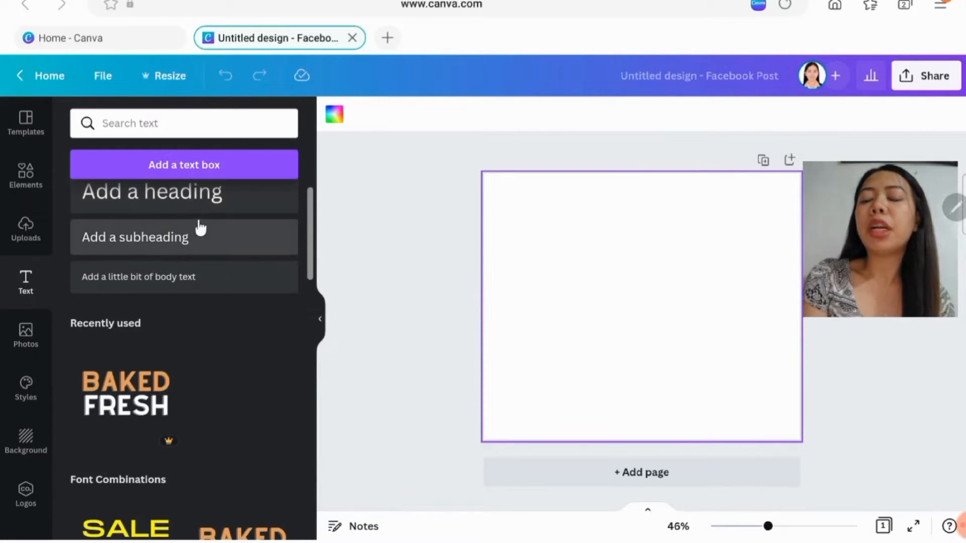
scroll(198, 227, "up", 1)
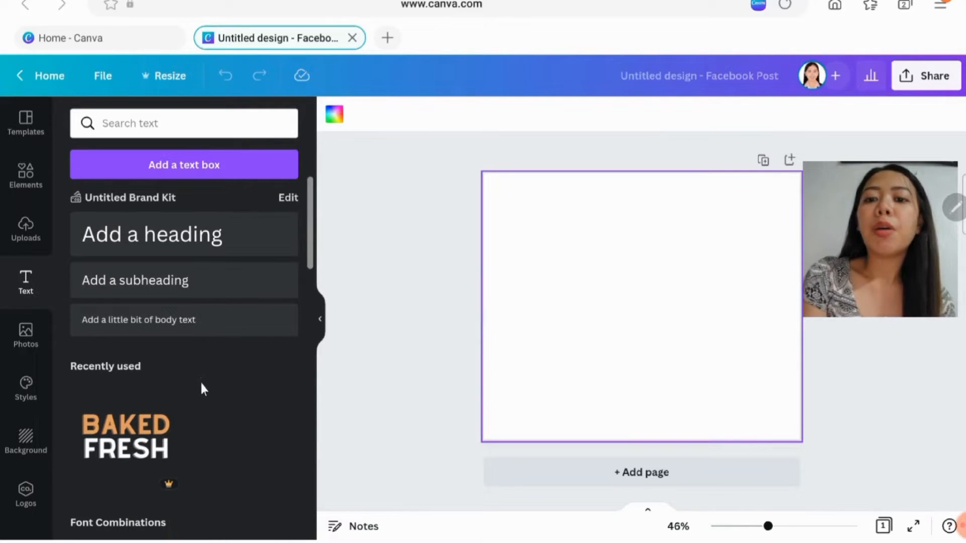
- Browse the ready-made font combinations, checking which styles are free and which are Pro
scroll(202, 388, "down", 2)
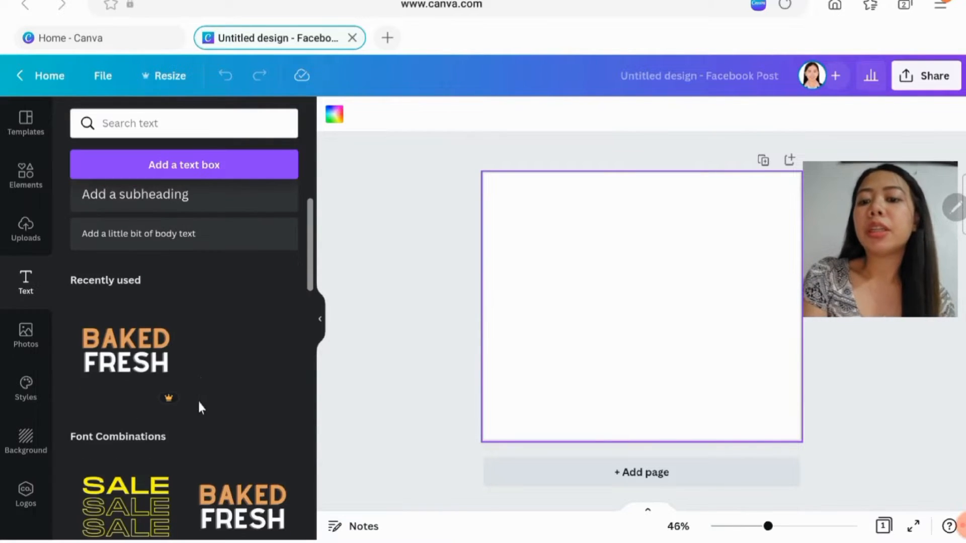
scroll(200, 403, "down", 3)
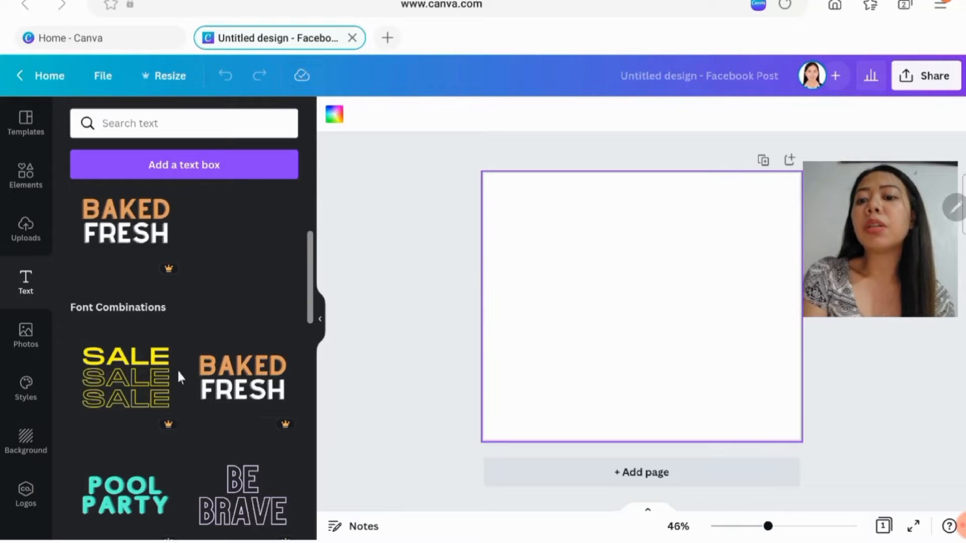
scroll(176, 375, "down", 2)
scroll(218, 453, "down", 4)
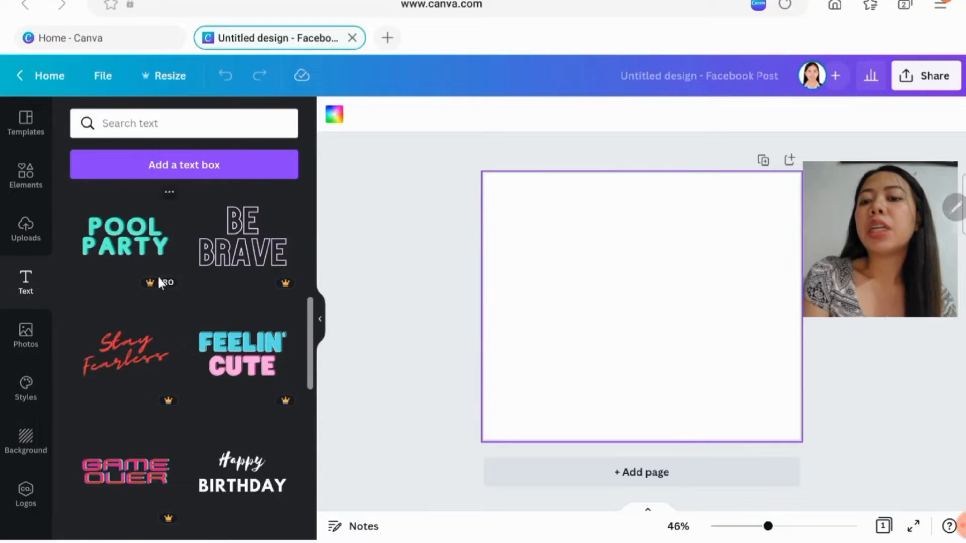
scroll(161, 282, "down", 2)
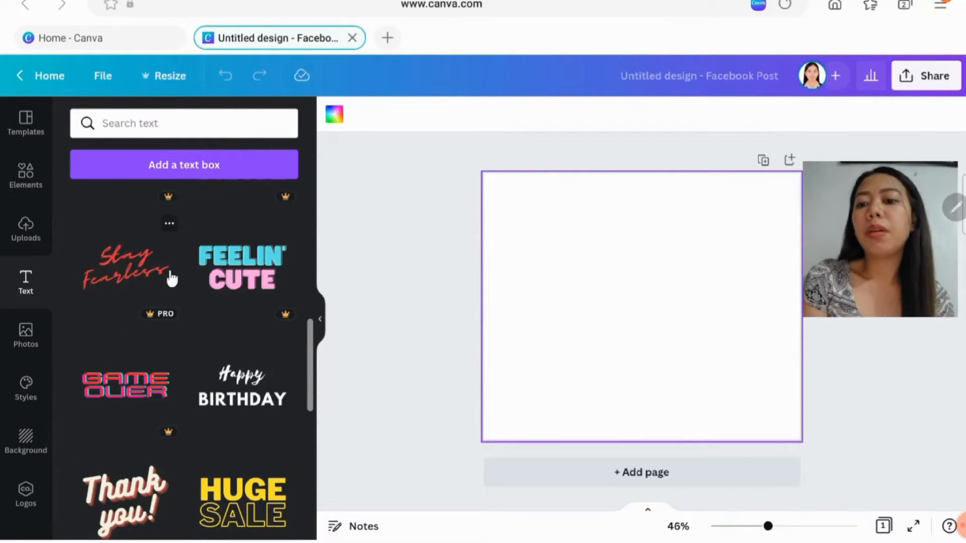
scroll(221, 274, "down", 2)
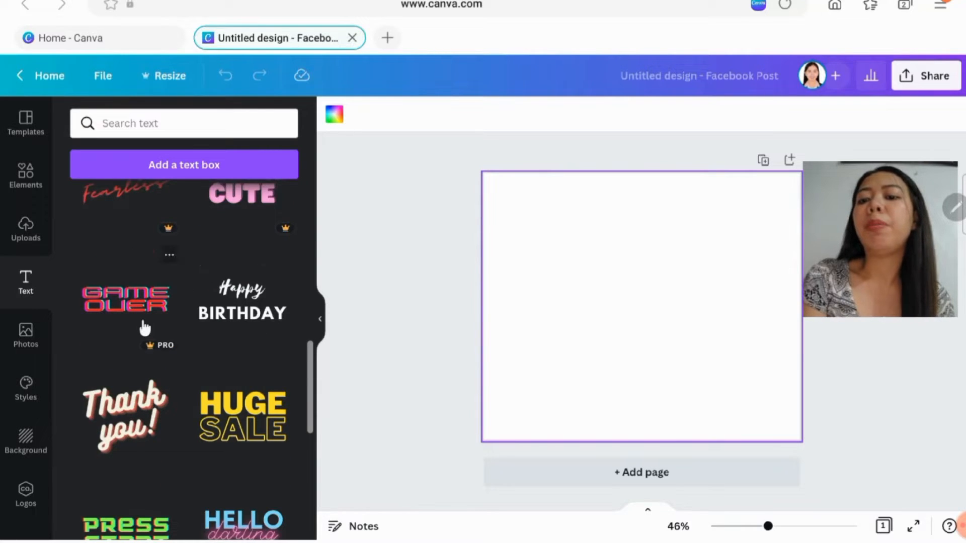
scroll(144, 328, "down", 1)
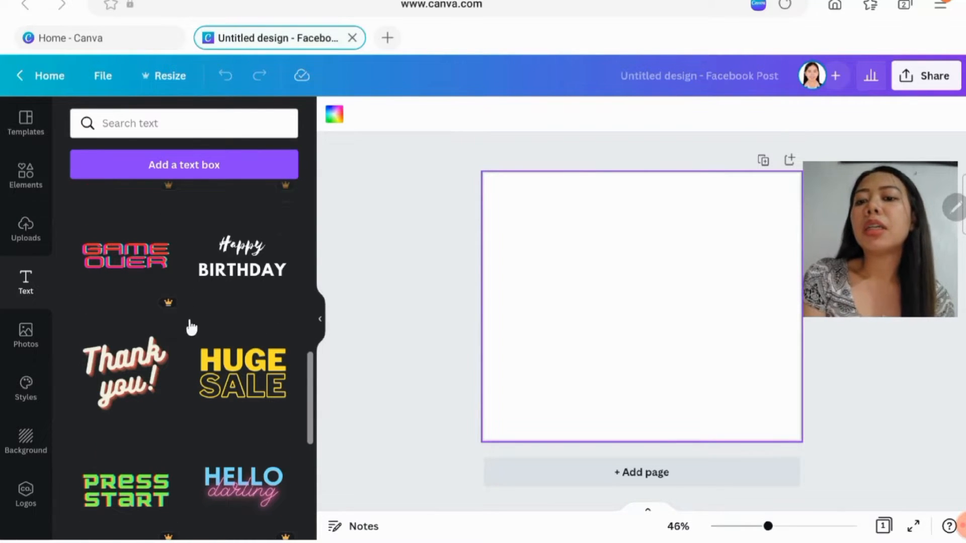
scroll(189, 332, "down", 2)
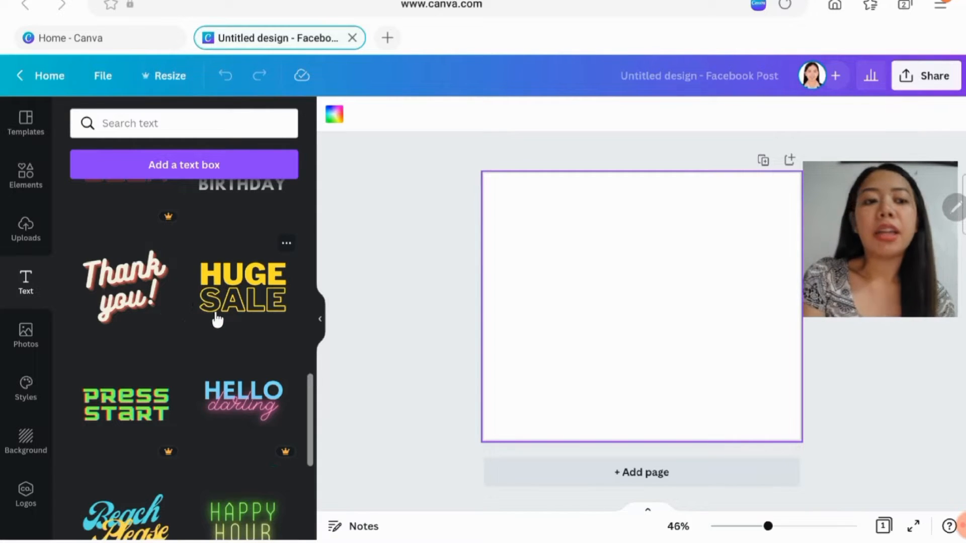
scroll(217, 331, "down", 4)
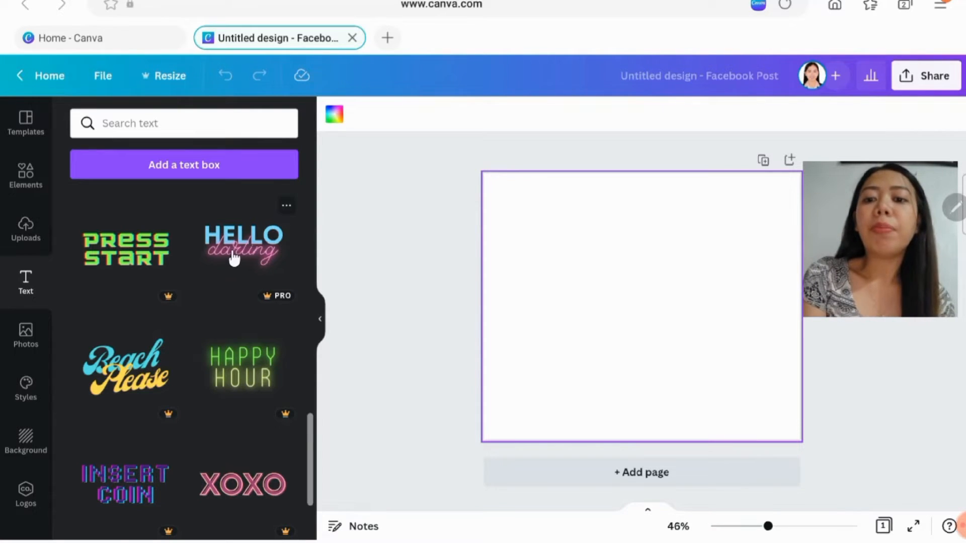
- Look through the remaining font combinations, then return to the heading, subheading and body text options
scroll(223, 284, "down", 1)
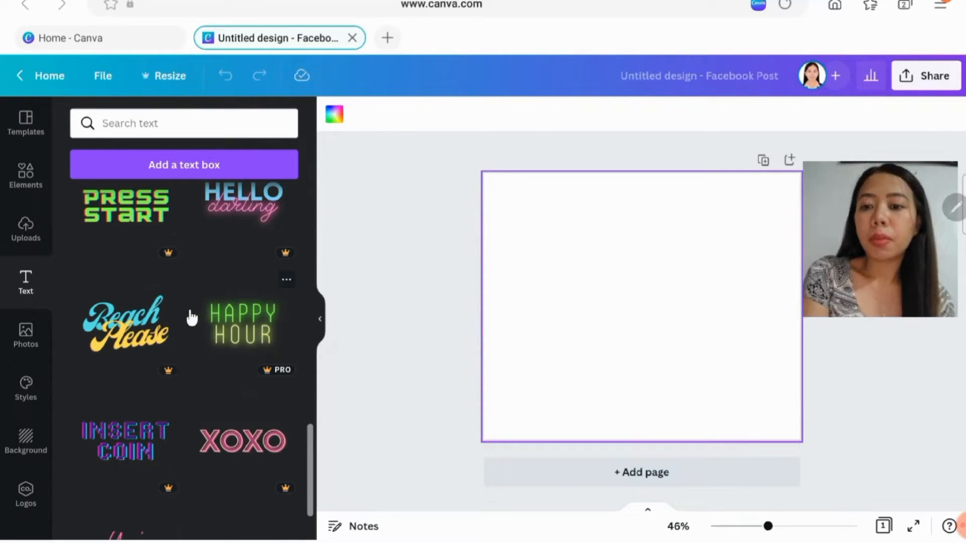
scroll(168, 295, "down", 5)
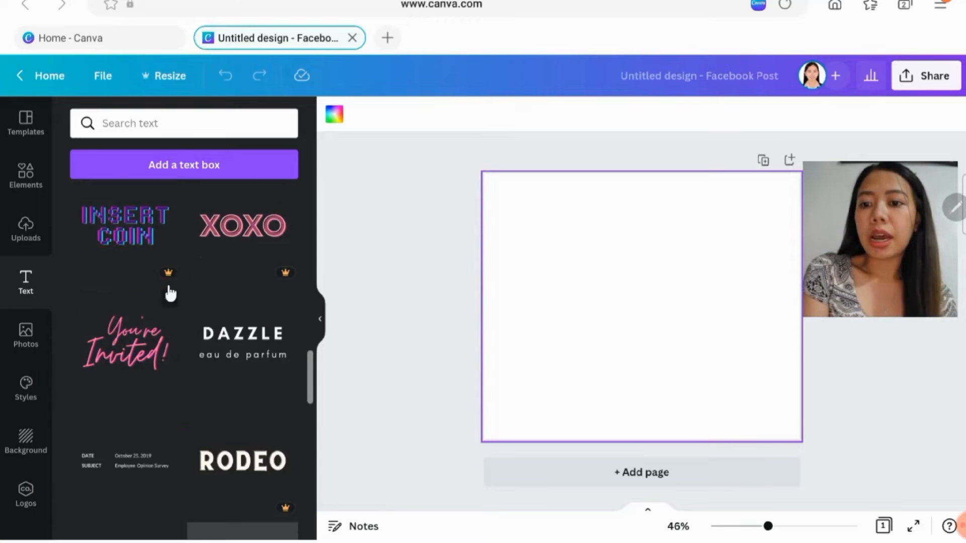
scroll(170, 293, "down", 2)
scroll(171, 286, "up", 20)
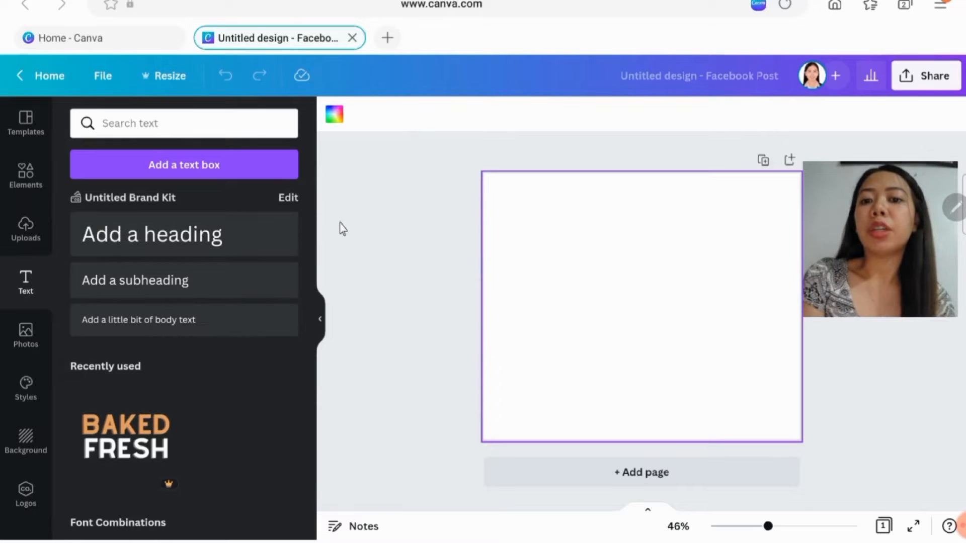
- Browse the stock photo library, looking over its categories, recently used items and trending photos
left_click(36, 343)
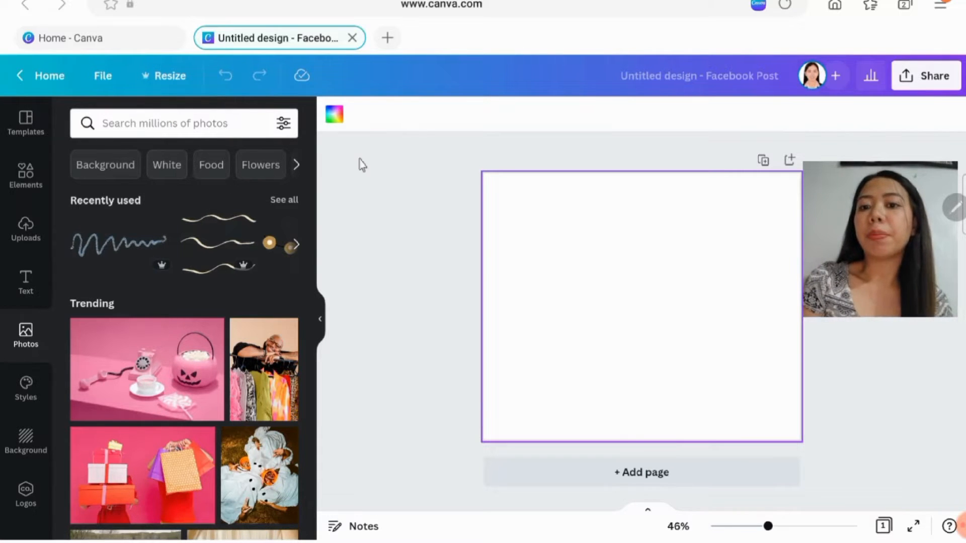
scroll(236, 266, "down", 10)
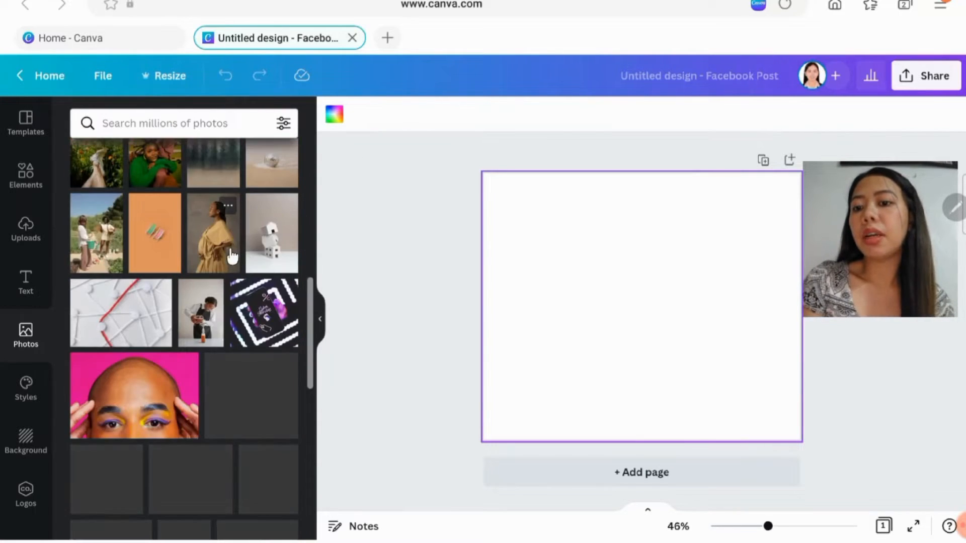
scroll(159, 366, "down", 3)
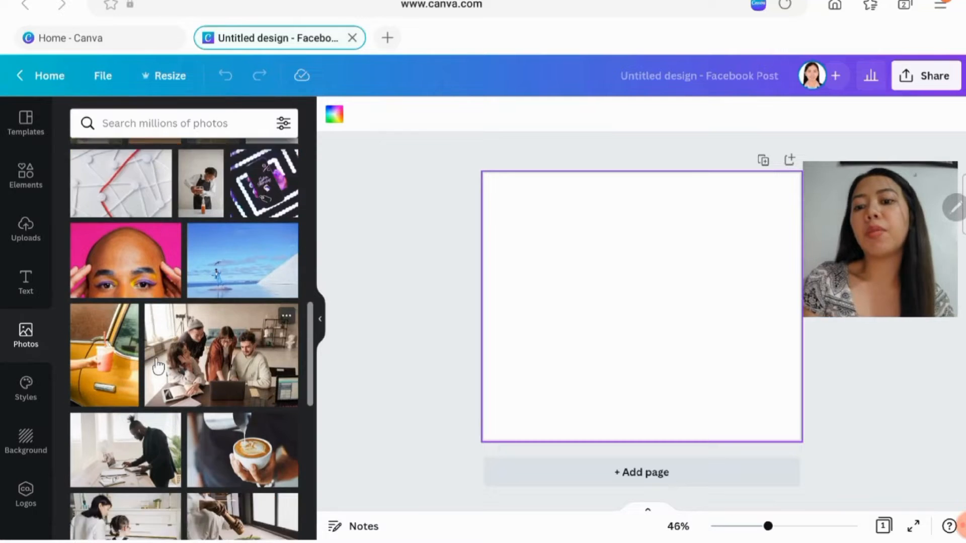
scroll(159, 366, "down", 1)
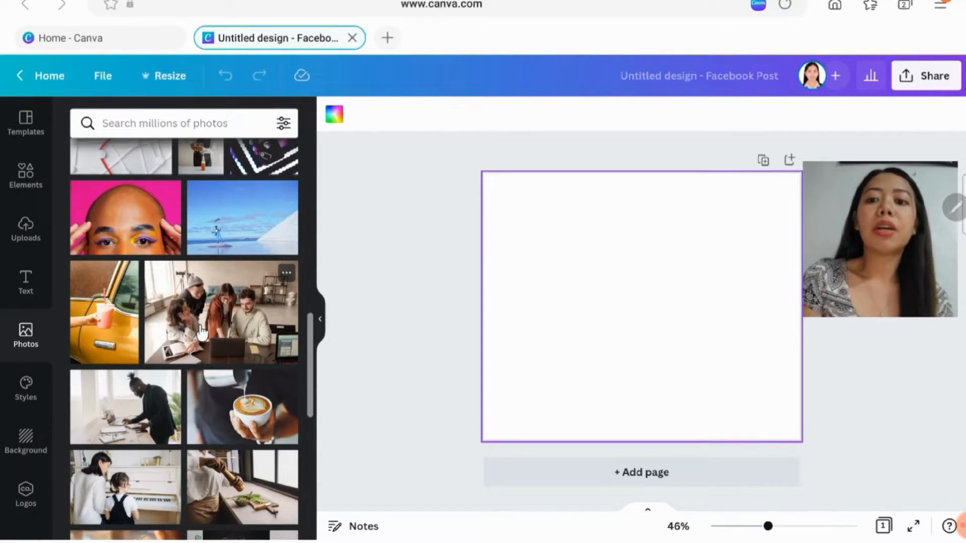
scroll(211, 372, "down", 1)
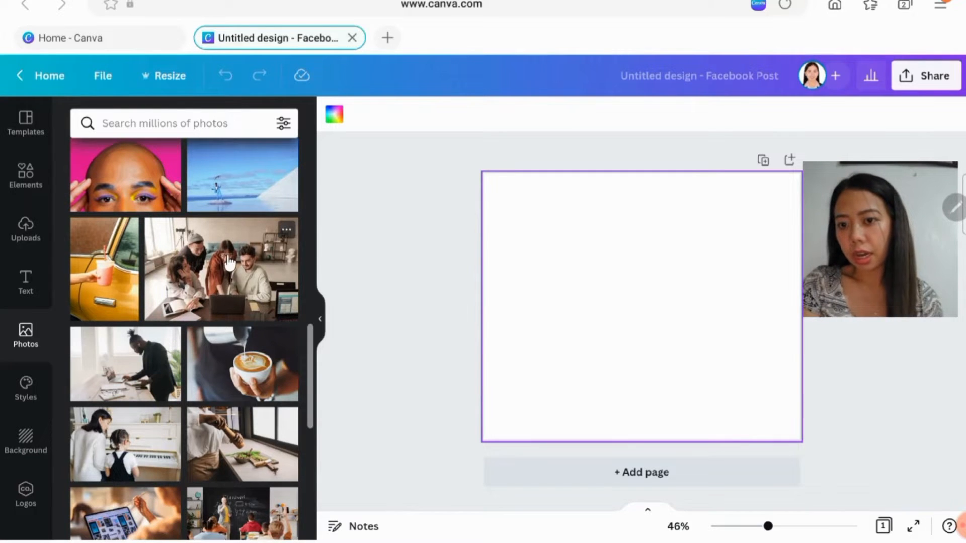
scroll(224, 269, "down", 2)
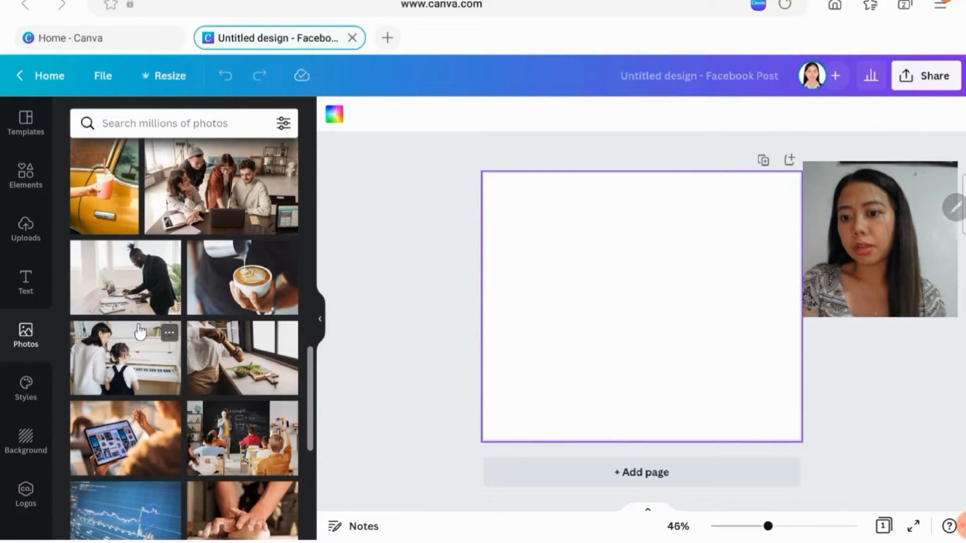
scroll(141, 332, "down", 5)
scroll(141, 330, "down", 3)
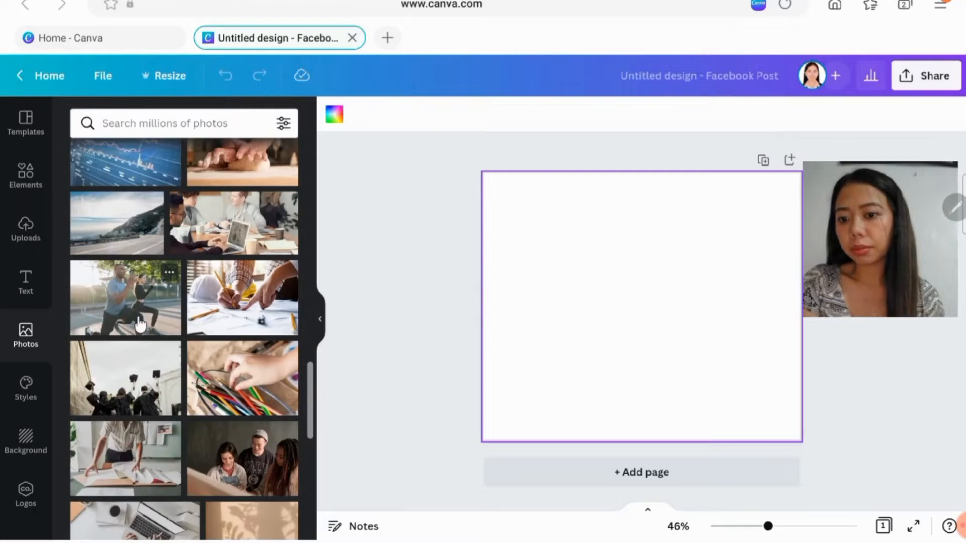
scroll(142, 321, "down", 3)
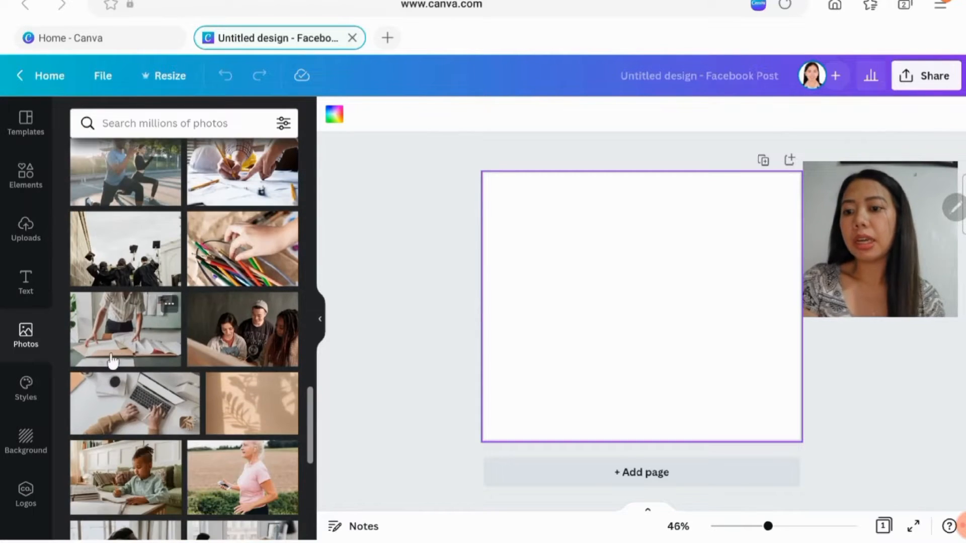
- Examine the available styles, from brand kit colours and colour palettes to font sets and combined colour and font pairings
left_click(14, 402)
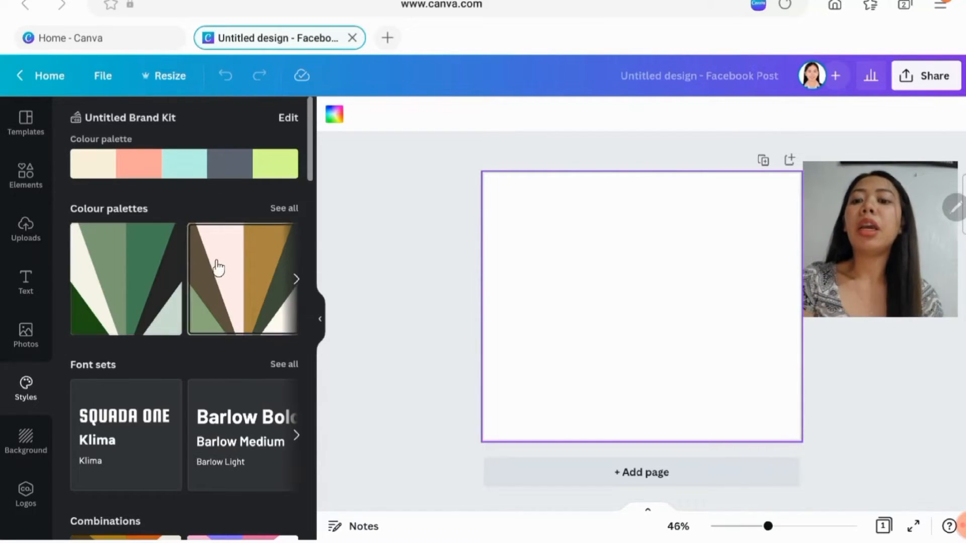
scroll(216, 267, "down", 1)
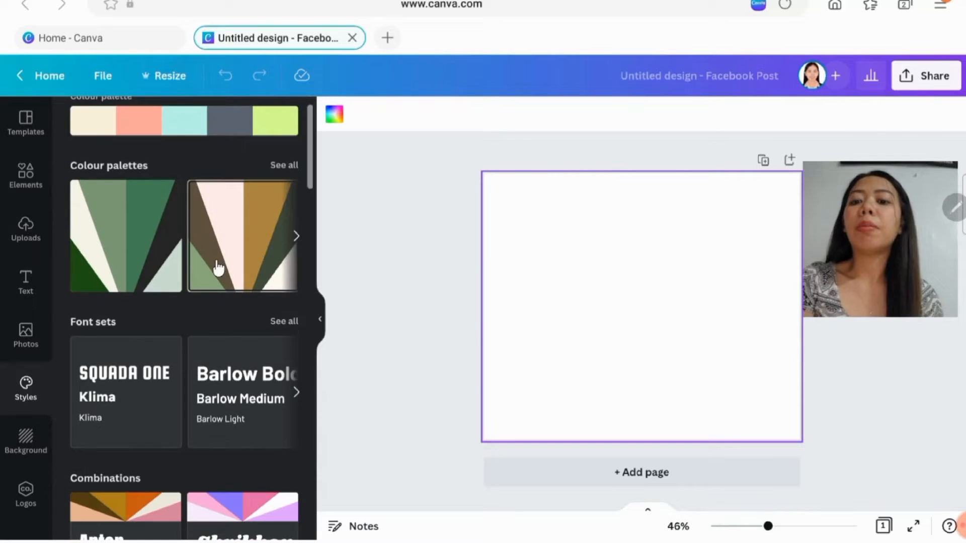
left_click(297, 237)
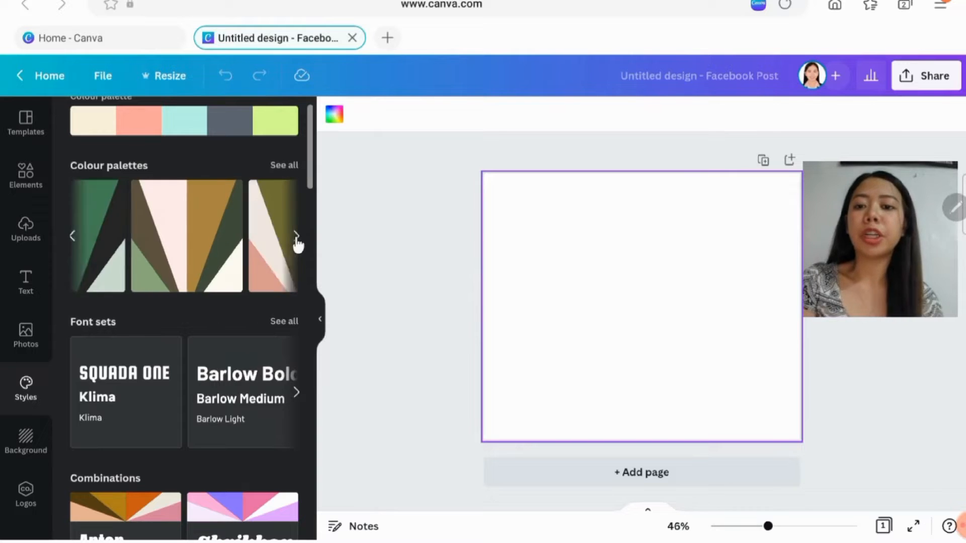
left_click(296, 237)
scroll(151, 362, "down", 5)
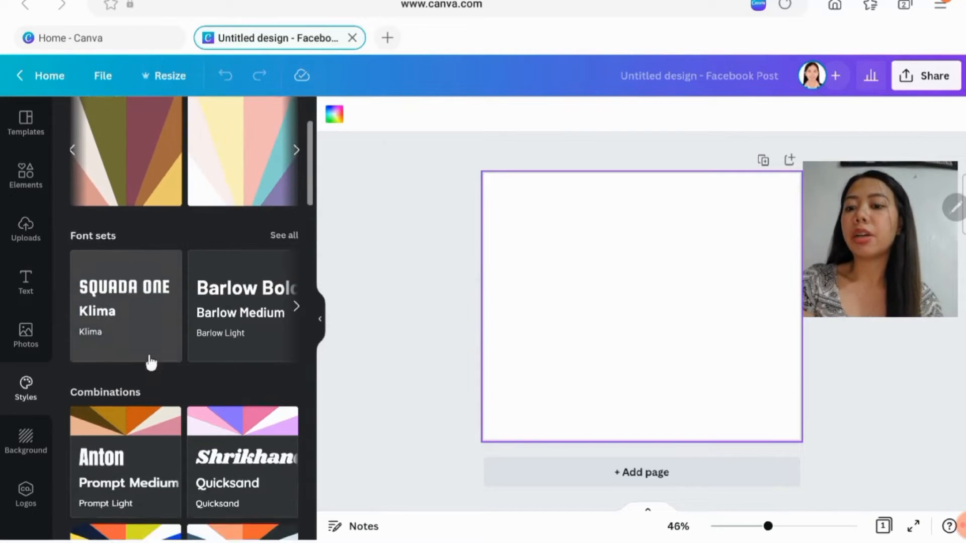
scroll(151, 362, "down", 2)
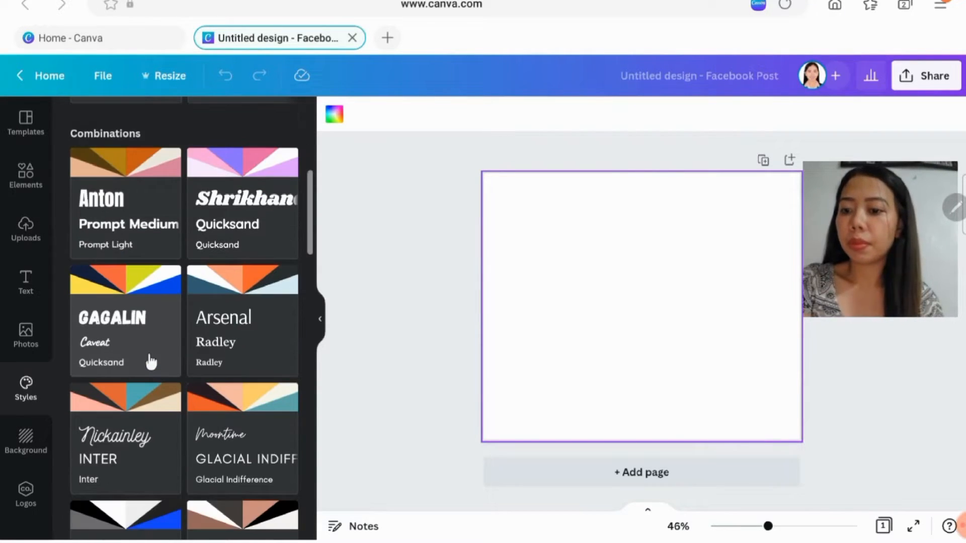
scroll(150, 361, "down", 3)
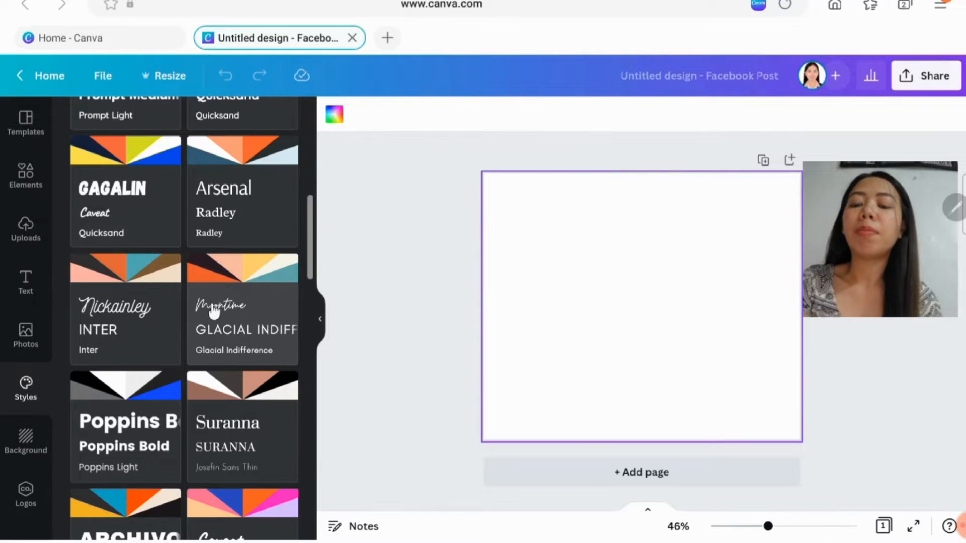
scroll(204, 324, "down", 2)
scroll(204, 322, "down", 12)
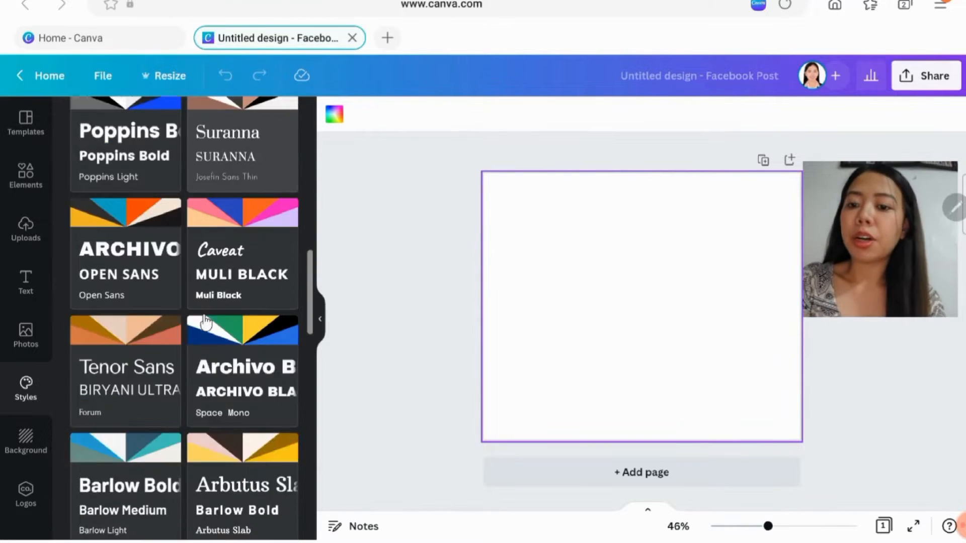
scroll(204, 312, "down", 3)
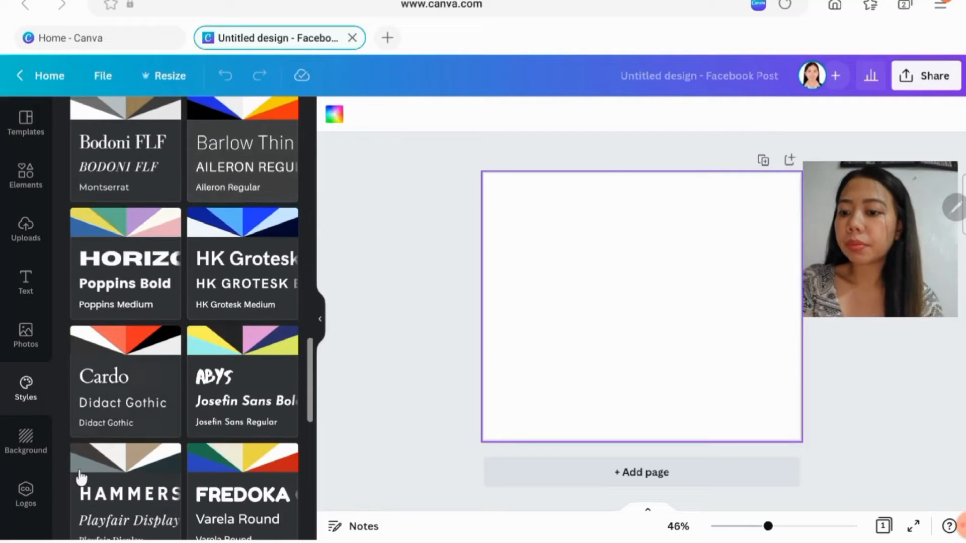
- Look over the background categories such as landscapes, patterns and gradients, the brand logo upload area and the templates
left_click(7, 468)
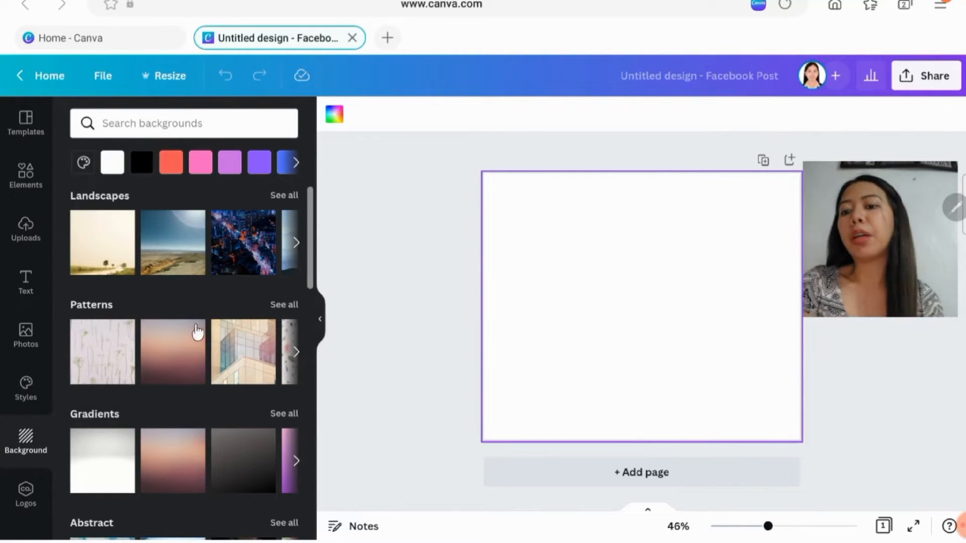
scroll(239, 367, "down", 9)
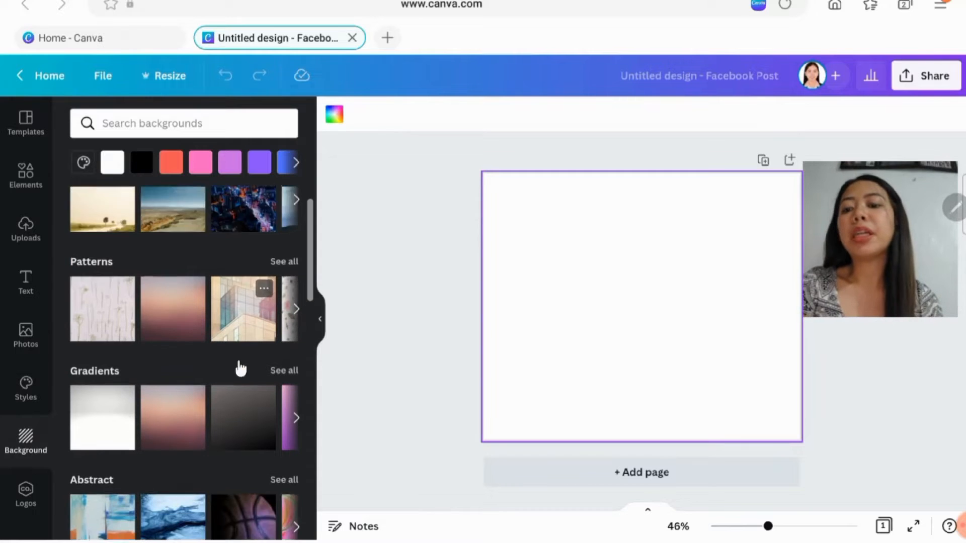
scroll(123, 363, "down", 4)
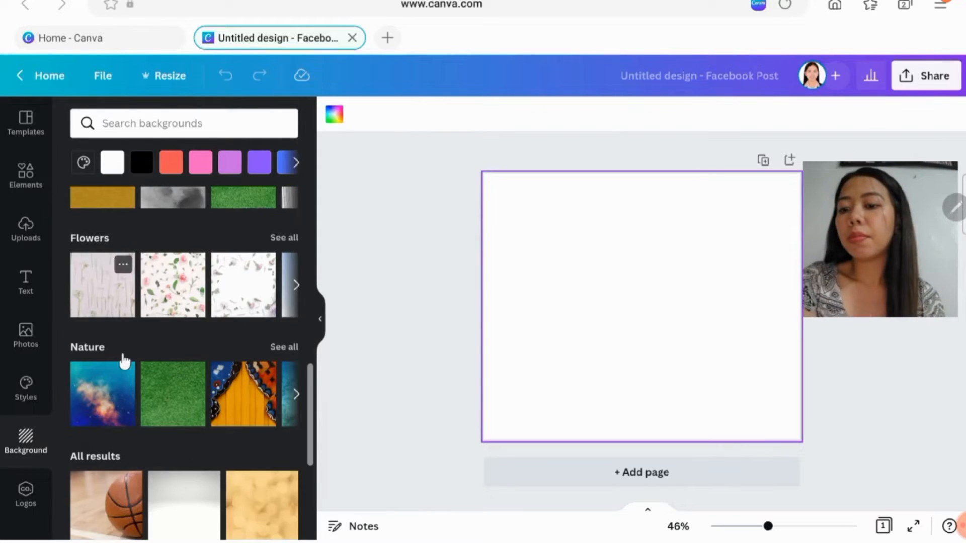
left_click(30, 503)
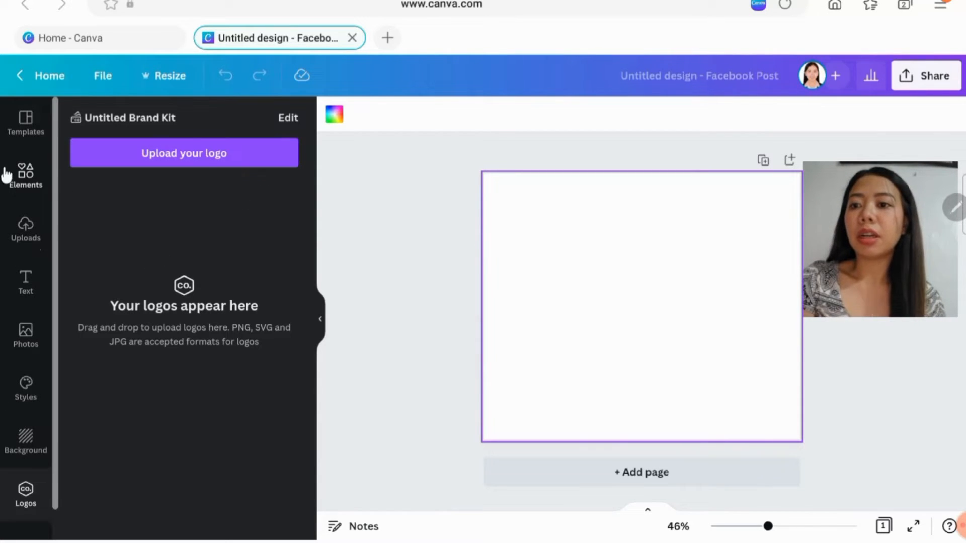
left_click(14, 145)
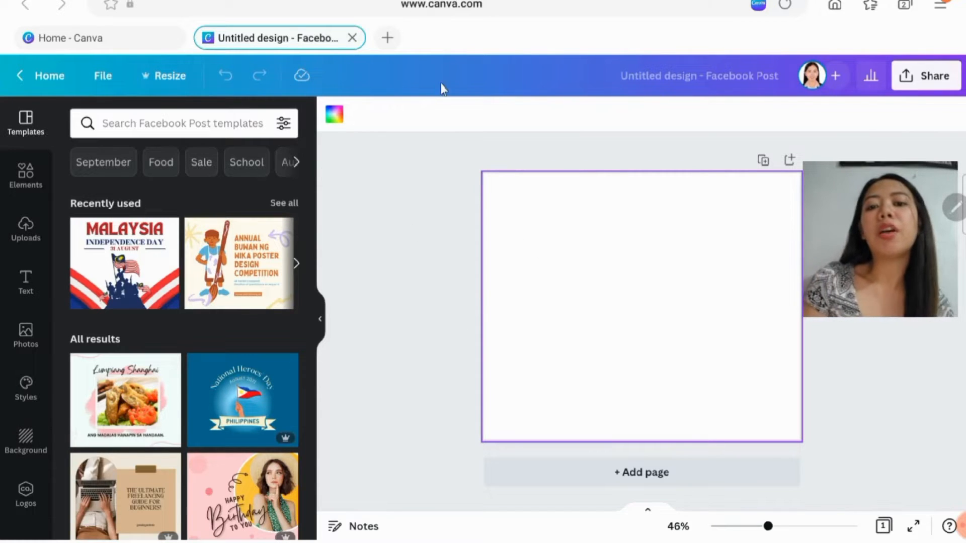
- Set the page's background colour to the cream swatch of the brand kit palette
left_click(342, 111)
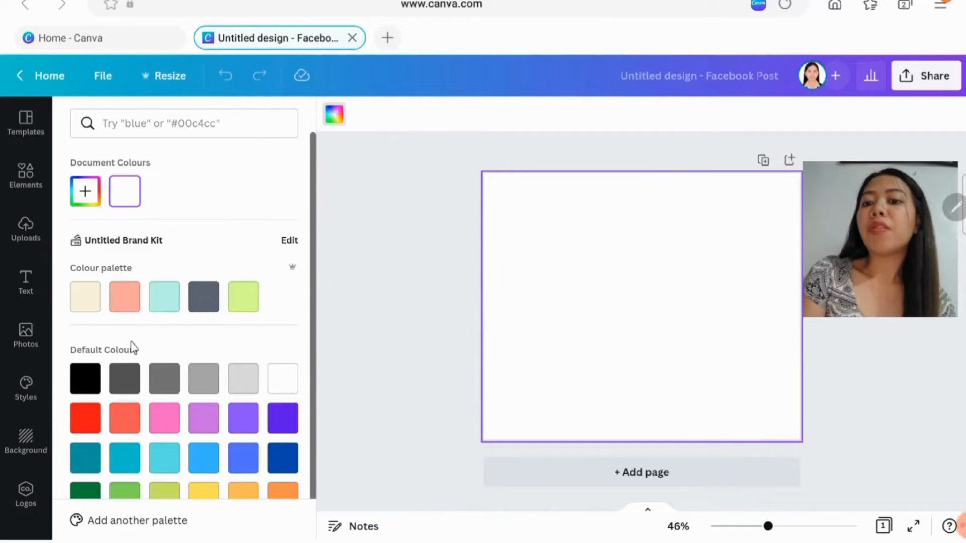
left_click(83, 304)
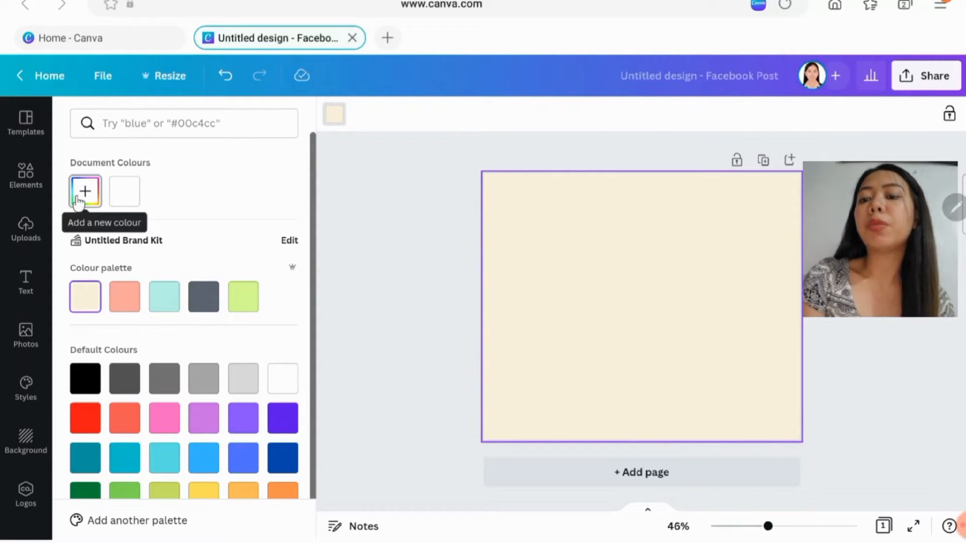
- Try the custom background colour #FFF8E3 on the page, and reapply the brand kit's cream swatch
left_click(79, 199)
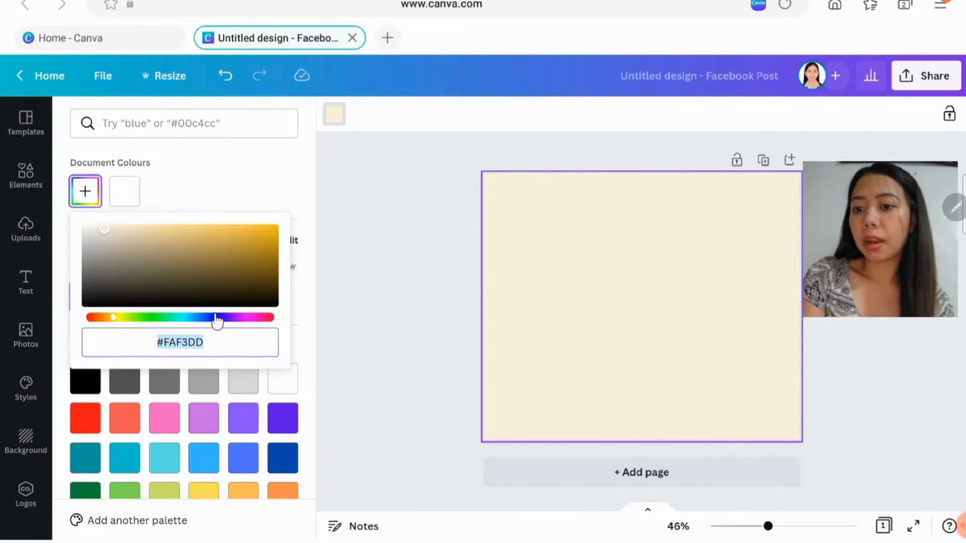
left_click(202, 189)
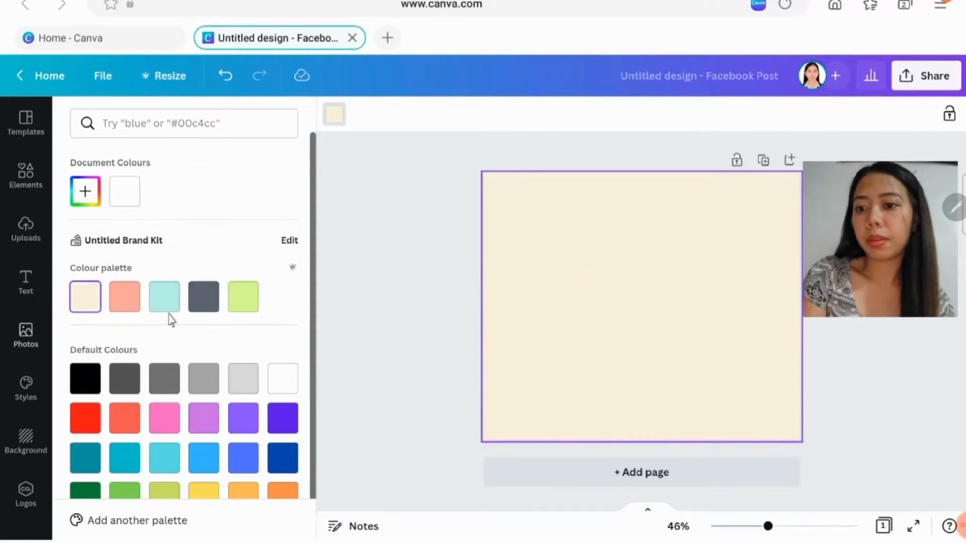
left_click(79, 196)
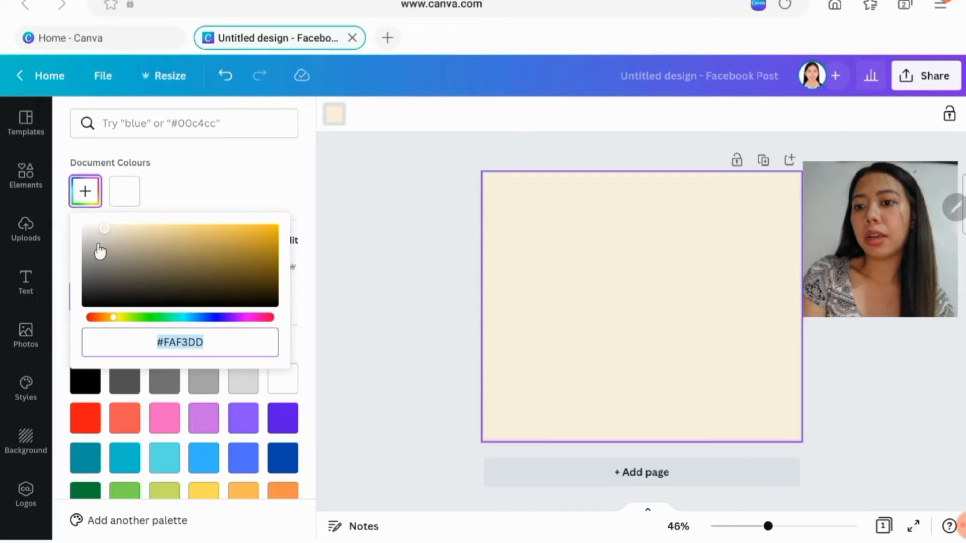
left_click_drag(98, 248, 103, 217)
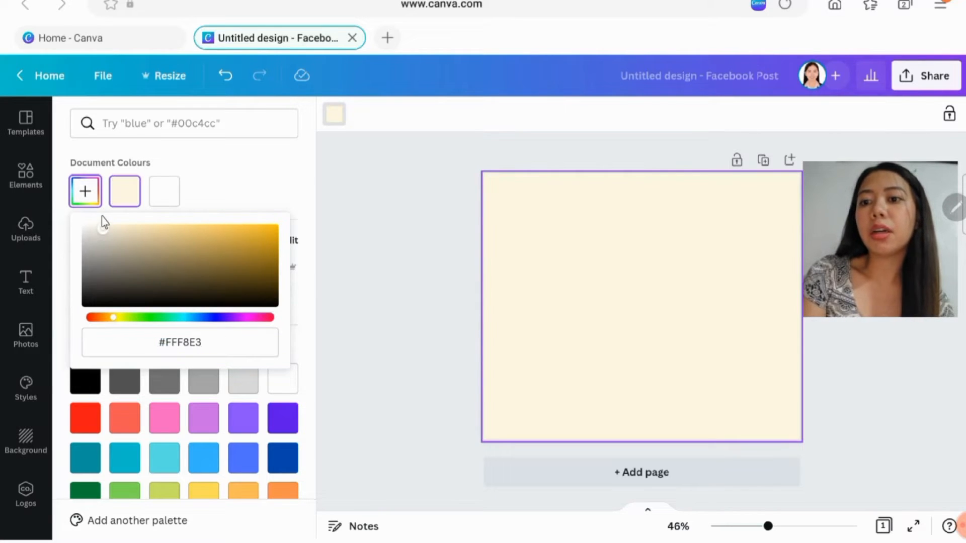
left_click(239, 157)
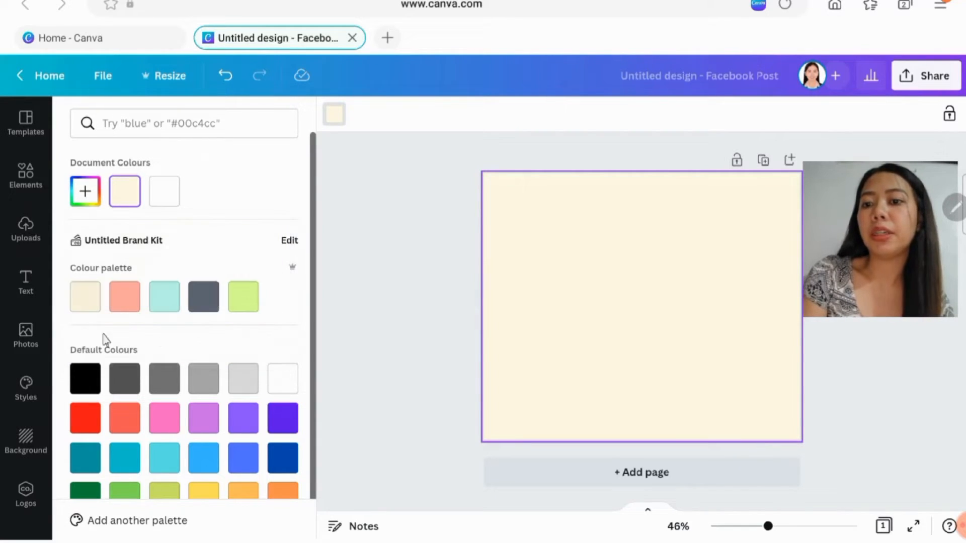
left_click(81, 304)
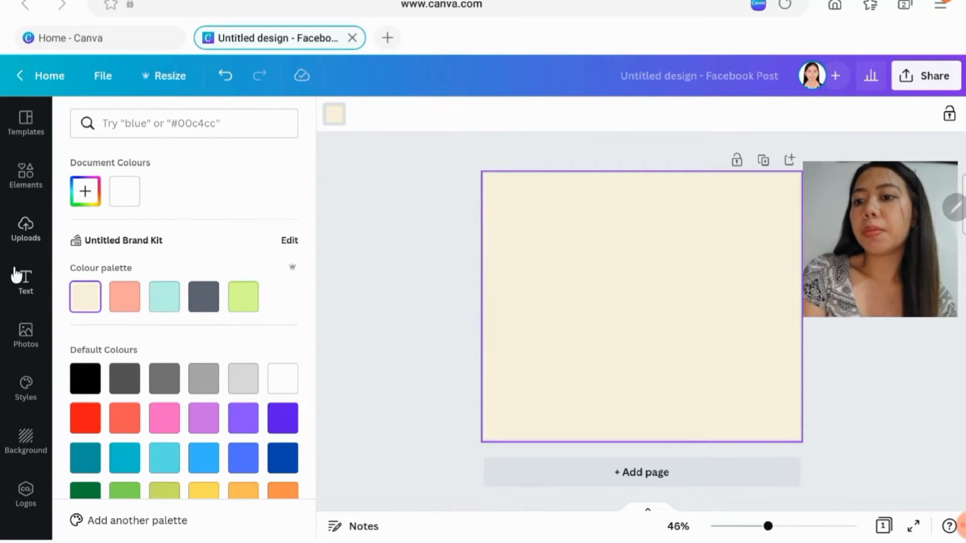
- Look over the text options and browse the Facebook Post templates for a text layout to follow
left_click(25, 295)
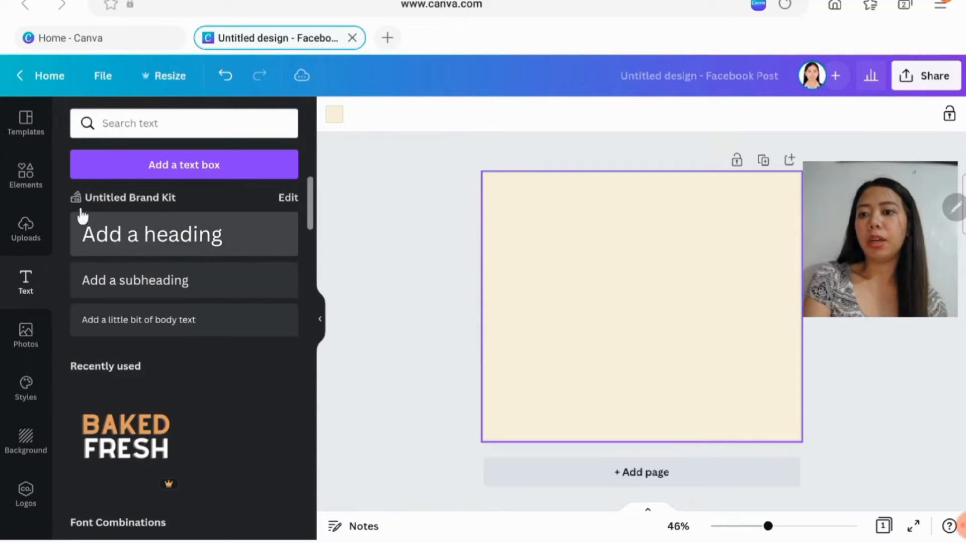
left_click(25, 177)
left_click(26, 119)
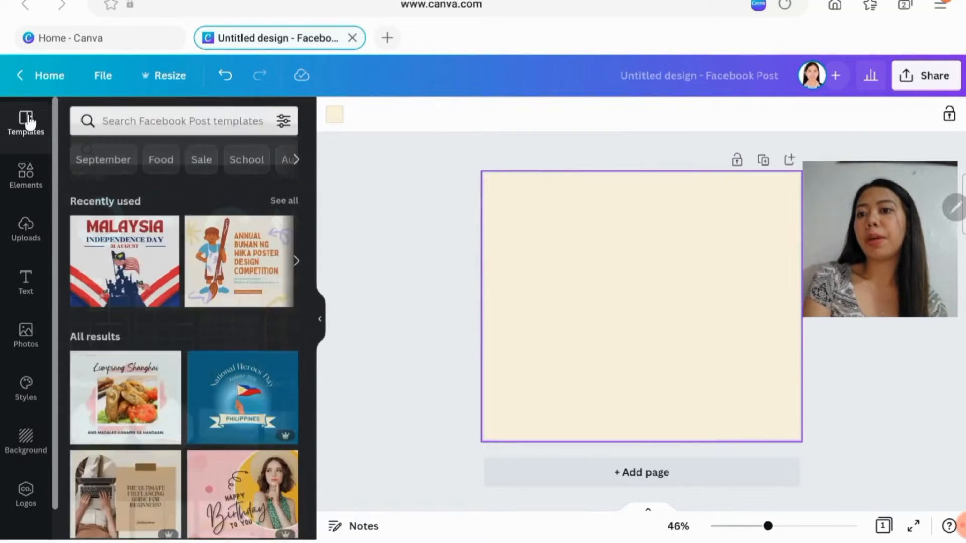
scroll(229, 417, "down", 2)
scroll(229, 417, "down", 3)
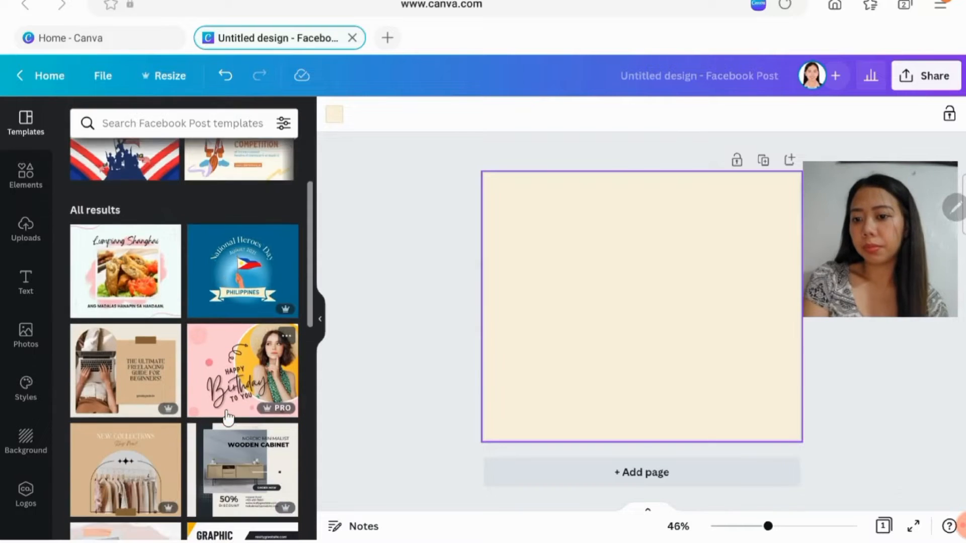
scroll(227, 416, "down", 2)
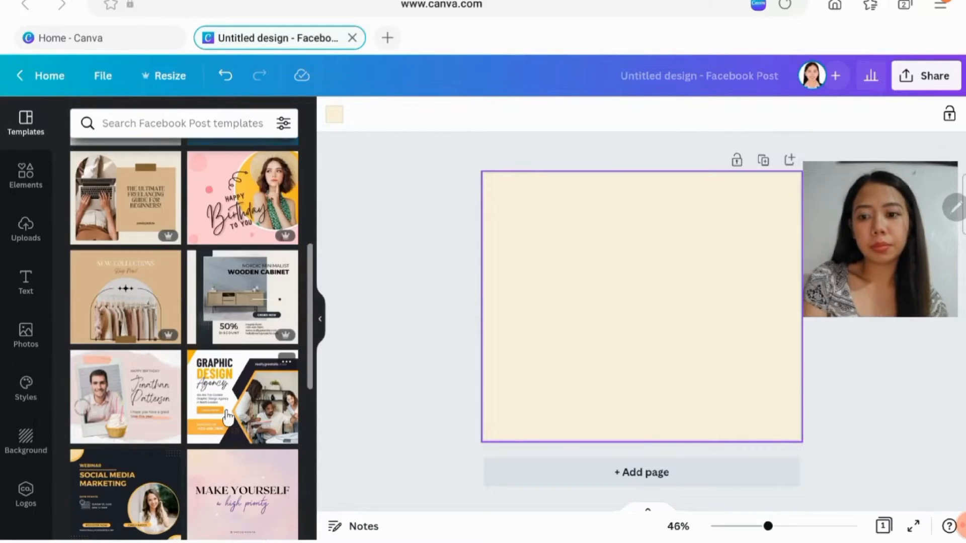
scroll(228, 417, "down", 1)
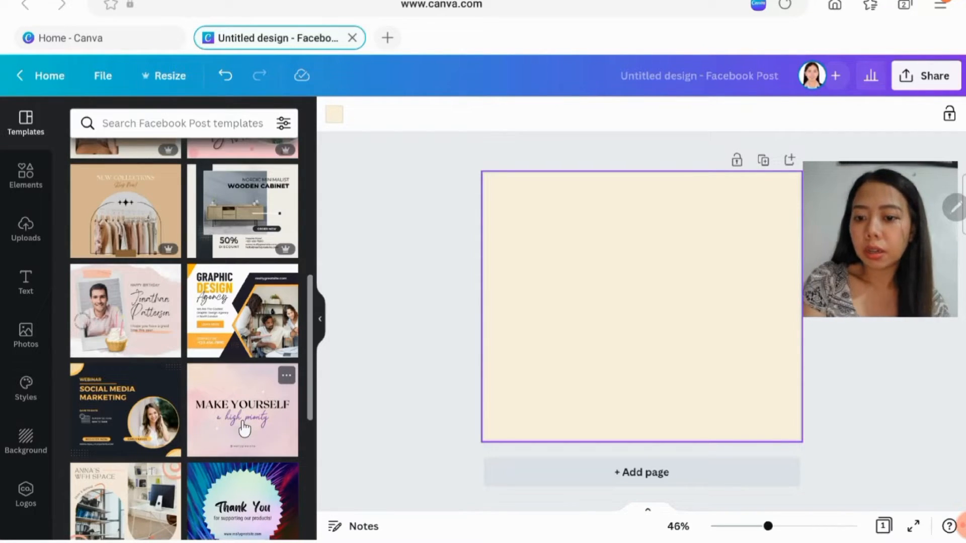
scroll(224, 336, "down", 3)
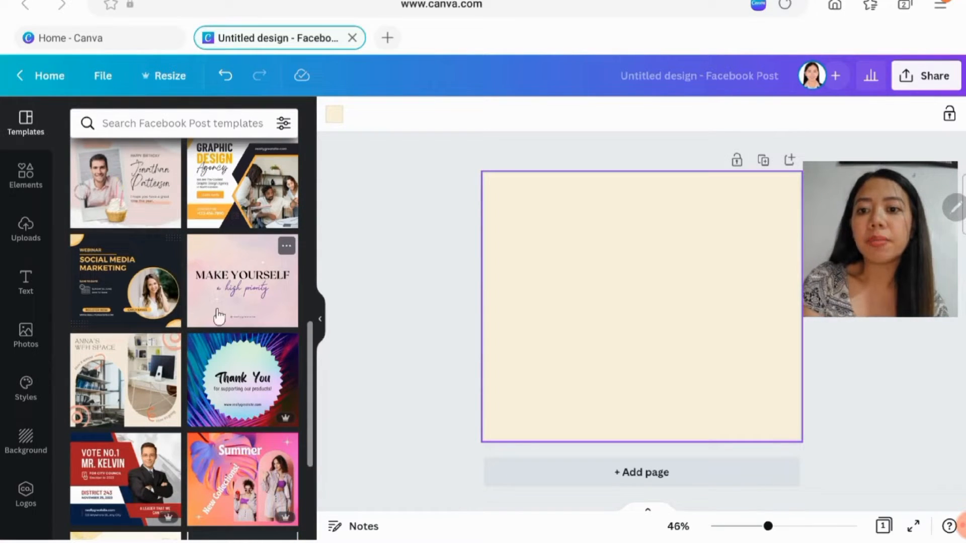
scroll(272, 260, "down", 1)
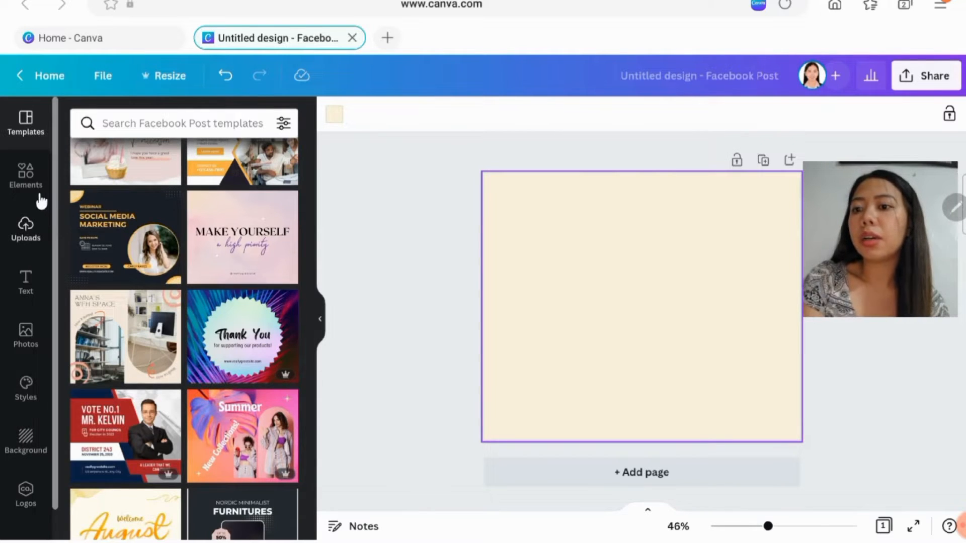
- Add a heading reading "Make Yourself" and place it in the upper part of the page
left_click(14, 184)
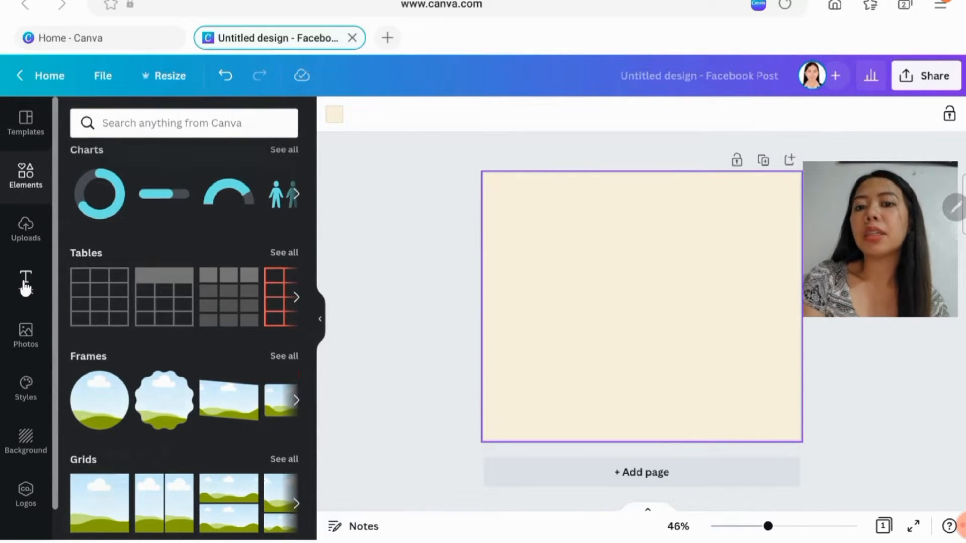
left_click(24, 285)
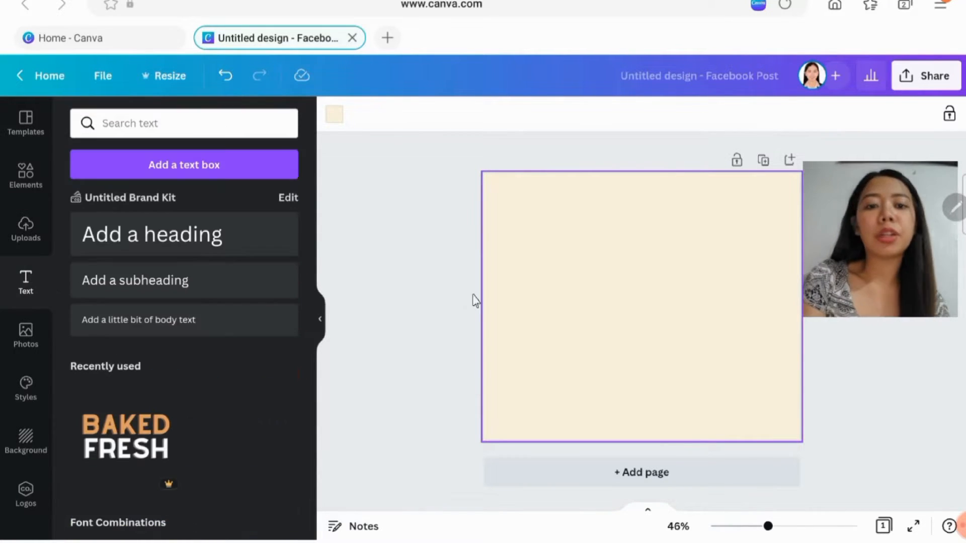
left_click(159, 227)
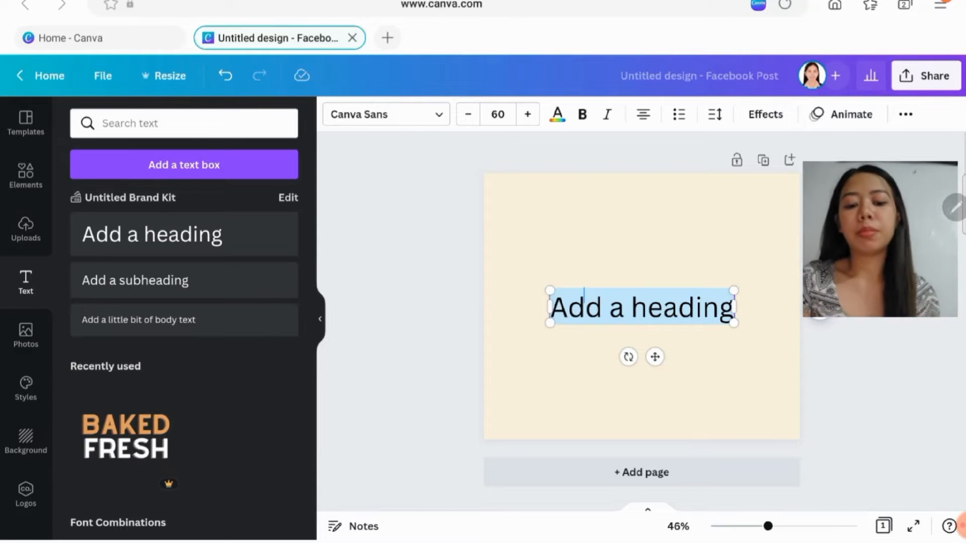
type("Make")
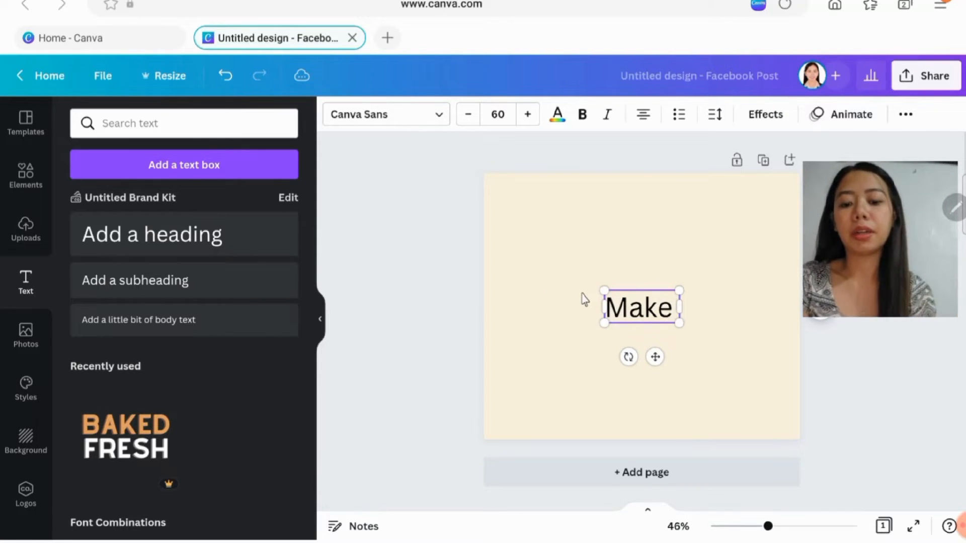
type(" you")
key("BackSpace")
key("BackSpace")
key("BackSpace")
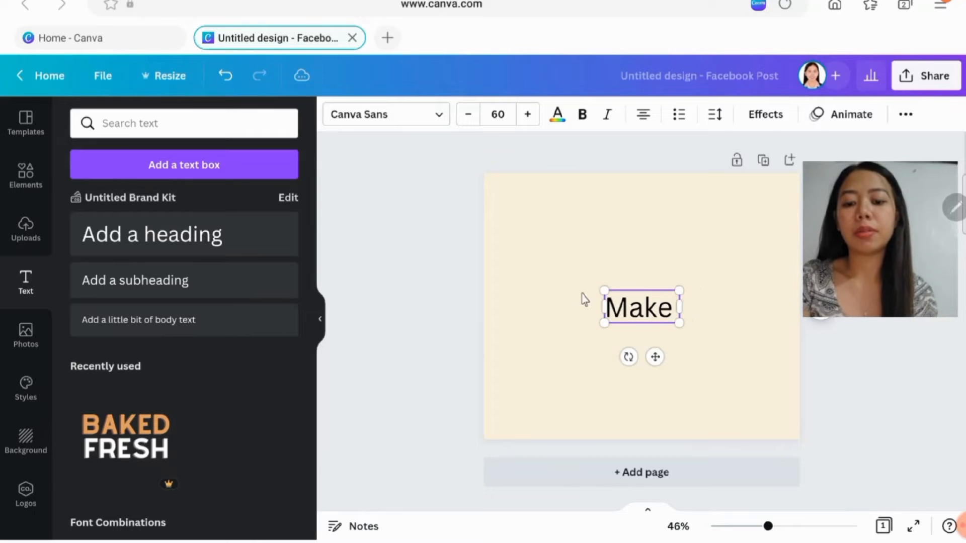
type("Ypur")
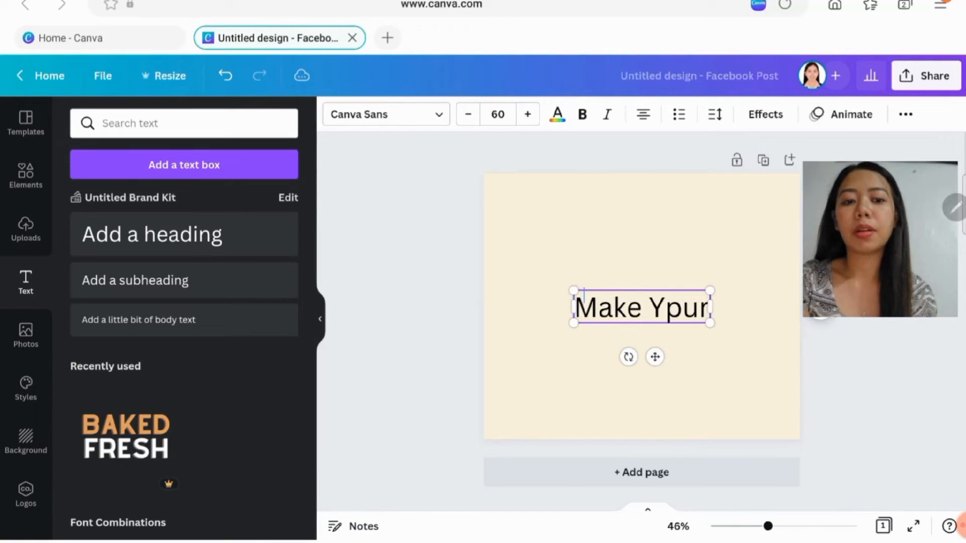
key("BackSpace")
key("BackSpace")
key("BackSpace")
type("ourself")
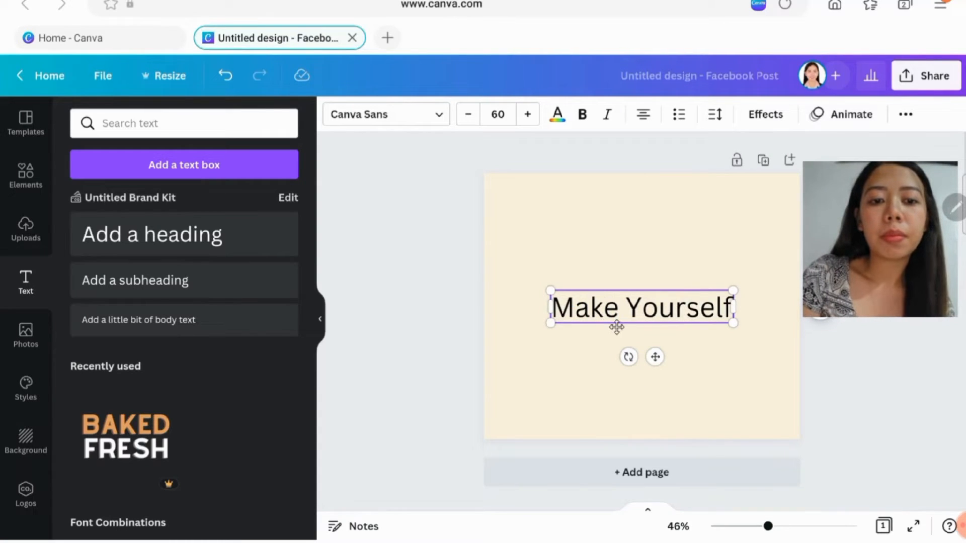
left_click_drag(616, 327, 574, 251)
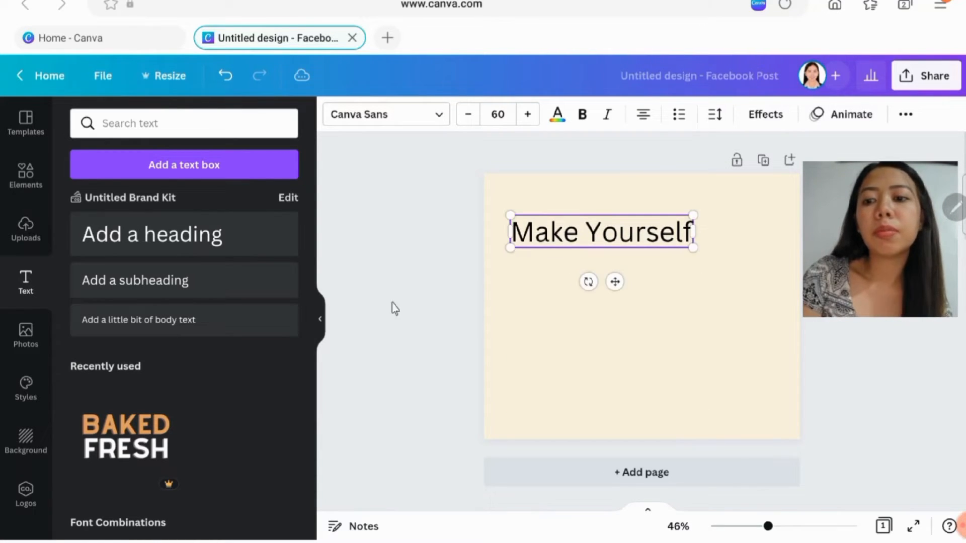
- Add a second heading reading "Happy" and place it a little below "Make Yourself"
left_click(196, 240)
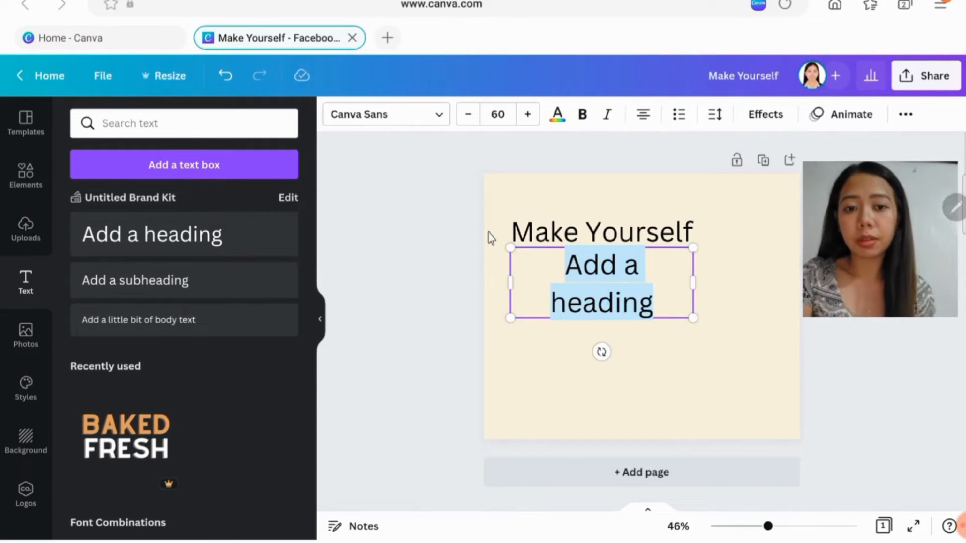
type("Ha")
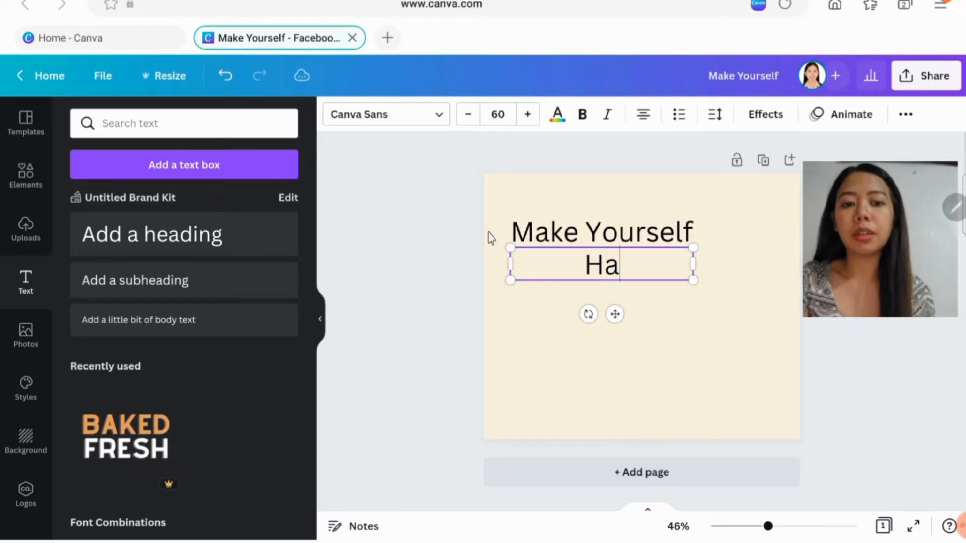
type("ppy")
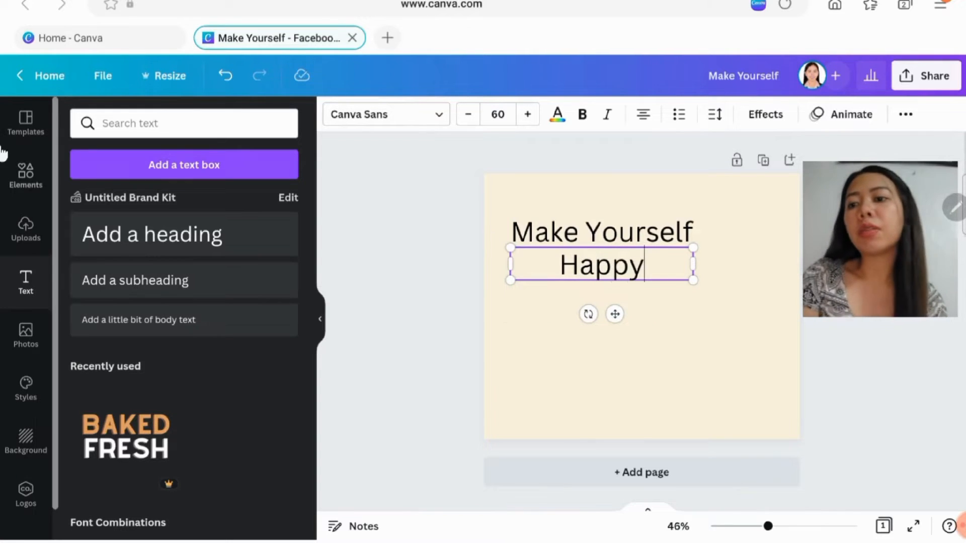
left_click(12, 131)
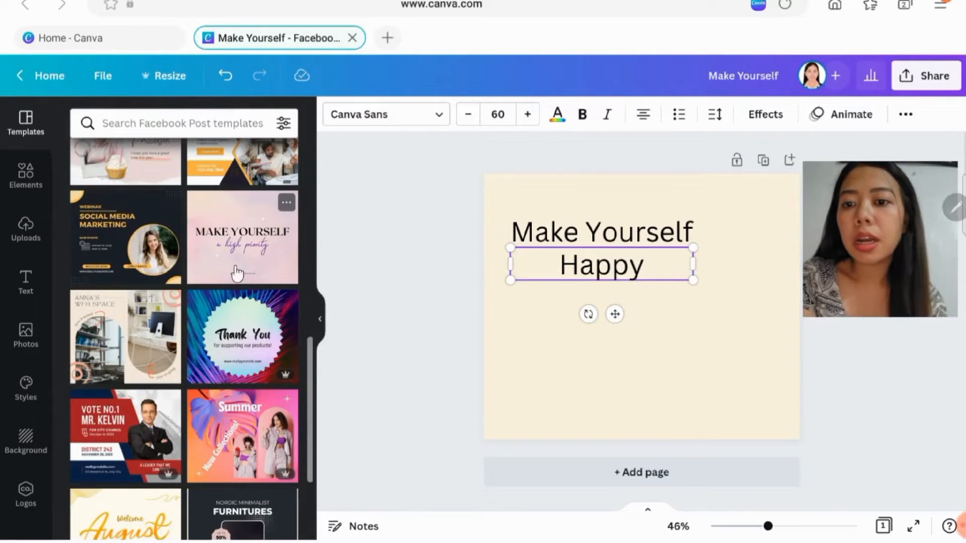
left_click(22, 286)
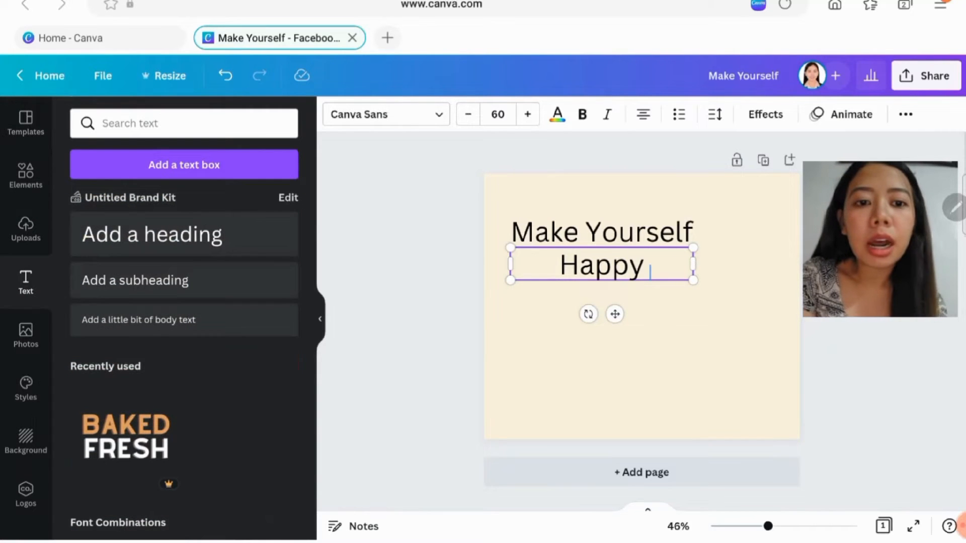
left_click_drag(670, 300, 696, 327)
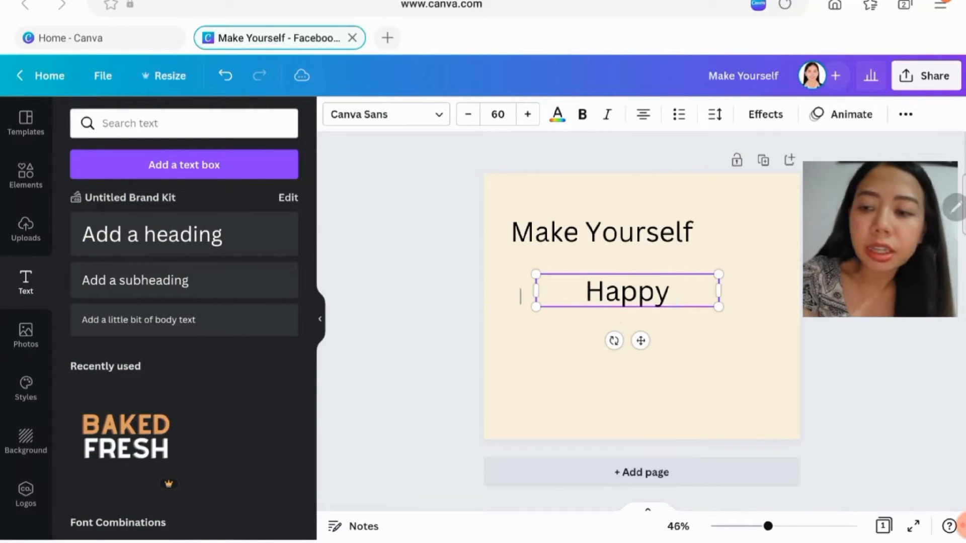
- Move "Make Yourself" slightly down and shift "Happy" lower so that it sits centred on the page
left_click(12, 242)
left_click(25, 285)
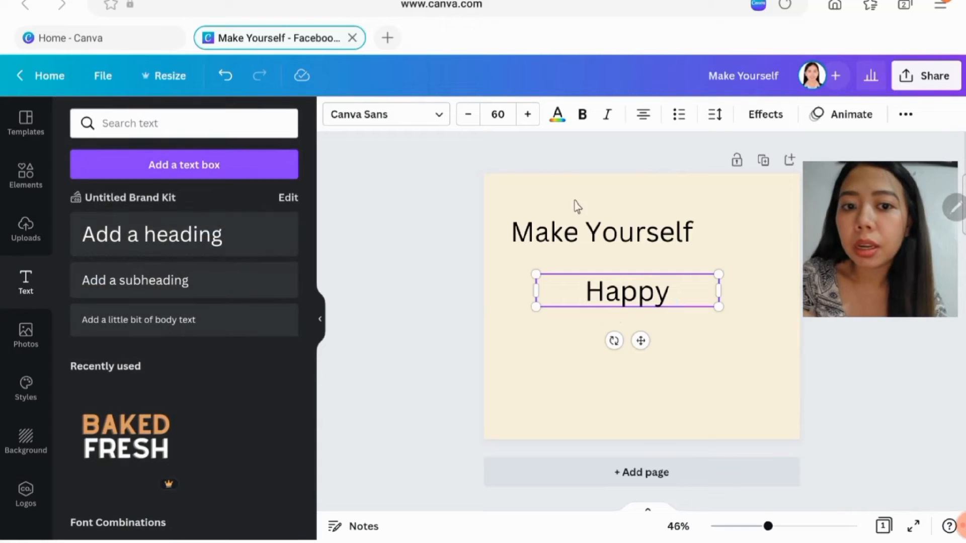
left_click(579, 236)
mouse_move(612, 247)
left_mouse_down()
mouse_move(609, 263)
mouse_move(593, 243)
mouse_move(614, 239)
mouse_move(614, 257)
left_mouse_up()
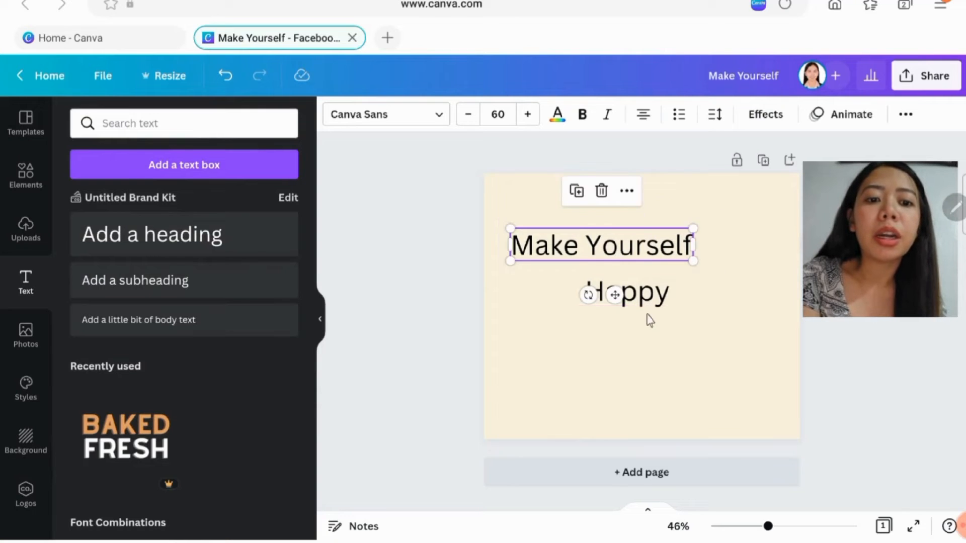
left_click(651, 319)
left_click(655, 299)
left_click_drag(655, 299, 663, 317)
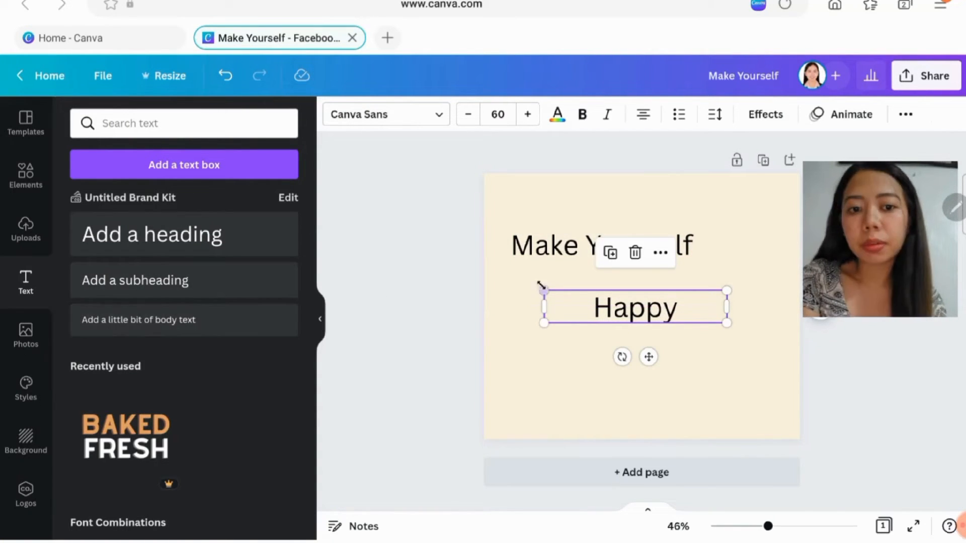
left_click_drag(589, 311, 595, 312)
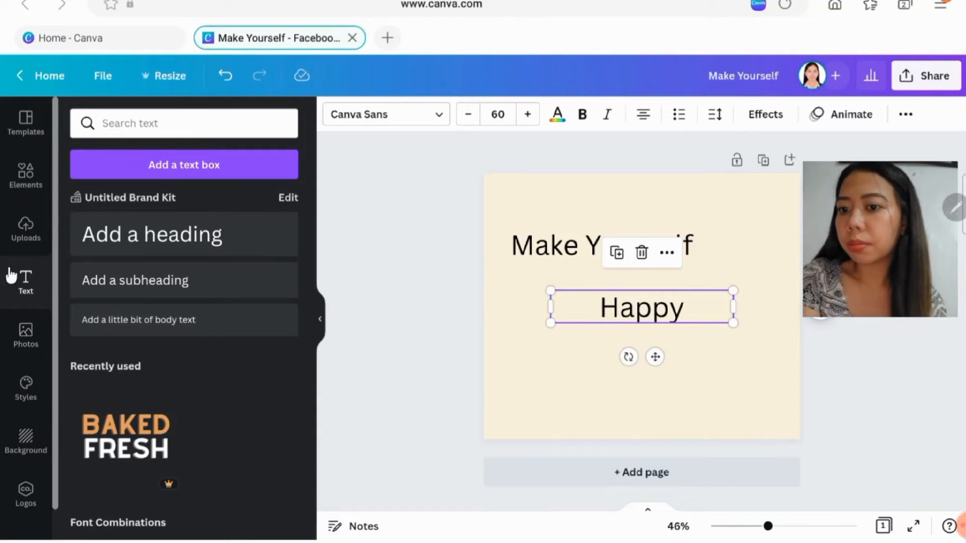
- Set the font of the "Happy" heading to Daydream
left_click(441, 120)
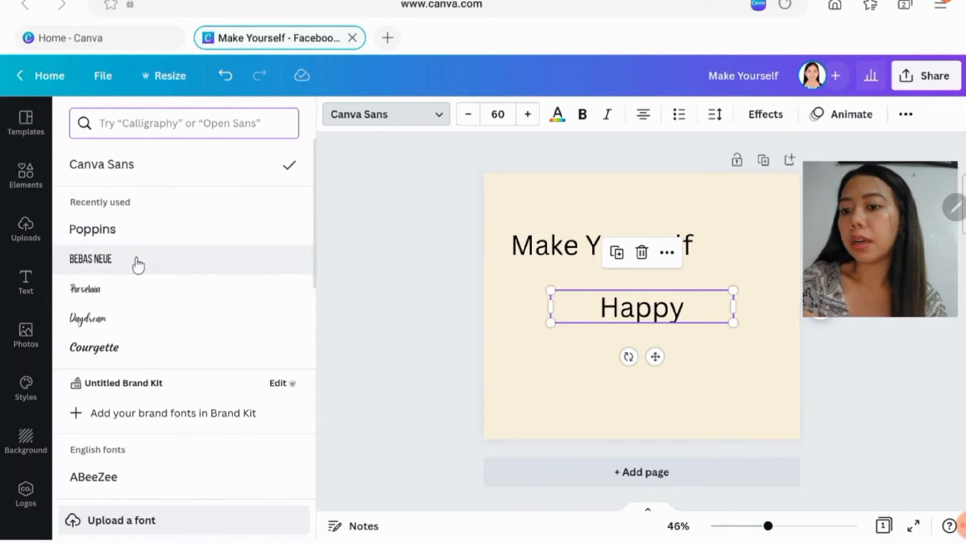
scroll(138, 265, "down", 1)
left_click(114, 284)
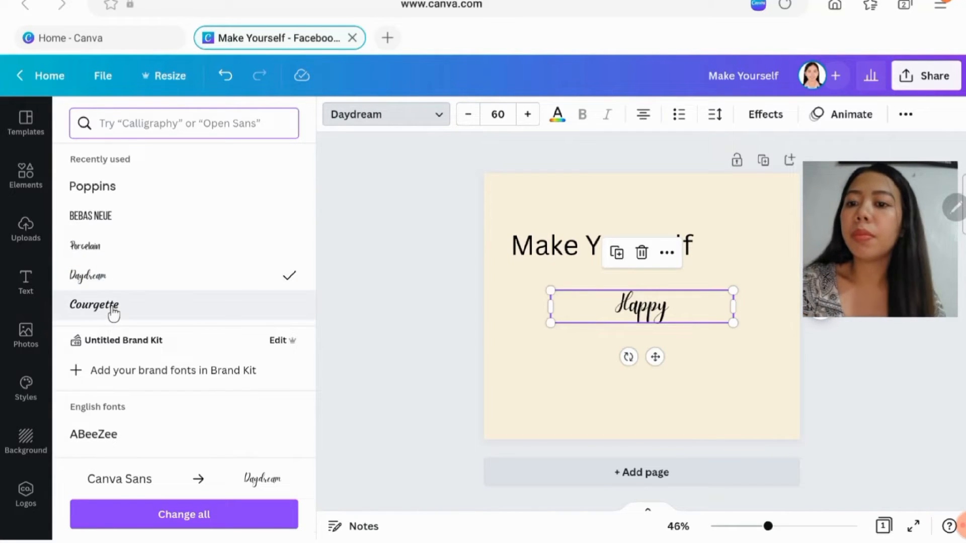
- Try the Courgette and Alex Brush fonts on the "Happy" heading, and reapply Daydream
left_click(113, 310)
scroll(123, 260, "down", 5)
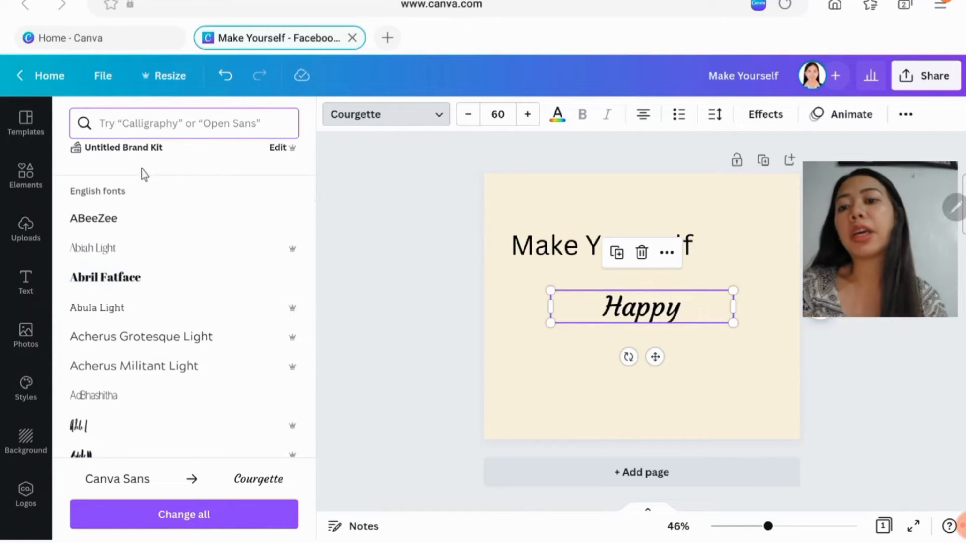
scroll(88, 382, "down", 5)
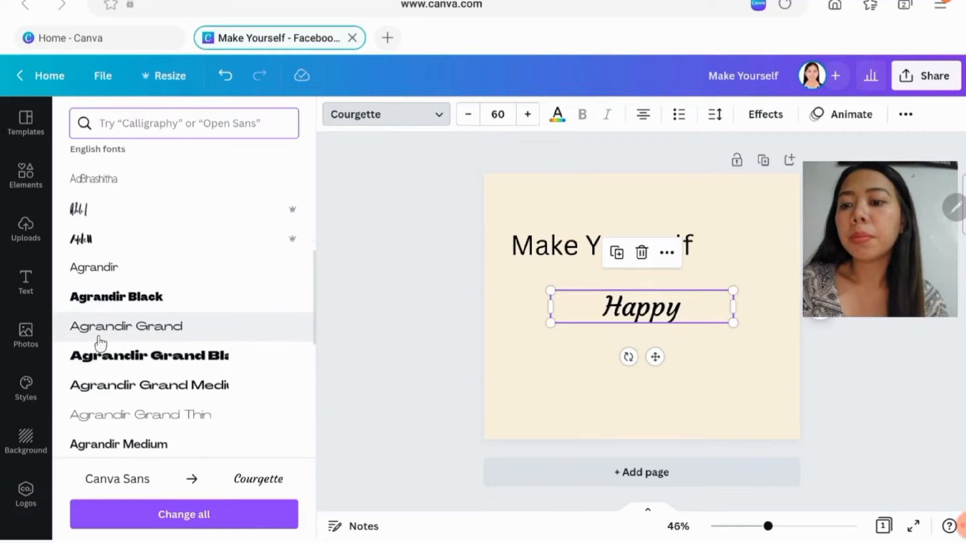
scroll(100, 336, "down", 5)
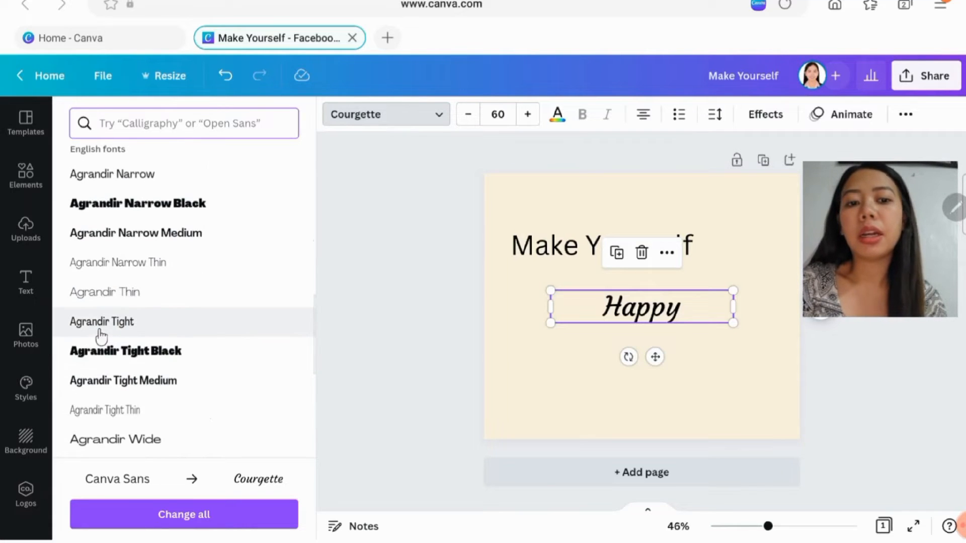
scroll(101, 336, "down", 6)
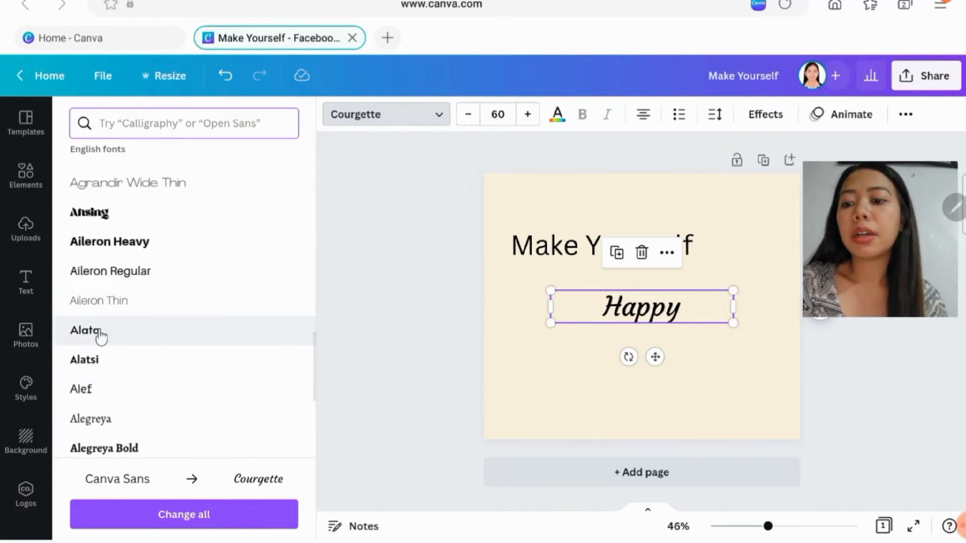
scroll(101, 336, "down", 7)
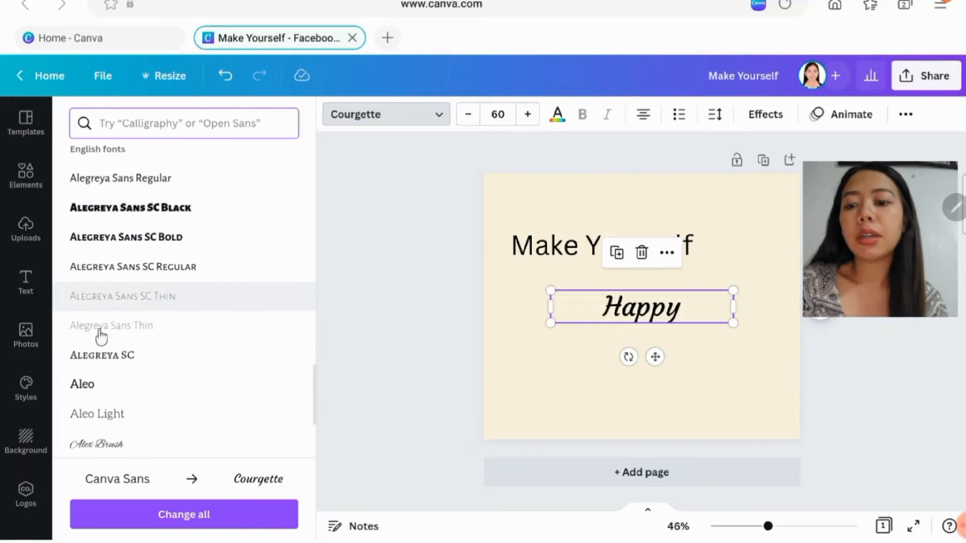
scroll(100, 336, "down", 3)
left_click(102, 313)
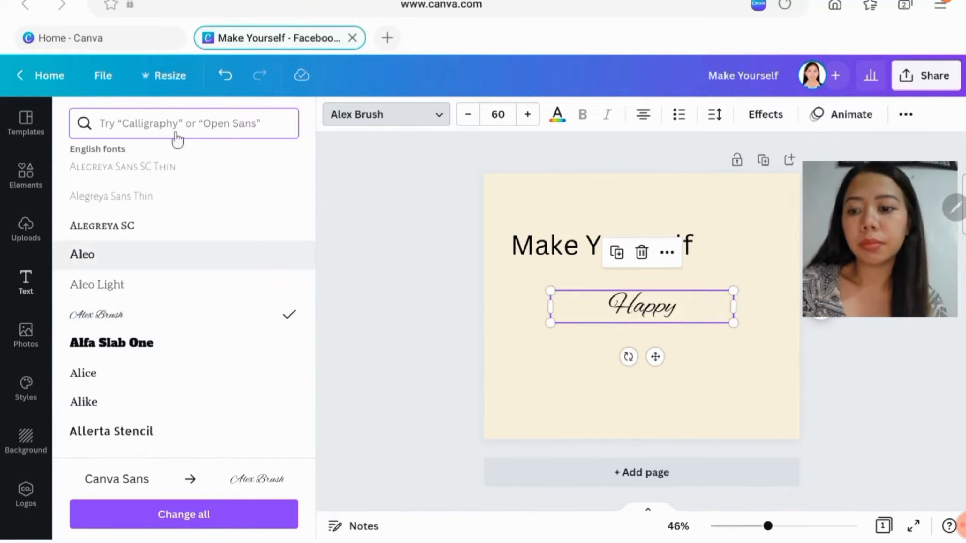
scroll(183, 334, "up", 10)
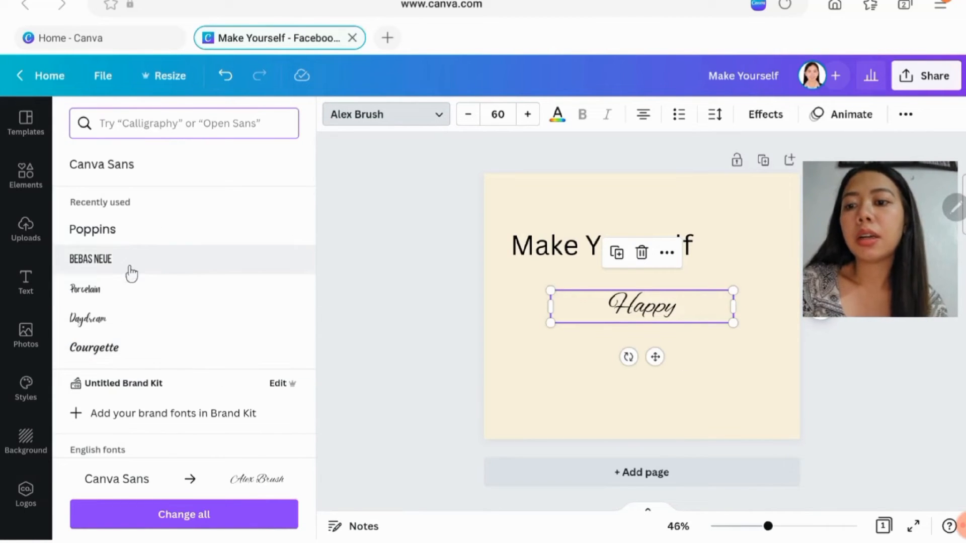
left_click(123, 317)
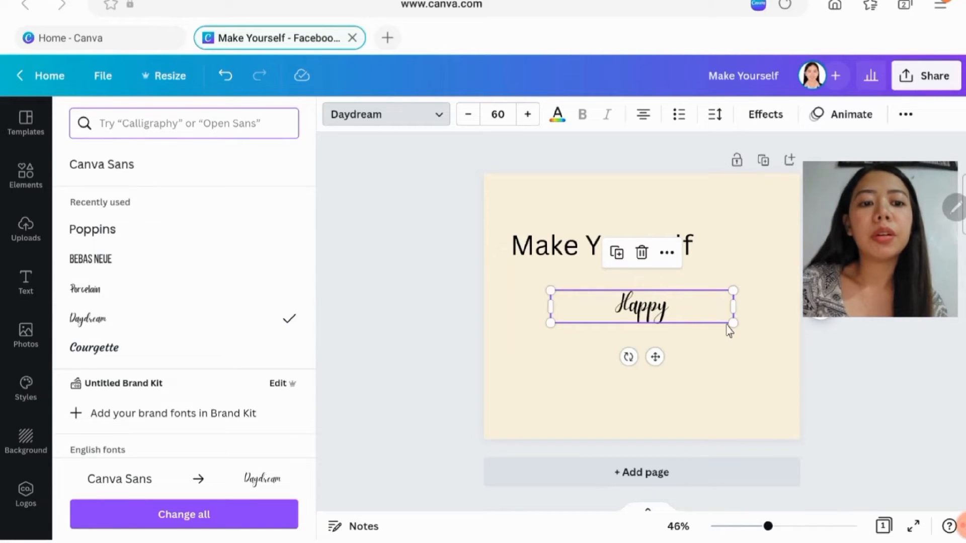
- Enlarge the "Happy" heading to about size 68.8 and lower both headings so that "Happy" sits directly beneath "Make Yourself"
left_click_drag(733, 322, 761, 365)
left_click_drag(649, 312, 654, 329)
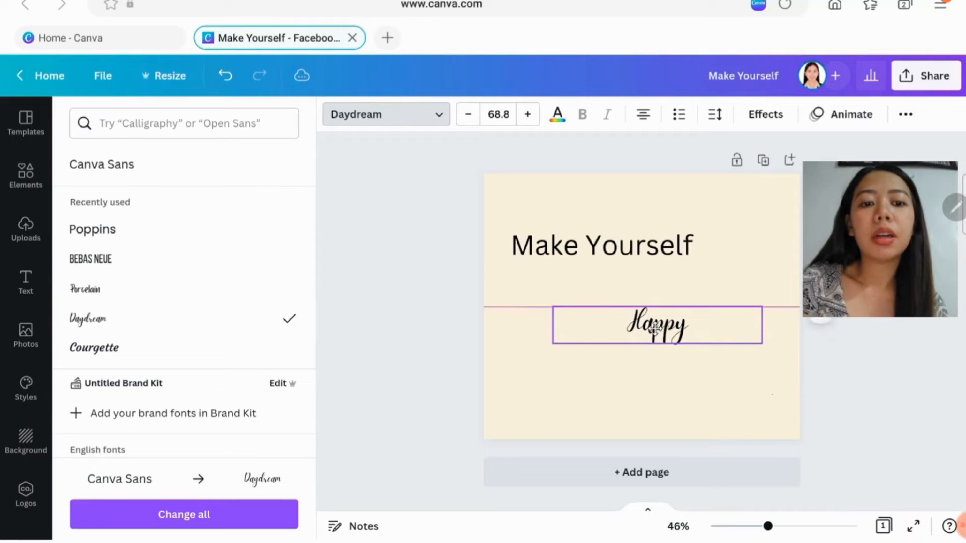
left_click(587, 238)
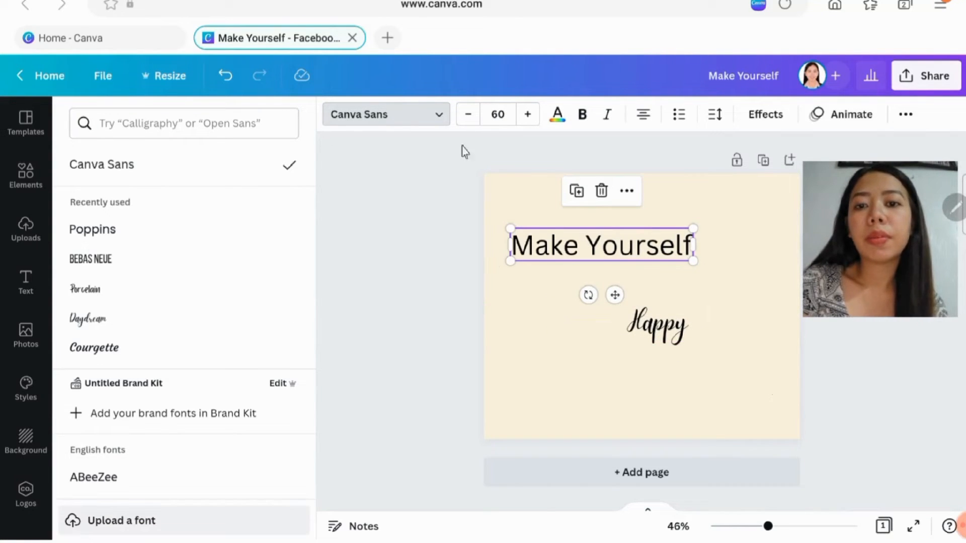
left_click(425, 114)
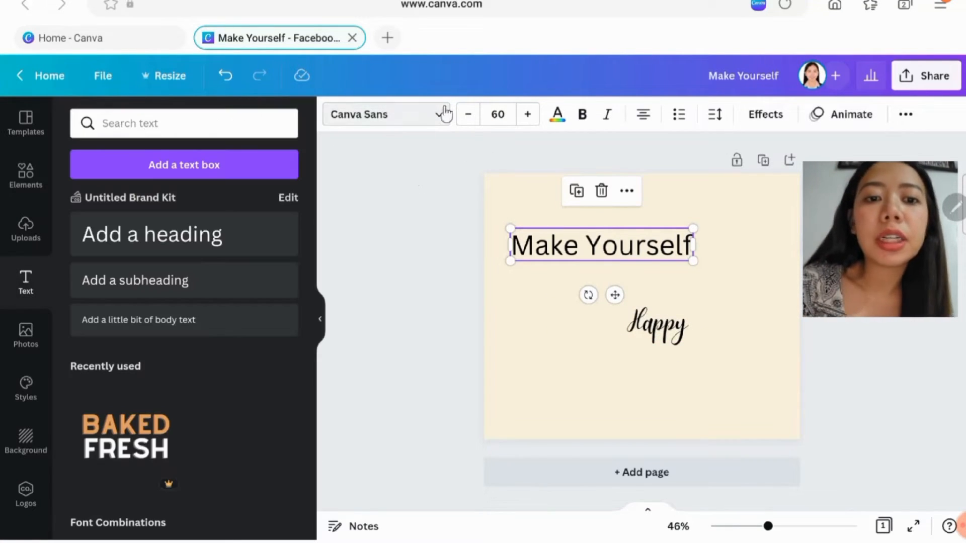
left_click_drag(620, 255, 667, 327)
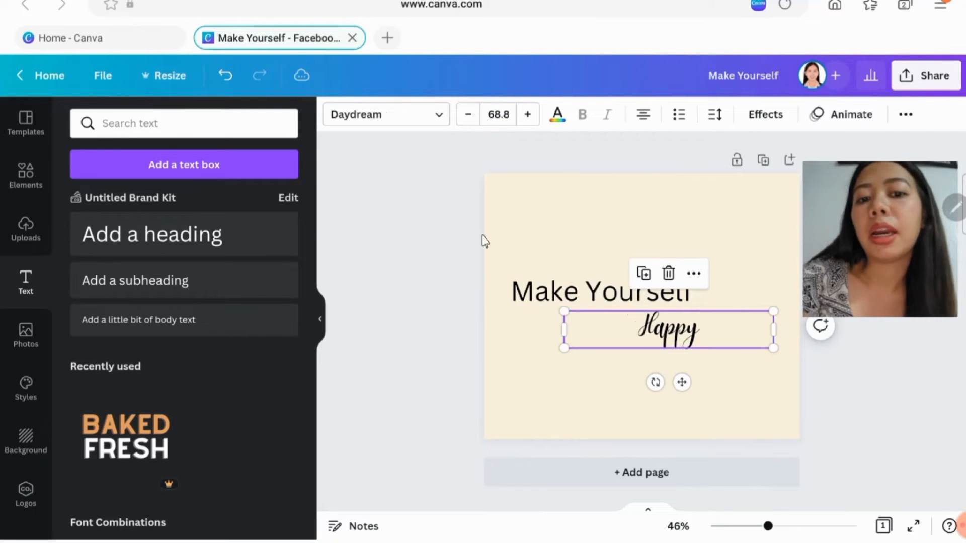
- Set the font of the "Make Yourself" heading to Bebas Neue
left_click(541, 294)
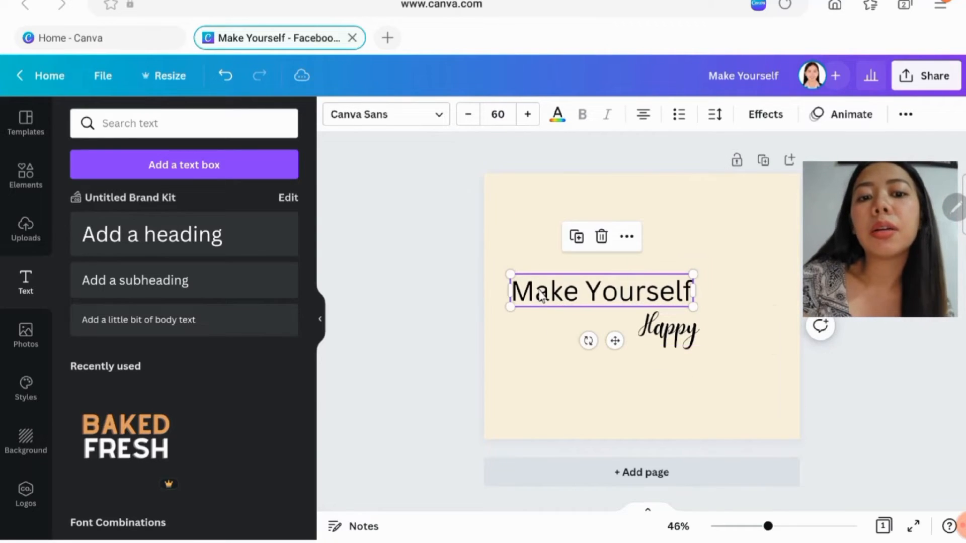
left_click(439, 116)
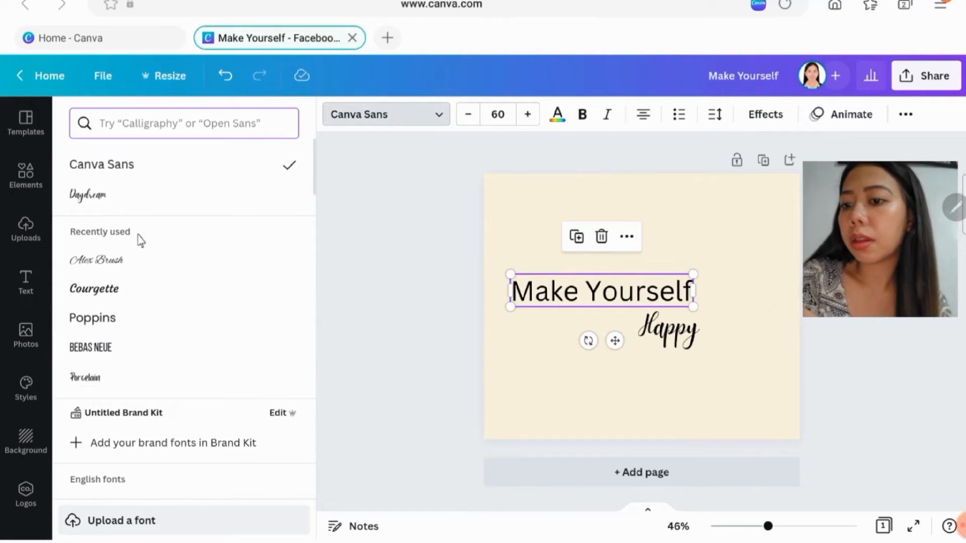
left_click(121, 271)
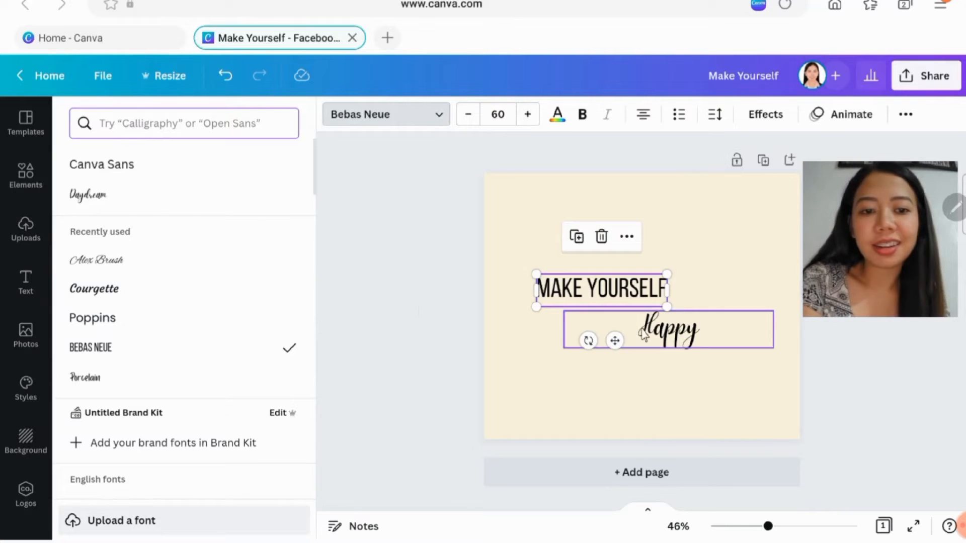
- Enlarge the "Happy" heading slightly to about size 71.8
left_click(654, 330)
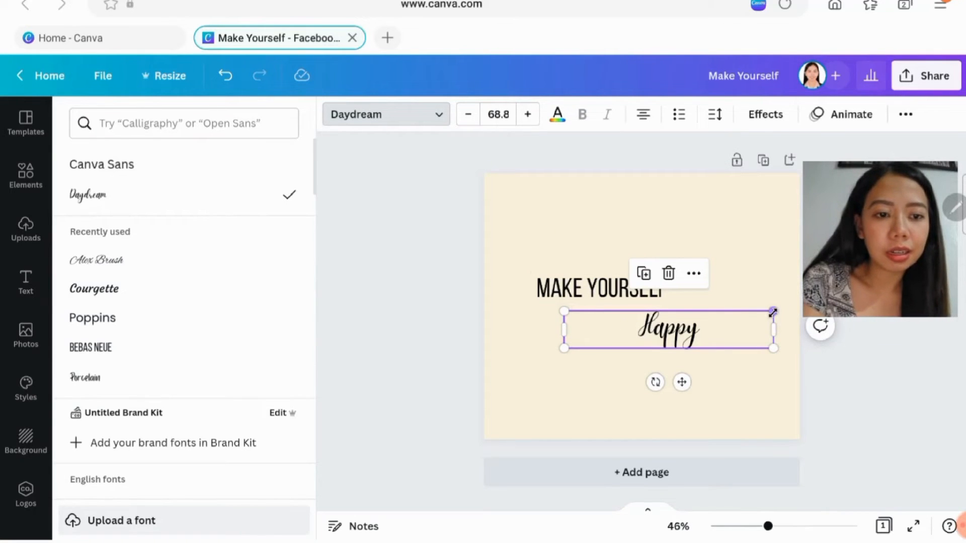
left_click_drag(772, 312, 783, 309)
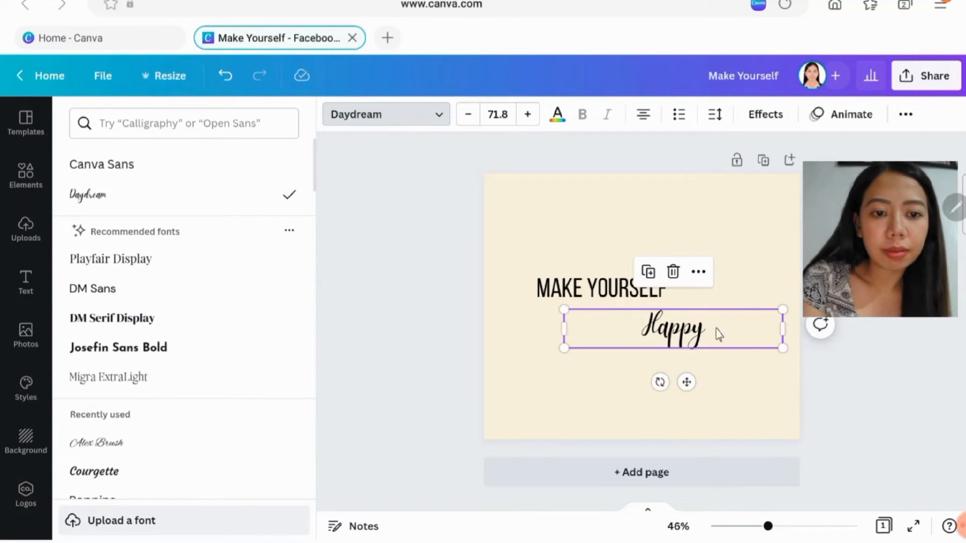
right_click(666, 330)
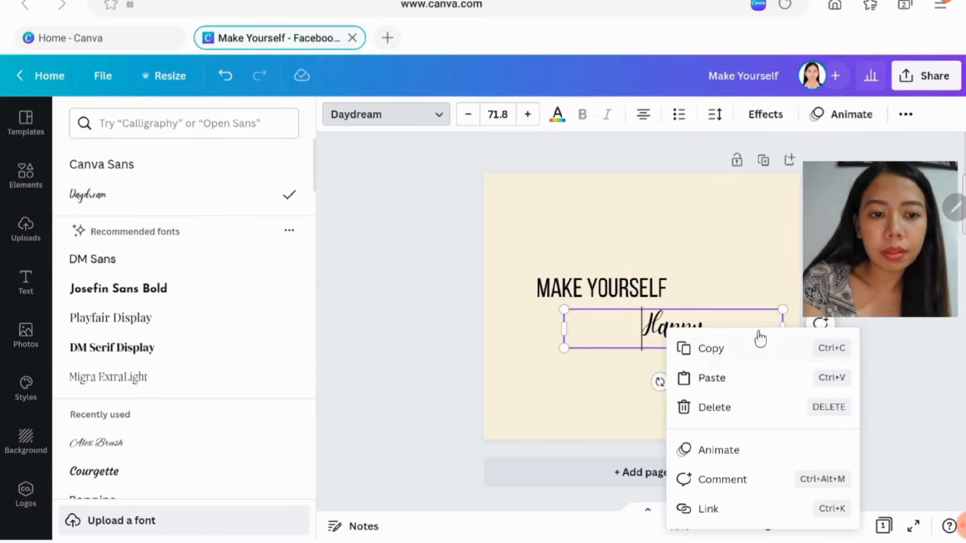
left_click(726, 230)
left_click(646, 301)
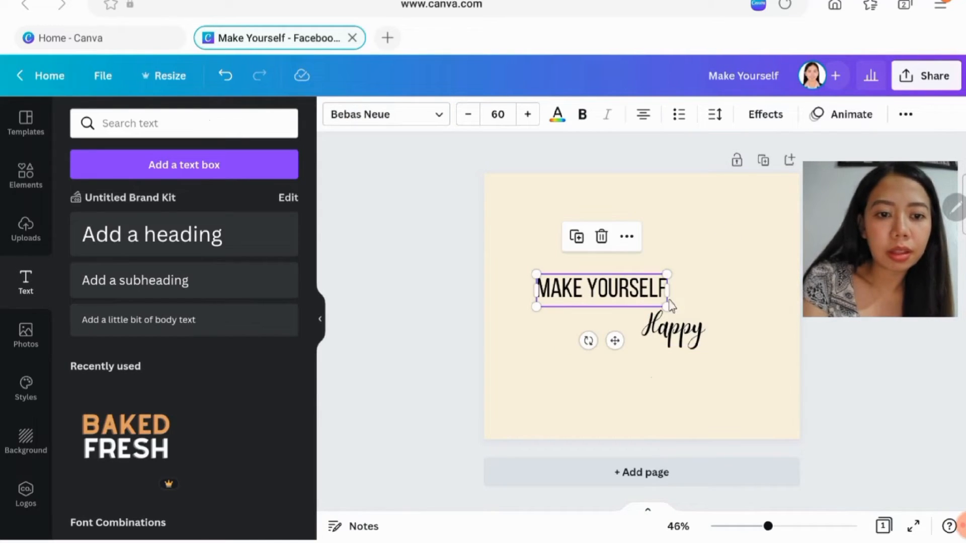
left_click(699, 347)
left_click(718, 391)
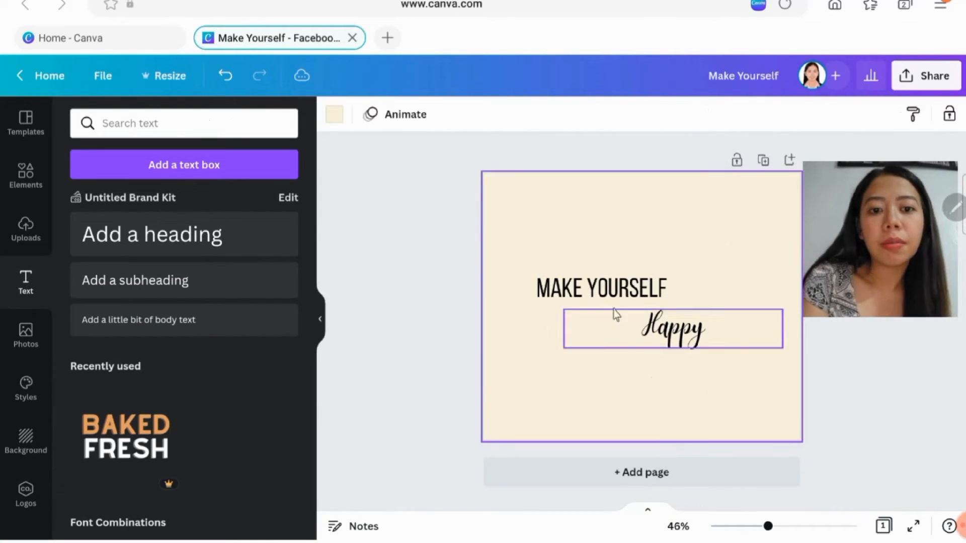
- Set the "Make Yourself" heading to font size 69 and move it slightly up and to the left on the page
left_click(610, 288)
left_click(528, 115)
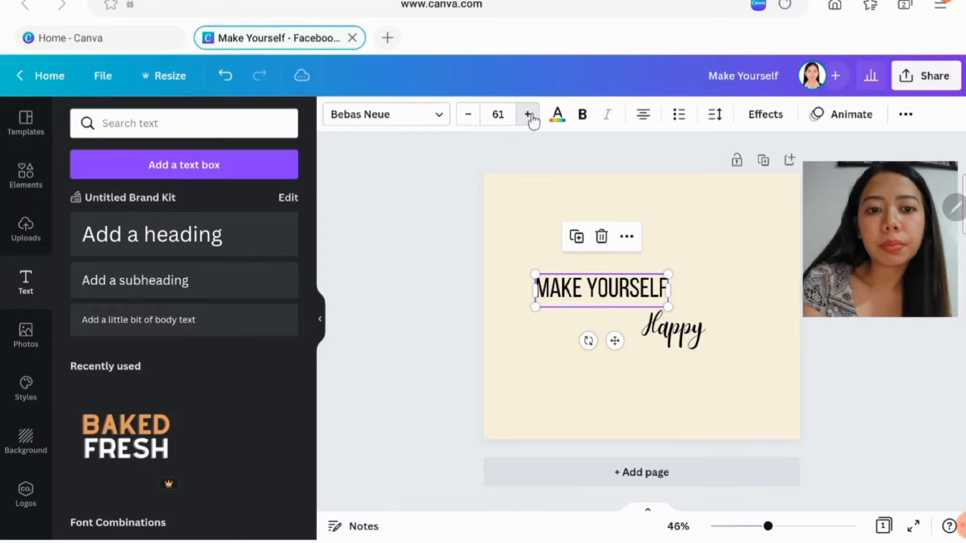
double_click(528, 114)
double_click(529, 115)
double_click(528, 114)
double_click(528, 115)
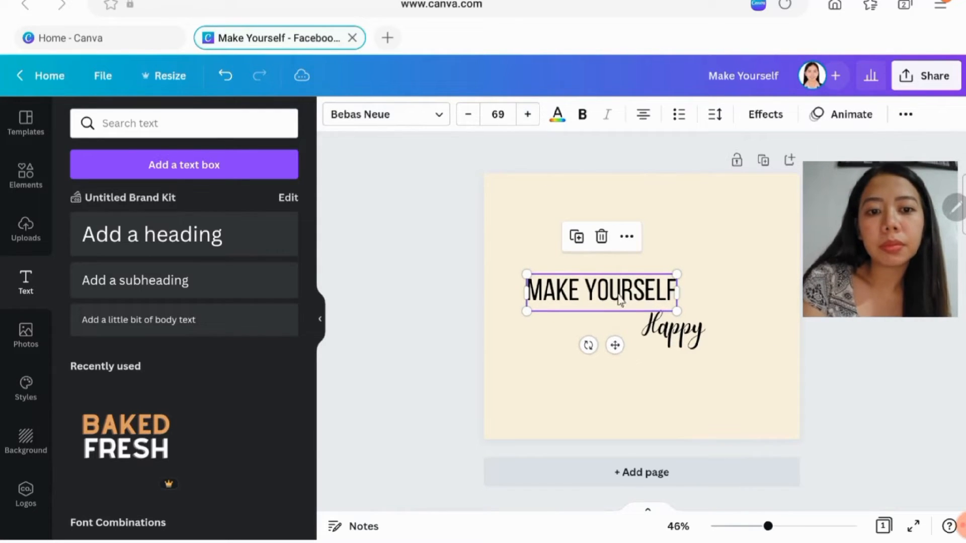
left_click_drag(616, 291, 602, 263)
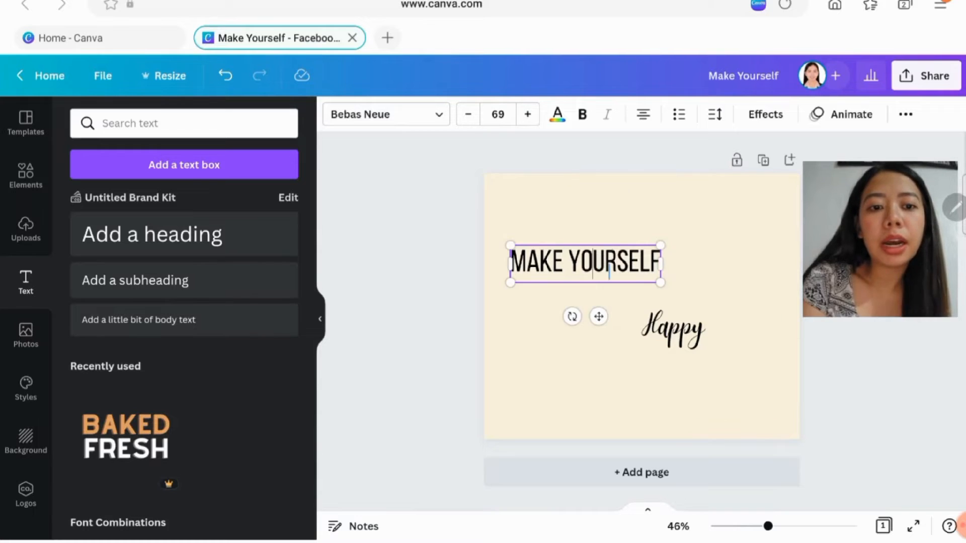
- Increase the font size of the "Happy" heading to 110
left_click(654, 340)
left_click(528, 115)
triple_click(527, 115)
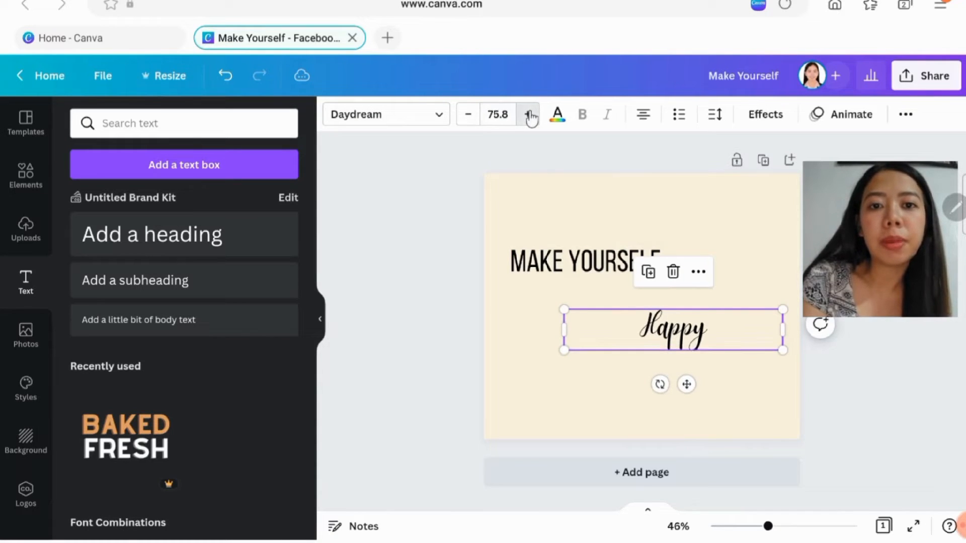
left_click(527, 115)
double_click(527, 116)
double_click(528, 116)
double_click(527, 116)
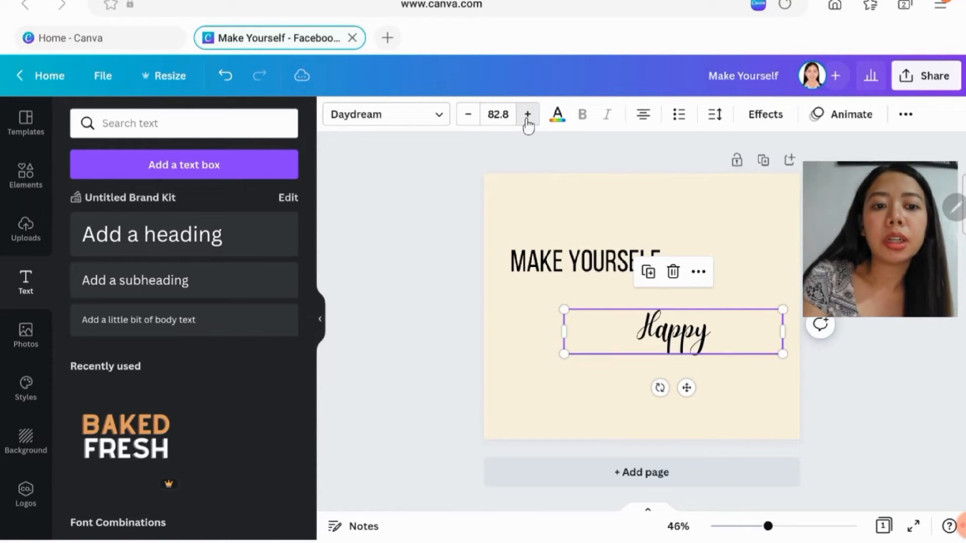
triple_click(527, 116)
triple_click(528, 116)
double_click(535, 124)
triple_click(536, 125)
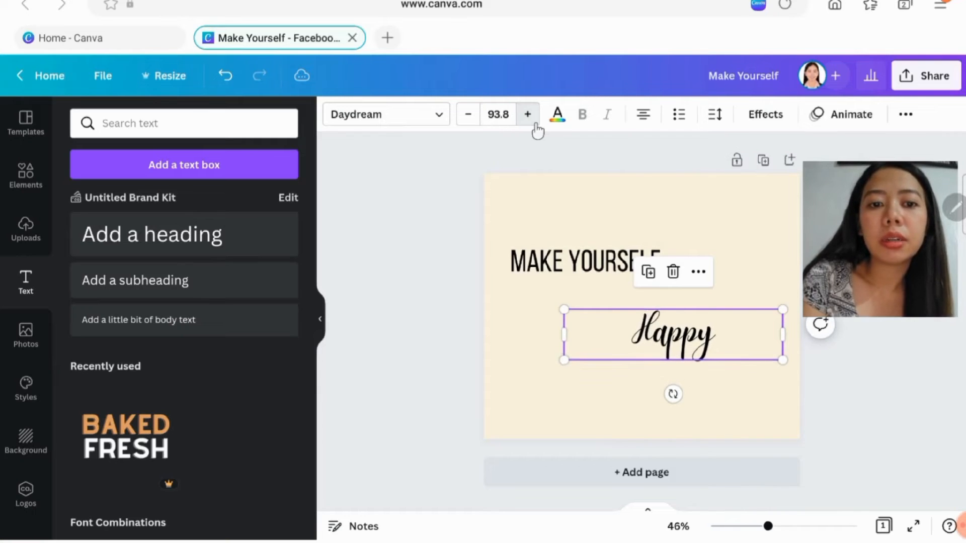
triple_click(535, 125)
double_click(535, 125)
triple_click(535, 125)
triple_click(535, 124)
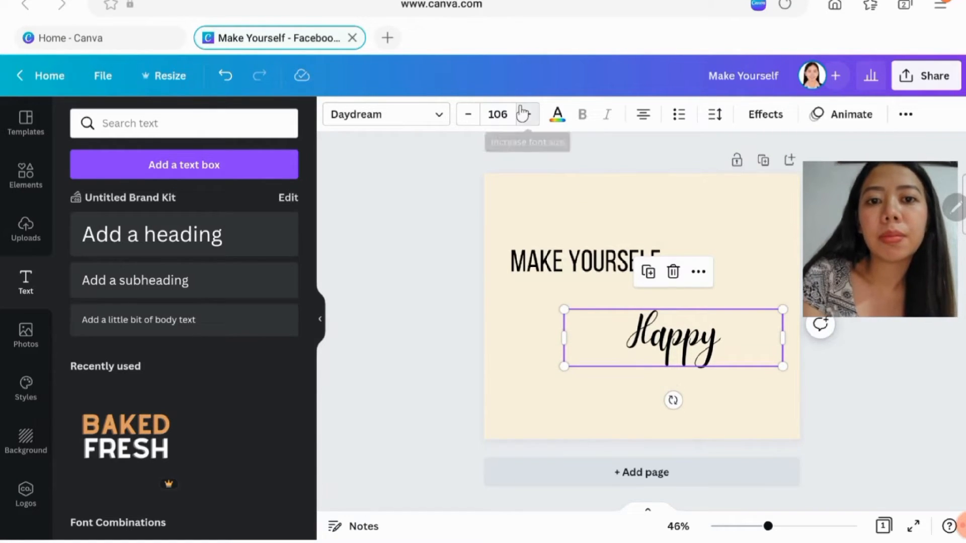
triple_click(523, 113)
left_click(523, 114)
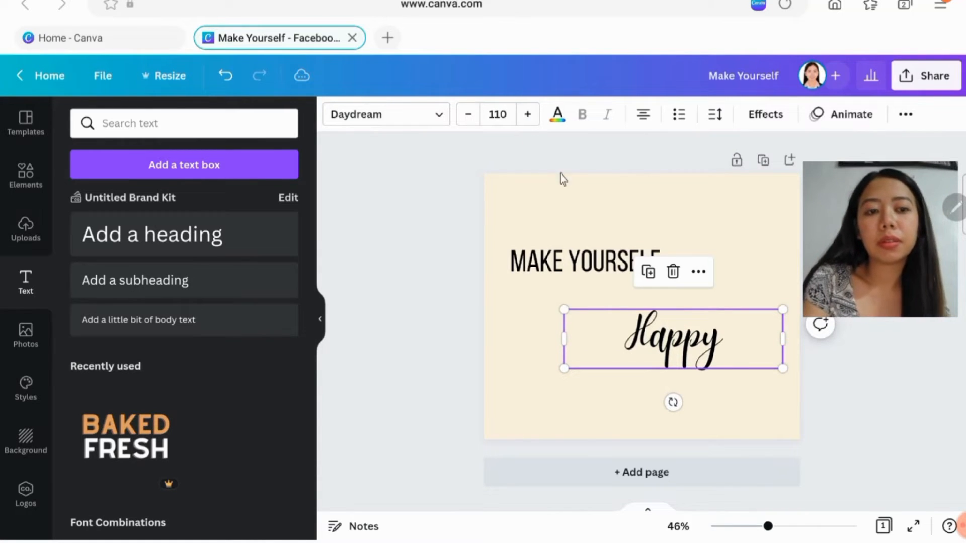
- Move "Happy" up and slightly left so that it sits close beneath the end of "Make Yourself"
left_click_drag(637, 335, 640, 308)
left_click(624, 397)
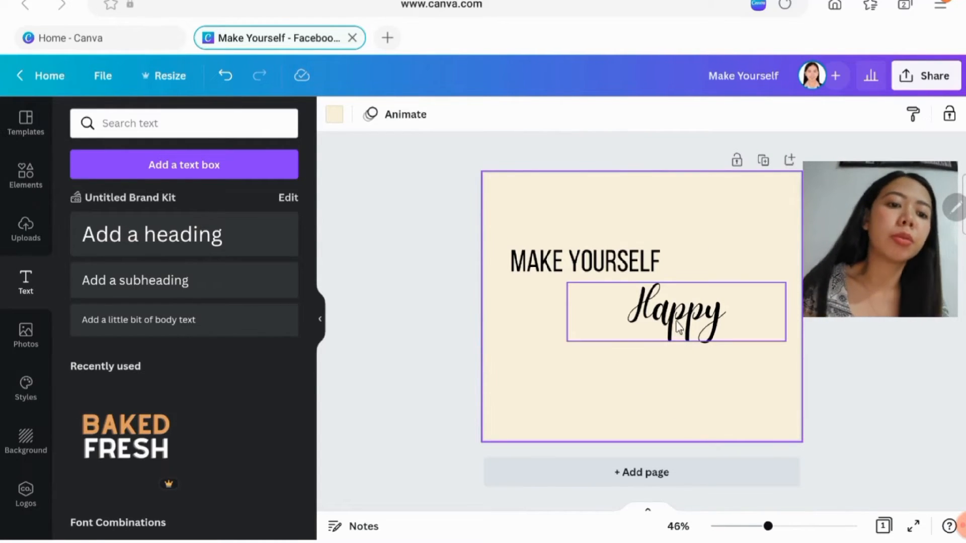
left_click_drag(679, 327, 668, 324)
left_click(534, 192)
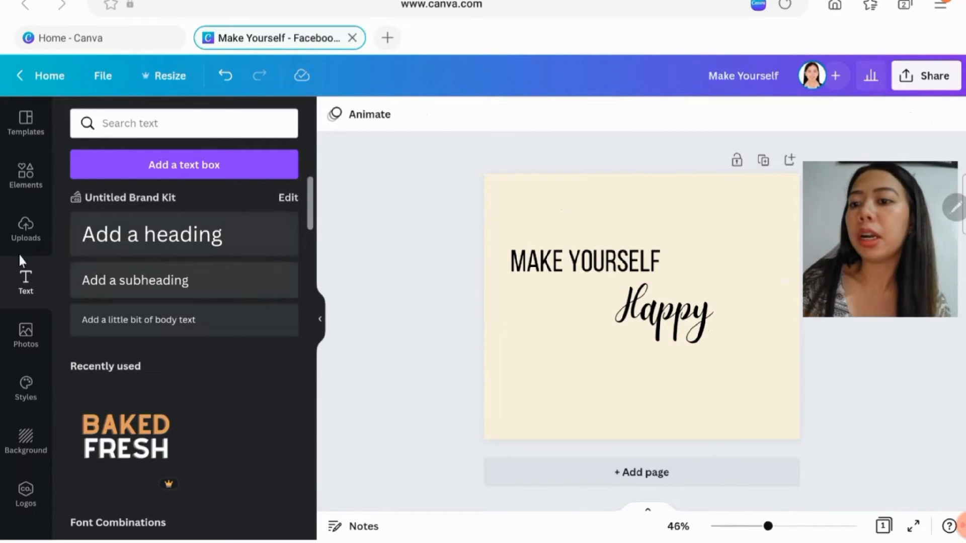
- Search the design elements for "random shapes"
left_click(10, 177)
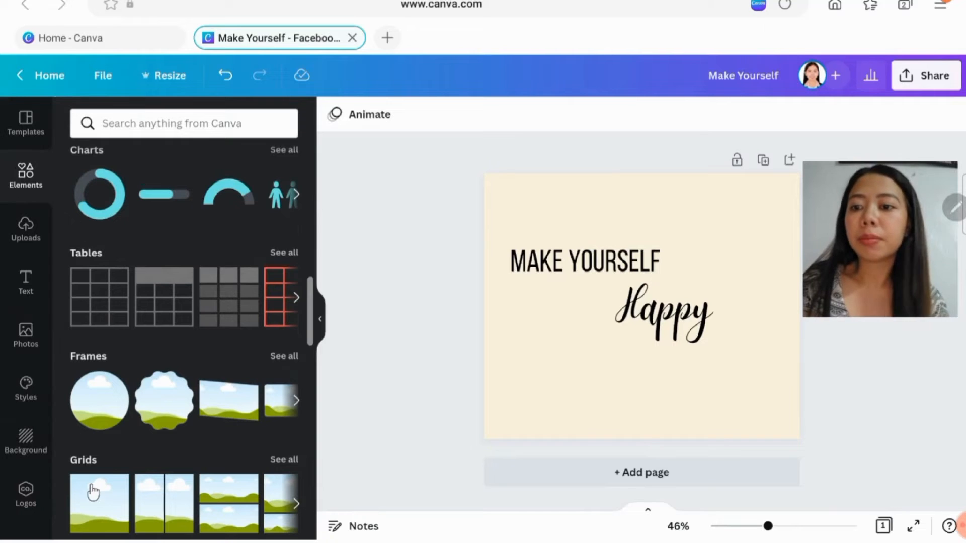
left_click(119, 124)
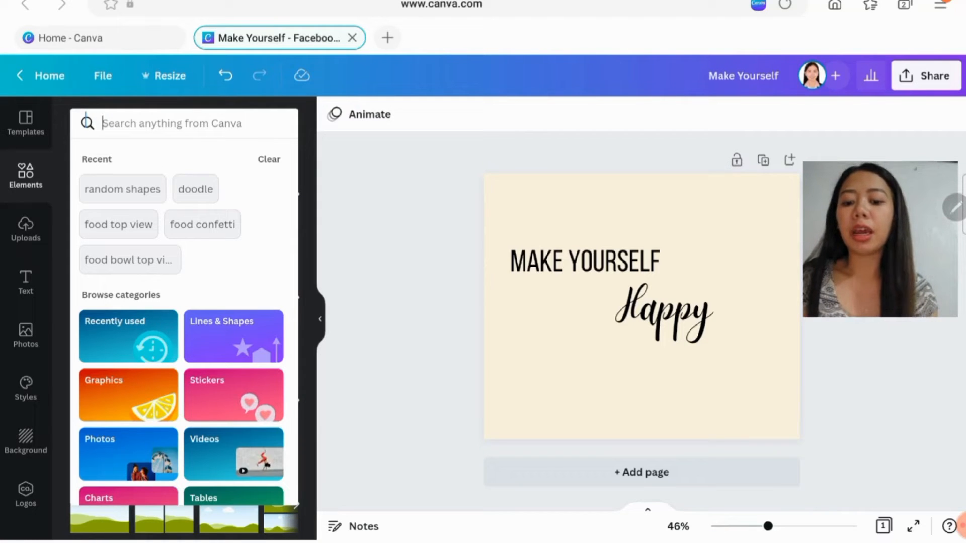
type("ra")
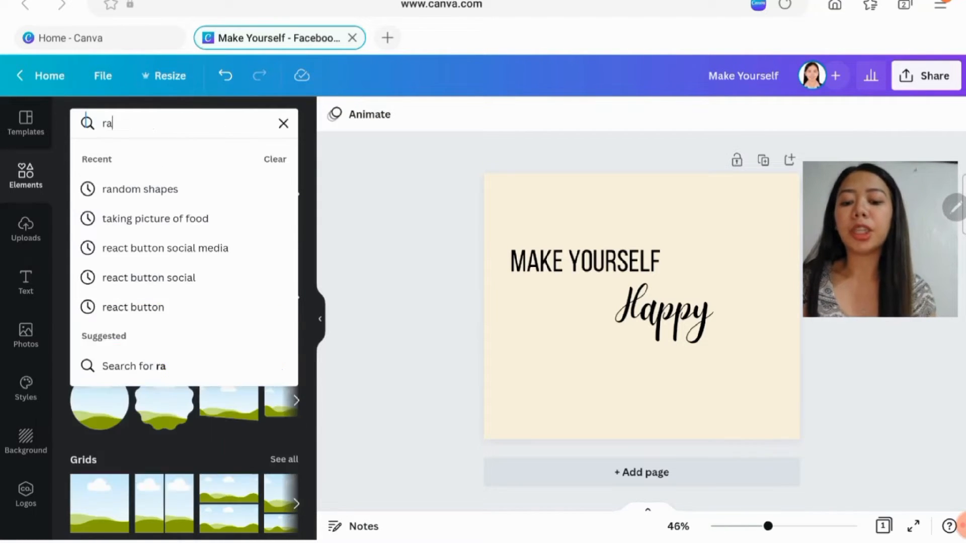
type("ndom shapes")
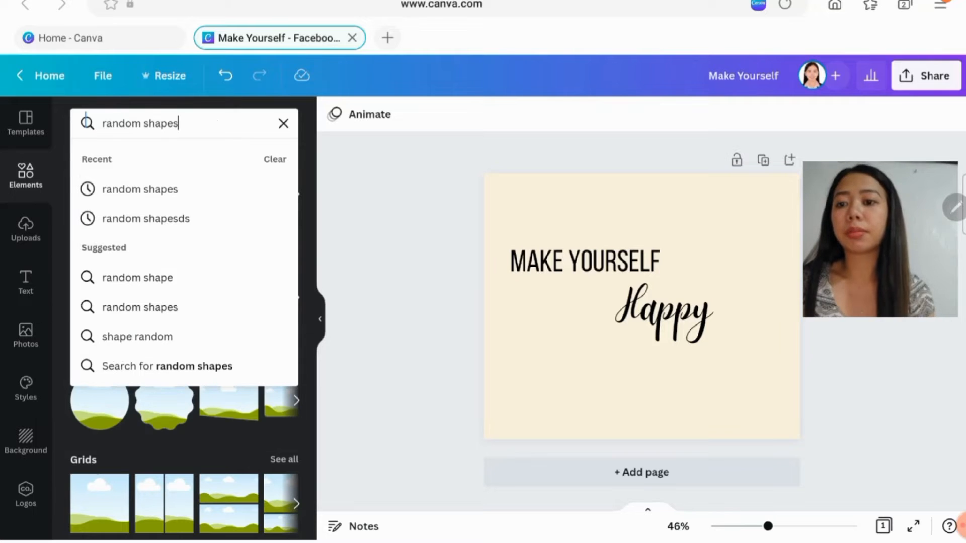
key("Return")
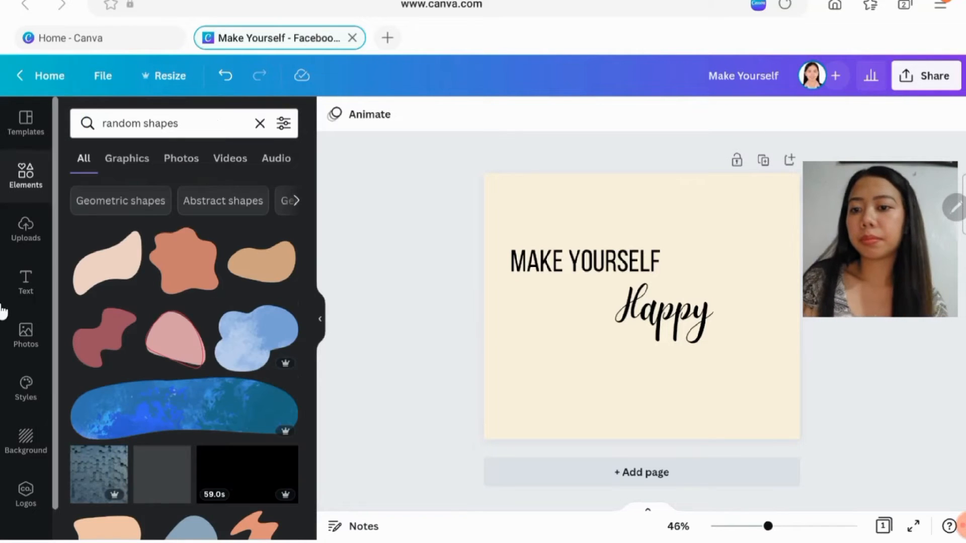
- Add the pink blob with a red outline, rotate it, and place it over the page's upper-right corner
scroll(160, 340, "down", 1)
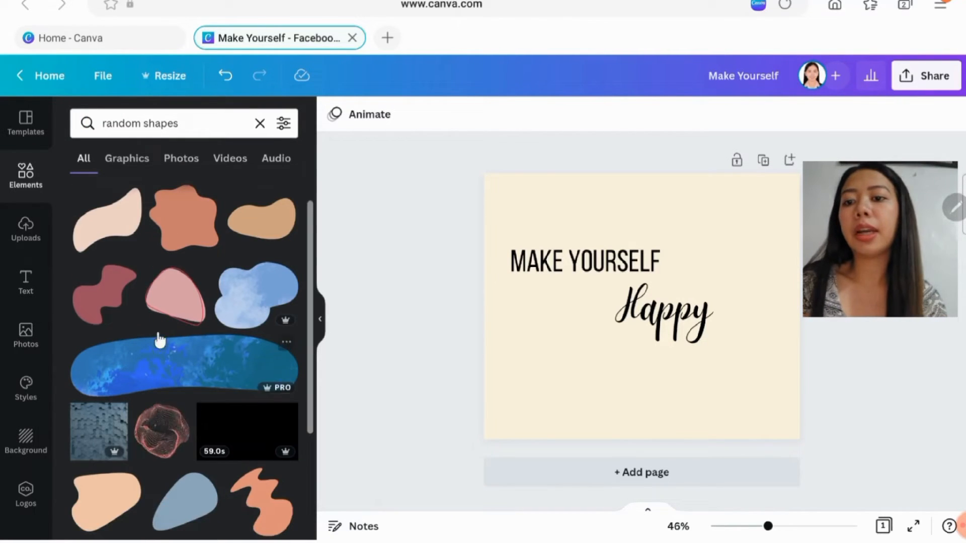
left_click(158, 289)
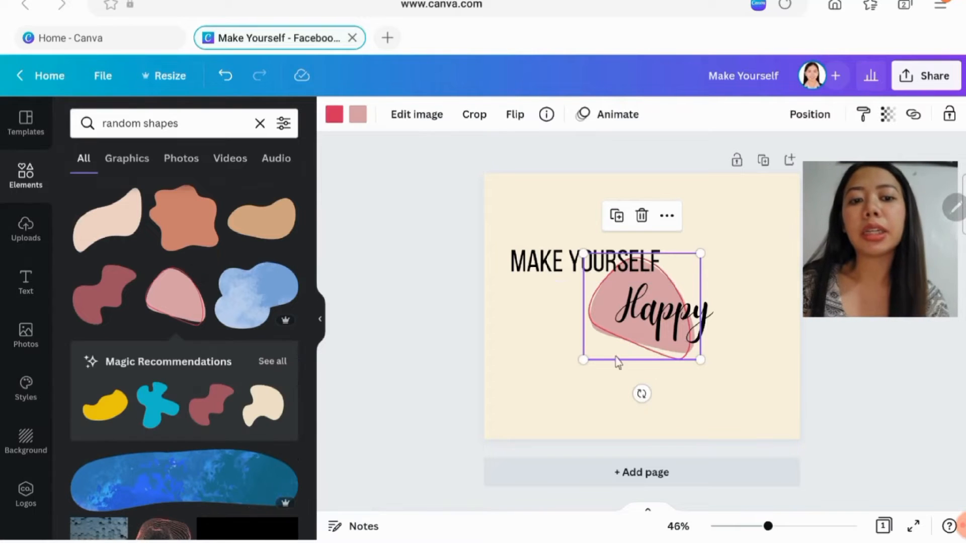
left_click_drag(641, 394, 533, 249)
left_click_drag(691, 251, 787, 184)
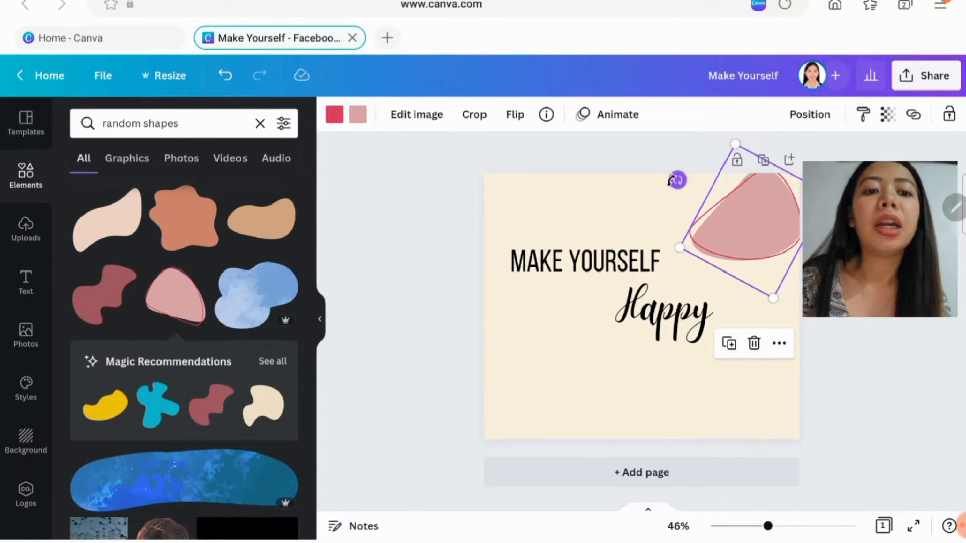
- Rotate the pink blob further and move it to the page's lower-left corner, partly off the edge
left_click_drag(677, 179, 804, 157)
left_click_drag(735, 251, 481, 446)
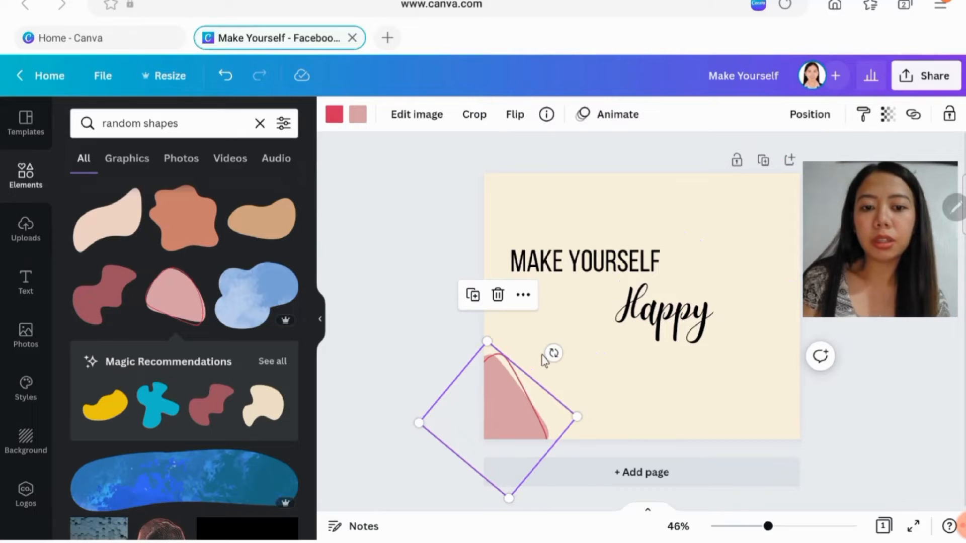
left_click_drag(553, 353, 547, 375)
left_click_drag(493, 395, 486, 411)
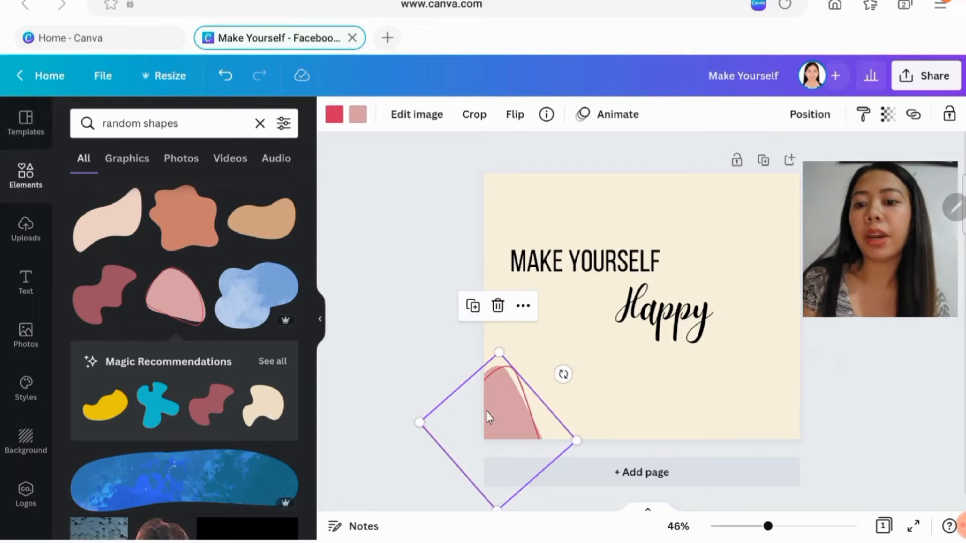
left_click(453, 260)
- Try the brown wavy-lines graphic on the page and delete it again
scroll(134, 323, "down", 6)
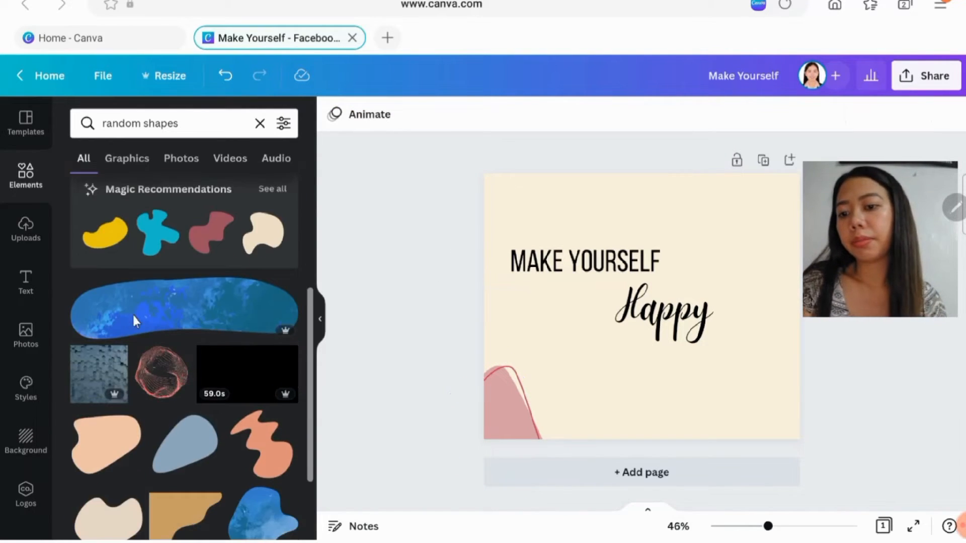
scroll(136, 323, "down", 1)
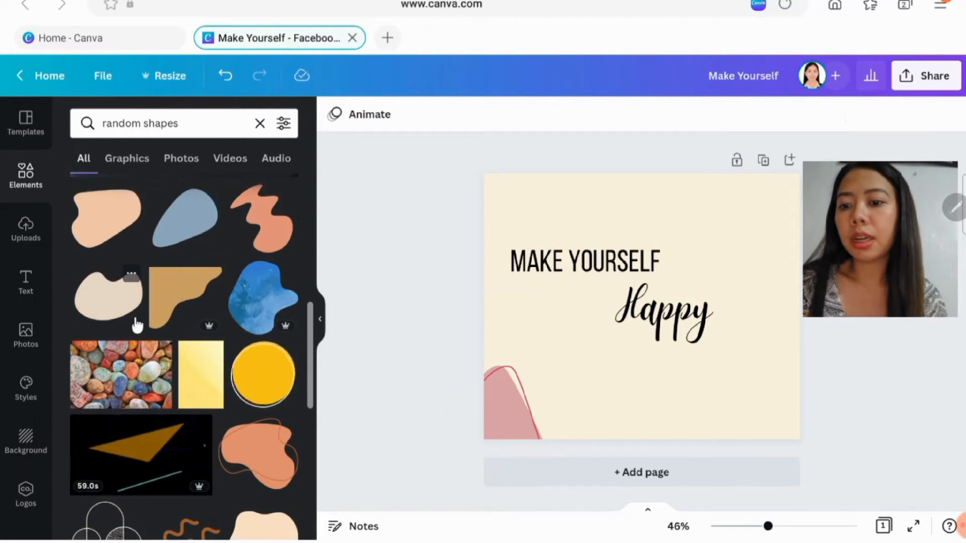
scroll(168, 305, "down", 3)
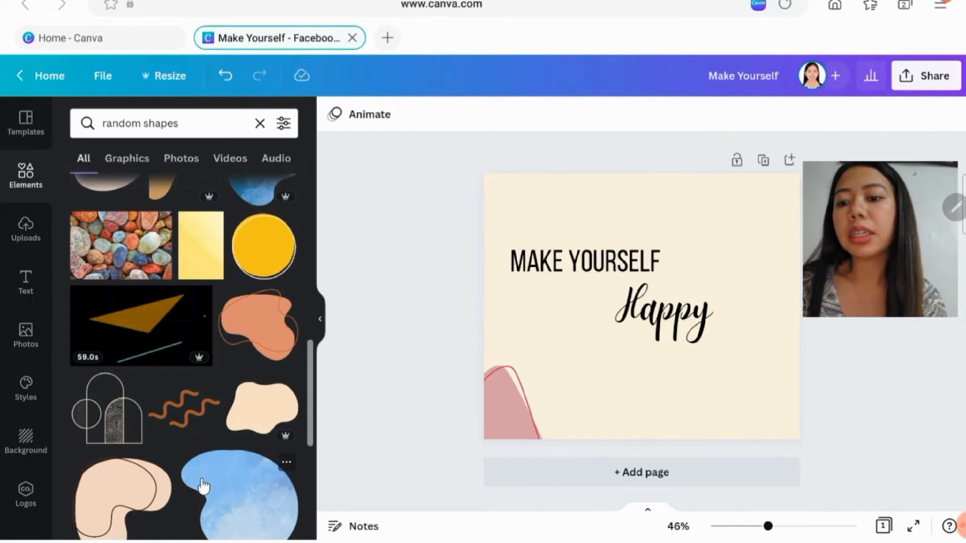
left_click(208, 417)
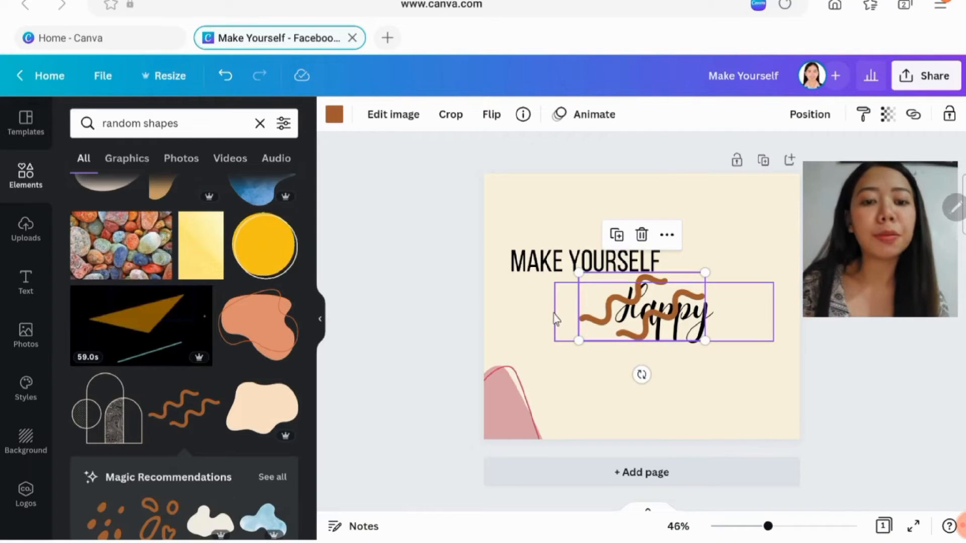
key("Delete")
- Add the peach blob with a dark outline, rotate it, and place it over the page's upper-left corner, partly off the edge
scroll(207, 361, "down", 2)
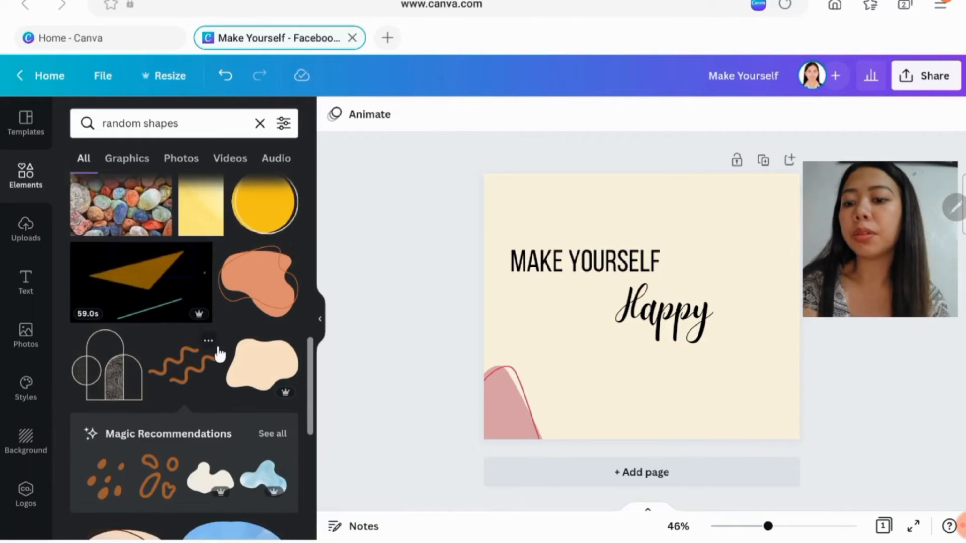
scroll(178, 398, "down", 1)
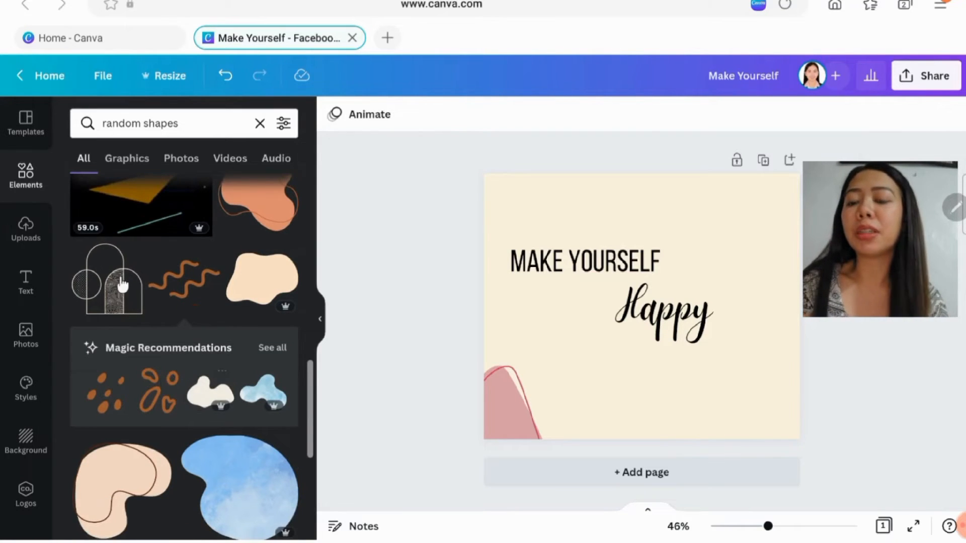
scroll(116, 295, "down", 1)
left_click(130, 451)
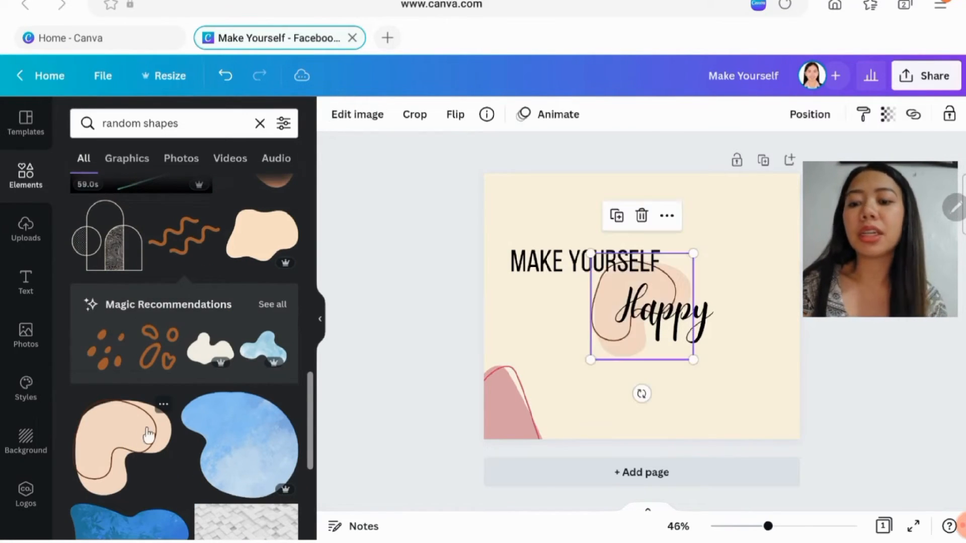
left_click_drag(682, 273, 649, 184)
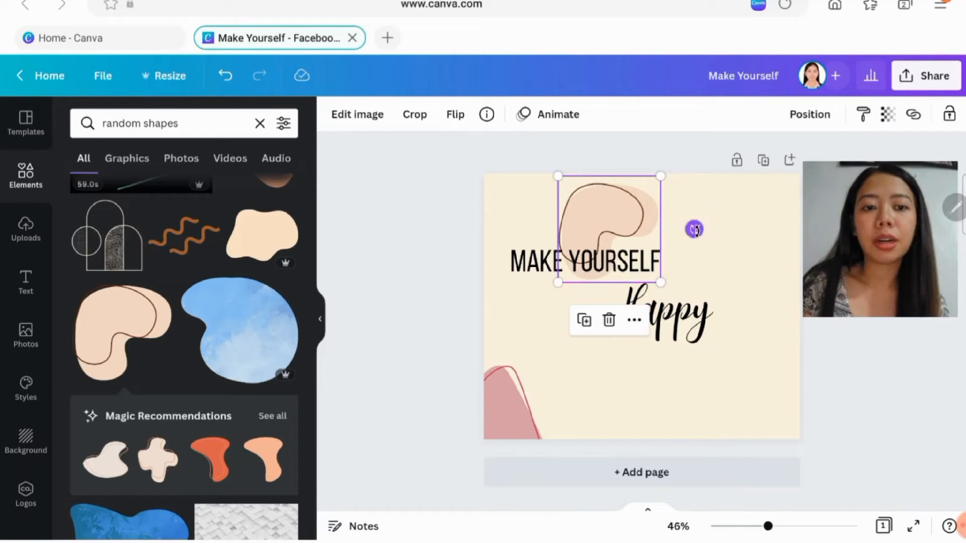
left_click_drag(694, 230, 480, 307)
left_click_drag(584, 224, 506, 194)
- Add the pink wavy corner shape and fit it into the page's upper-right corner
scroll(166, 334, "down", 10)
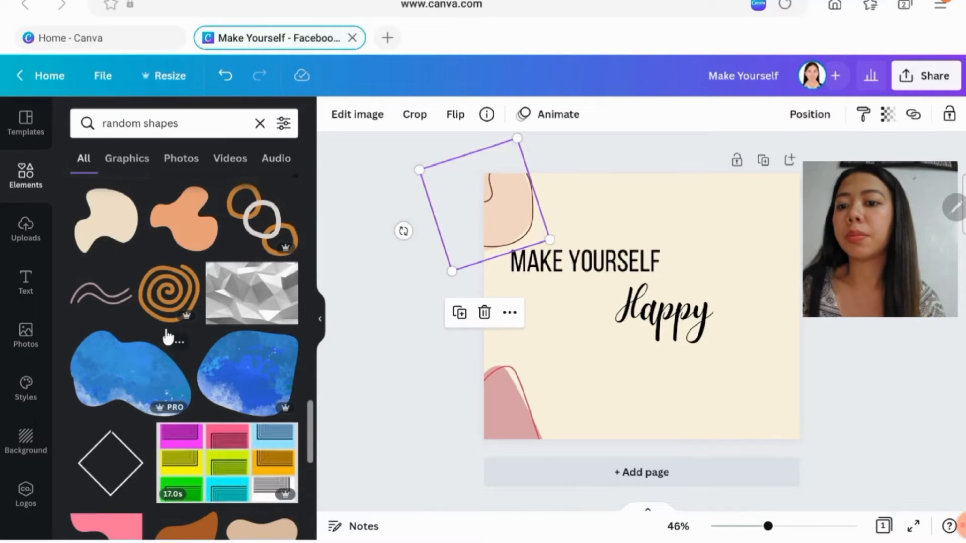
scroll(166, 336, "down", 4)
scroll(168, 336, "down", 1)
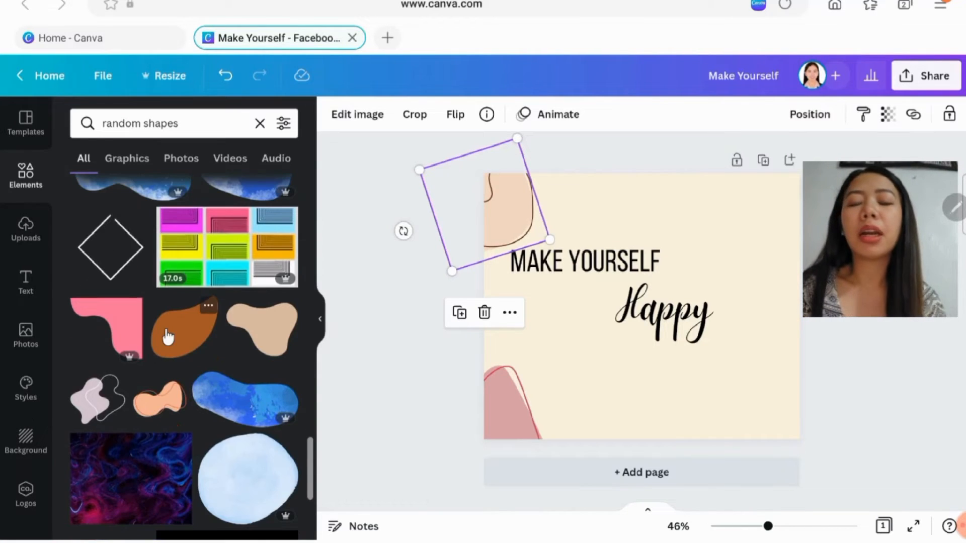
scroll(167, 336, "down", 1)
scroll(168, 336, "down", 1)
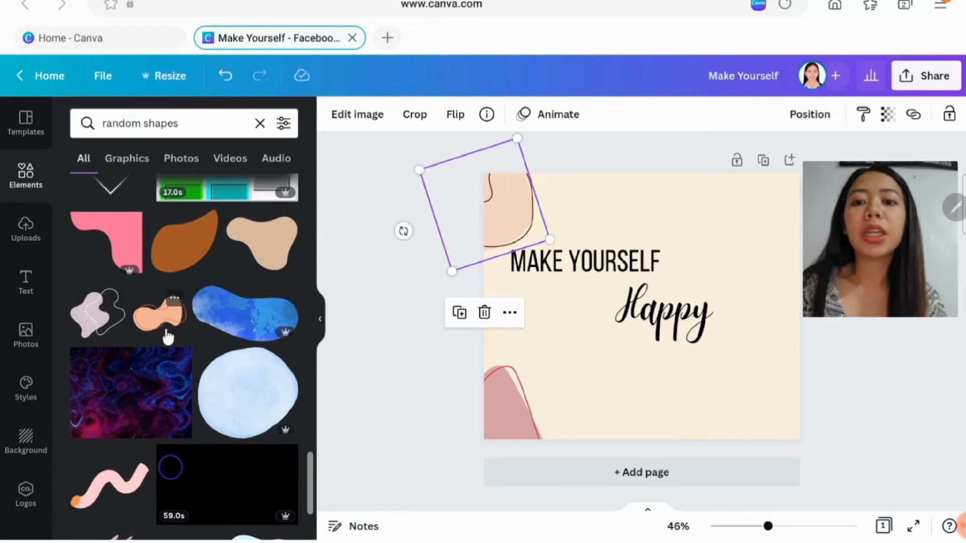
scroll(182, 286, "up", 2)
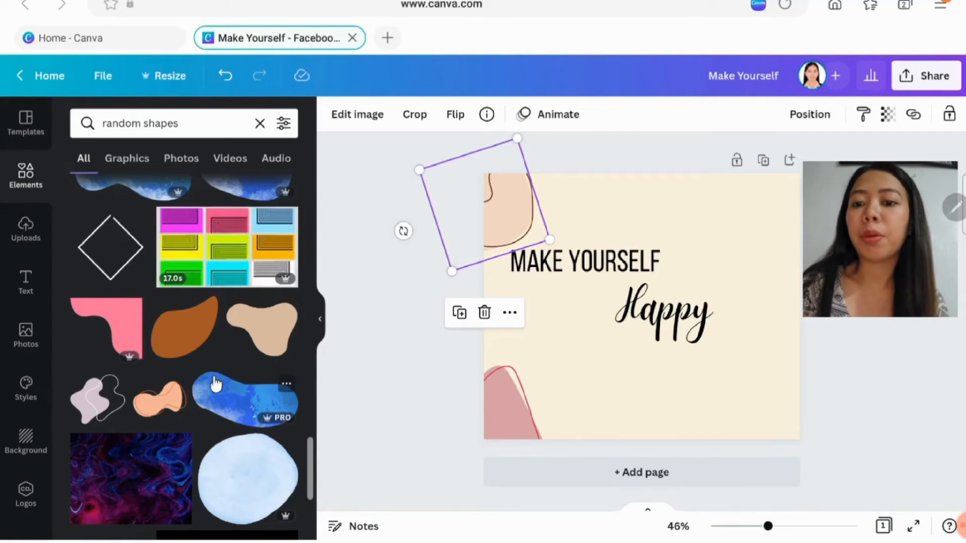
scroll(161, 330, "down", 2)
left_click(114, 246)
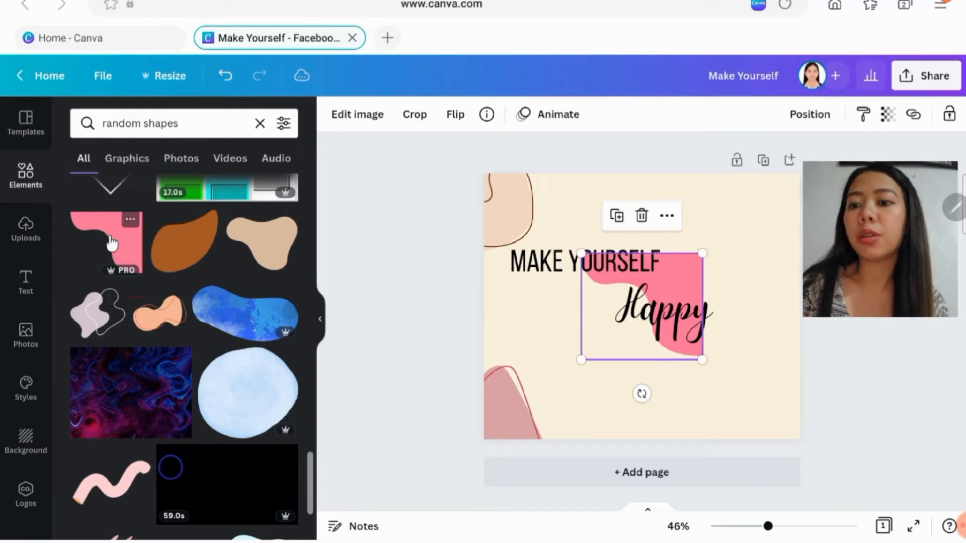
left_click_drag(682, 256, 815, 169)
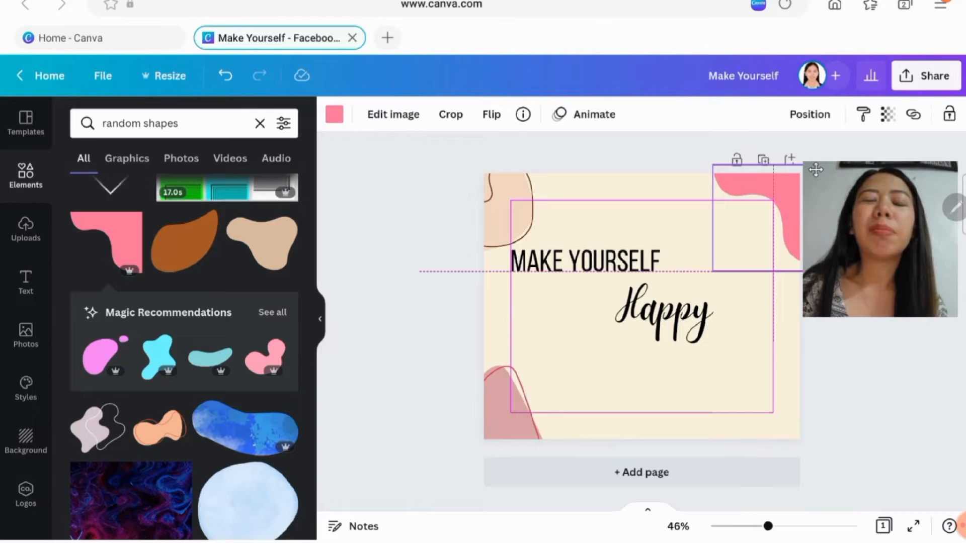
left_click_drag(815, 170, 815, 170)
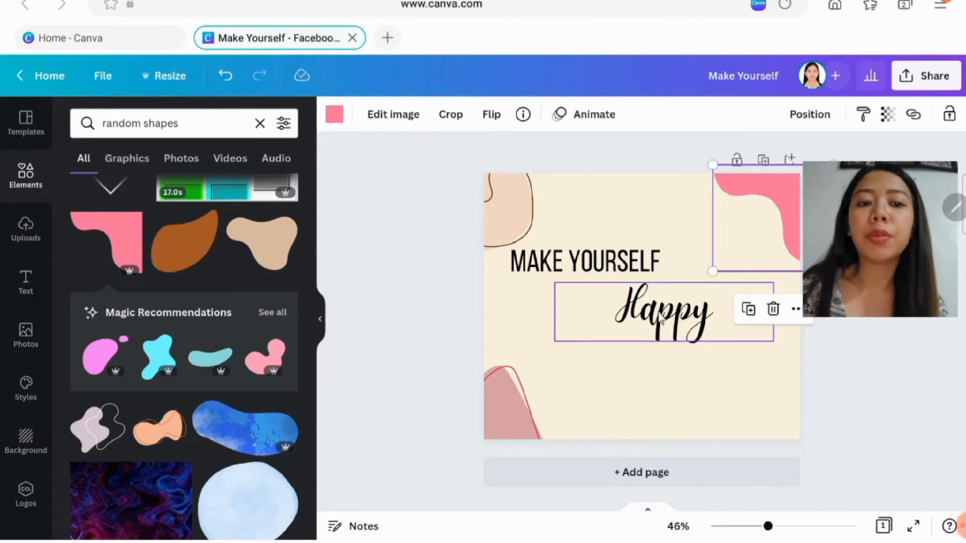
left_click(833, 409)
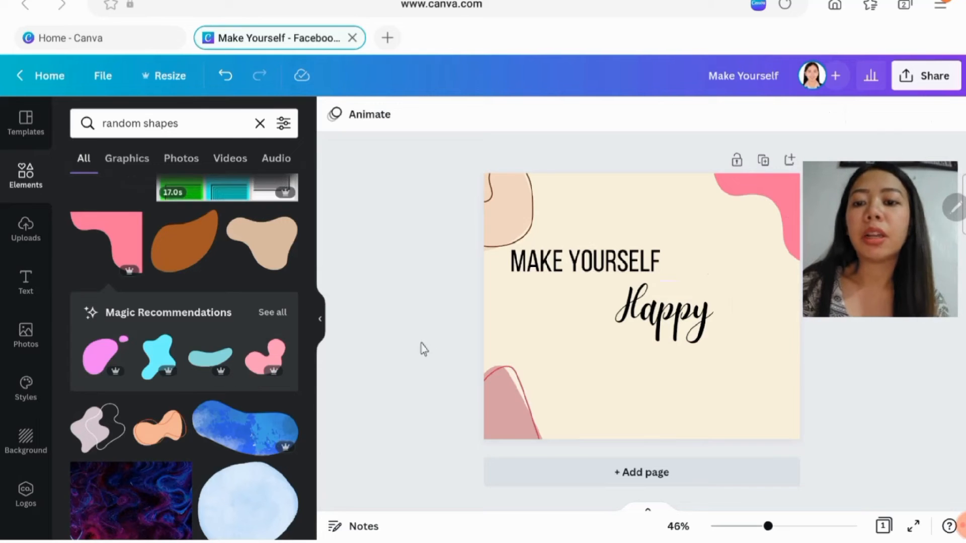
- Look through more random shapes and change the elements search to "random lines"
scroll(196, 424, "down", 3)
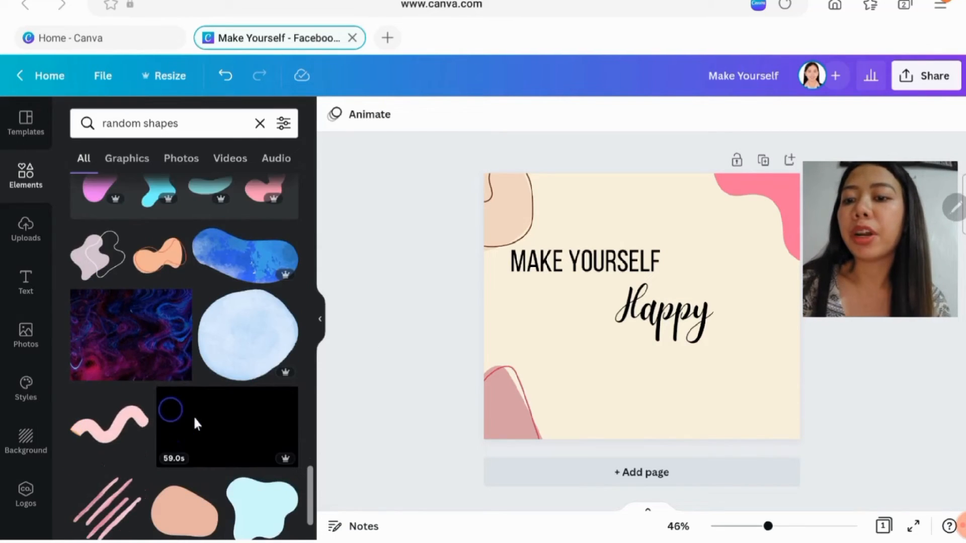
scroll(195, 424, "down", 5)
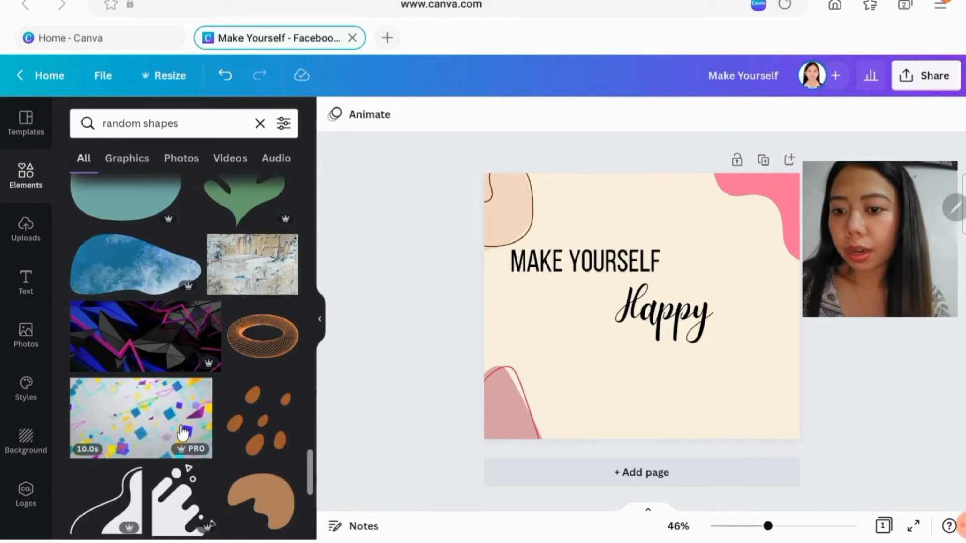
scroll(182, 432, "down", 4)
scroll(203, 359, "down", 1)
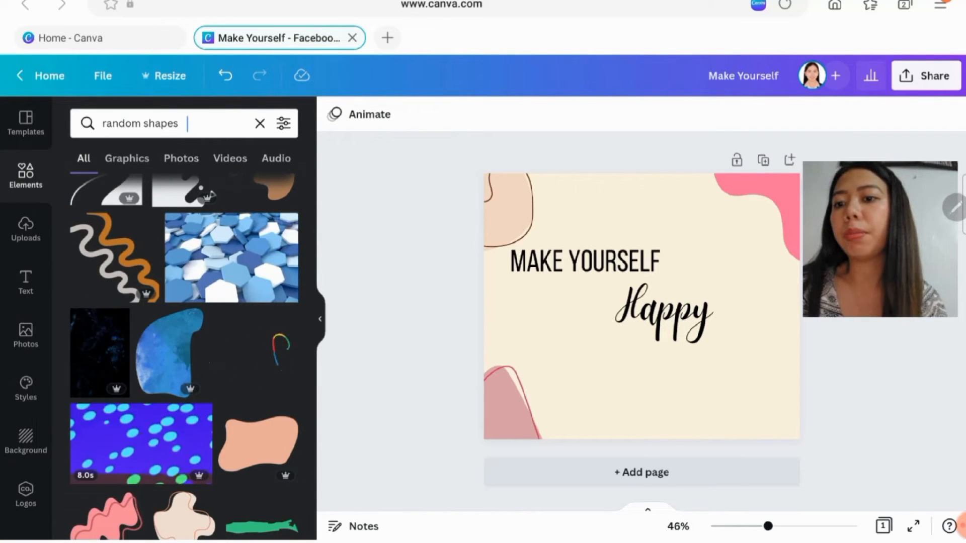
left_click_drag(187, 124, 152, 121)
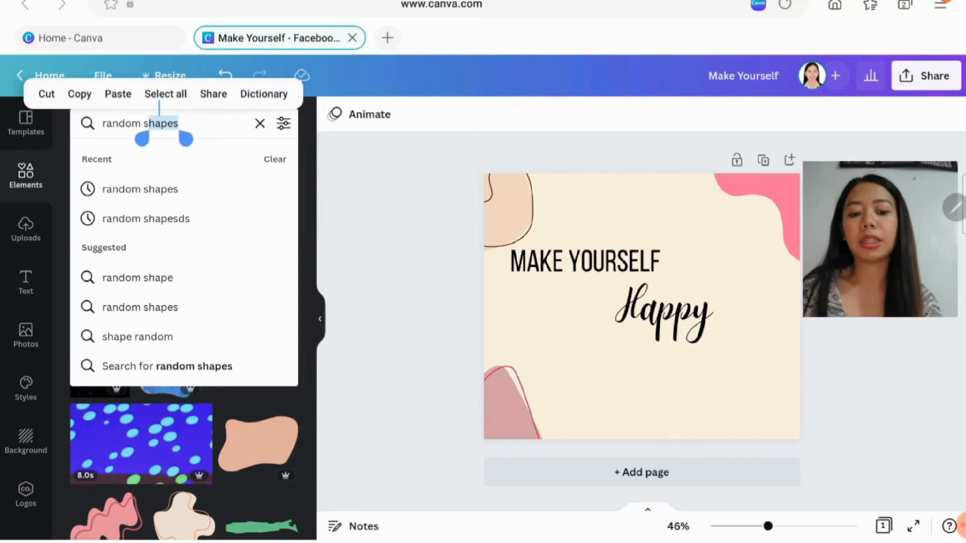
key("BackSpace")
key("BackSpace")
type("lines")
key("Return")
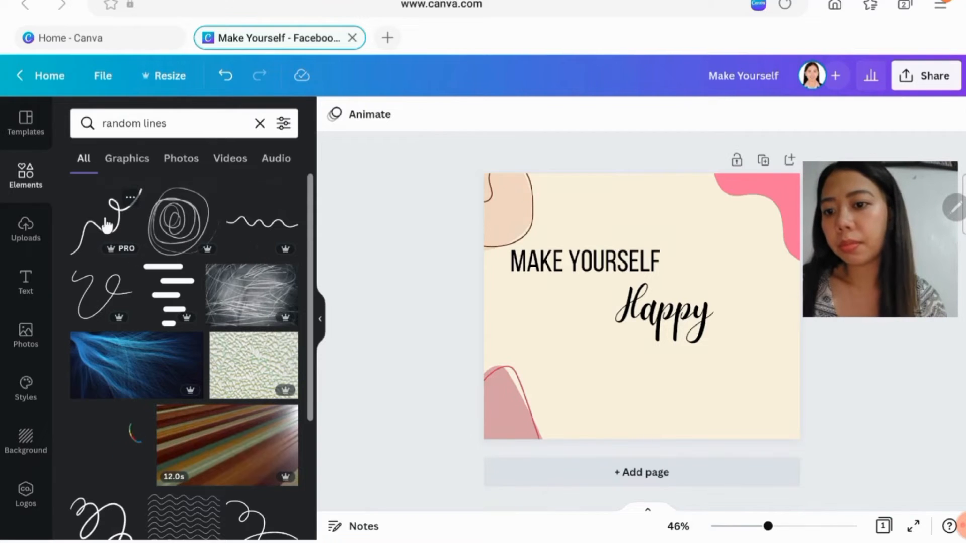
- Add the looping scribble line, rotate it, and place it over the page's lower-right corner, partly off the edge
scroll(186, 442, "down", 3)
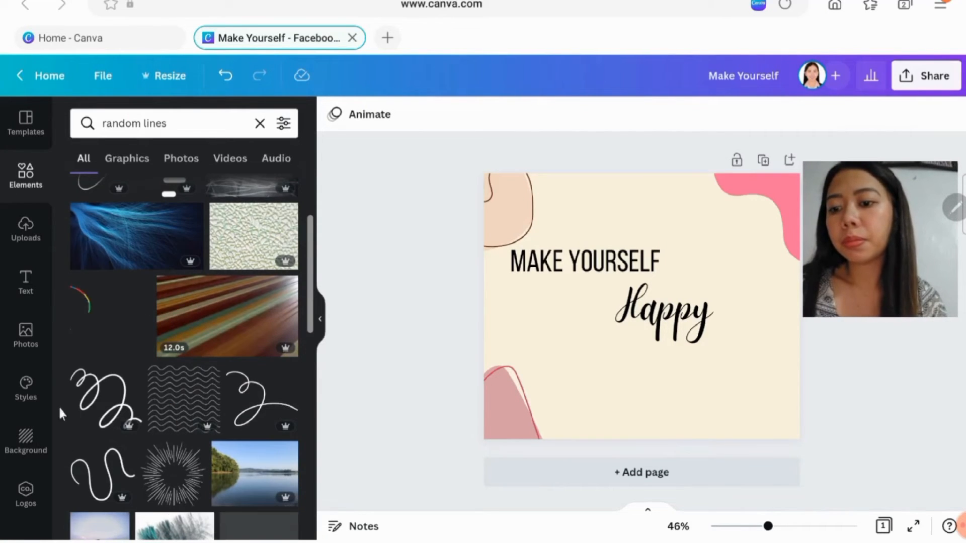
left_click(96, 390)
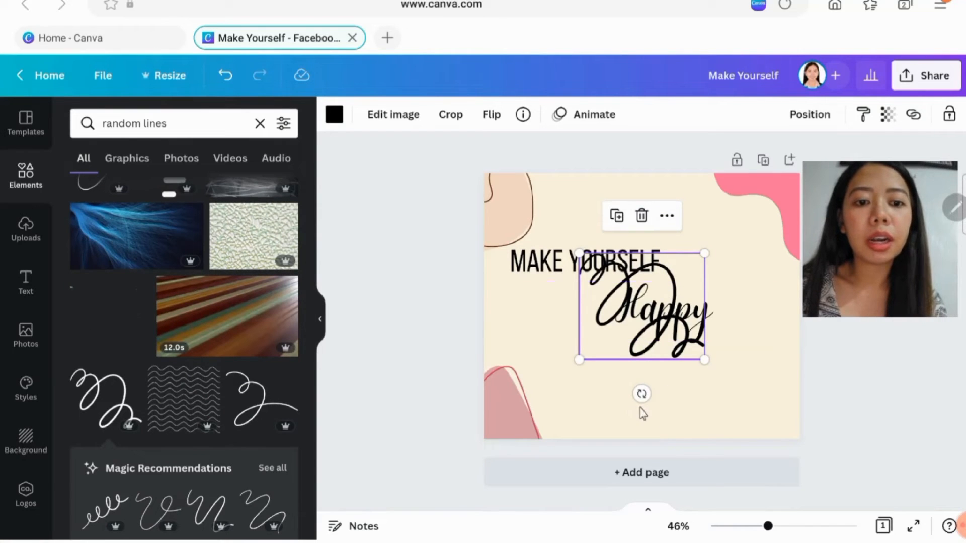
mouse_move(641, 394)
left_mouse_down()
mouse_move(563, 282)
mouse_move(535, 352)
mouse_move(701, 371)
left_mouse_up()
mouse_move(631, 362)
left_mouse_down()
mouse_move(629, 320)
mouse_move(657, 405)
mouse_move(814, 447)
mouse_move(772, 475)
left_mouse_up()
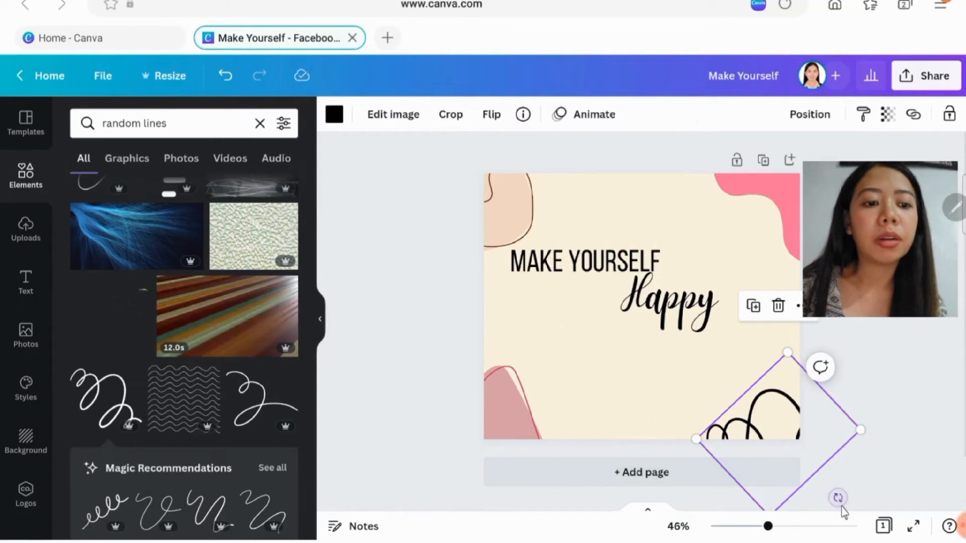
left_click_drag(841, 507, 835, 458)
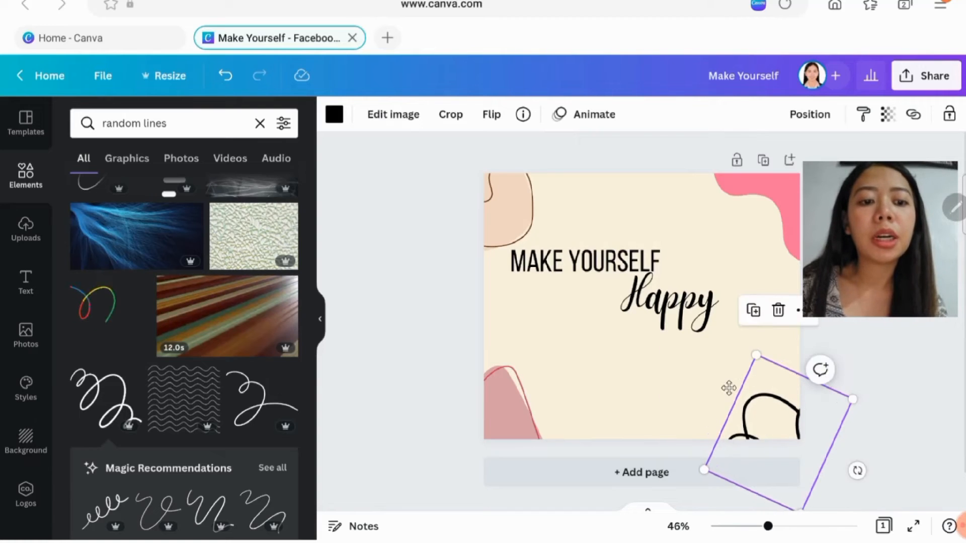
- Recolour the scribble line with the salmon pink of the brand palette and nudge it slightly upward
left_click(527, 222)
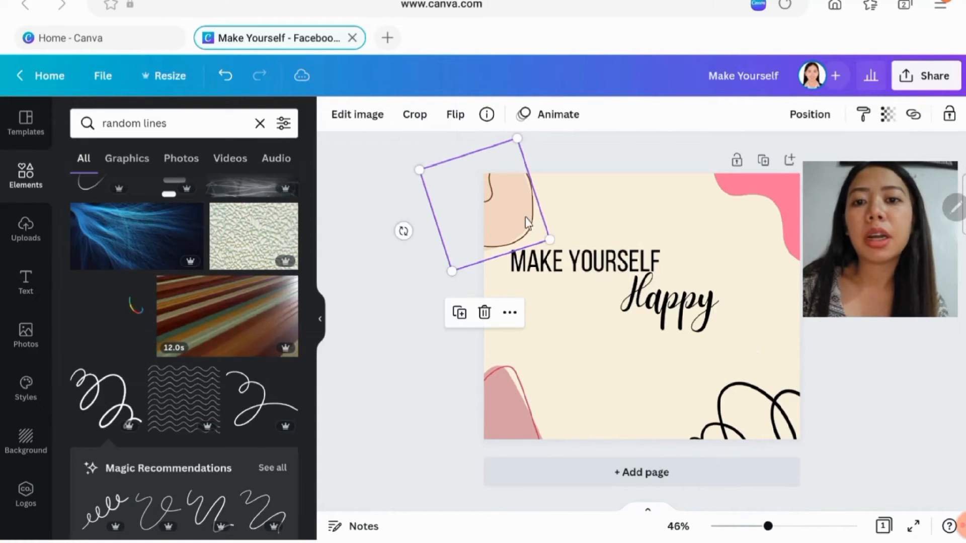
left_click(710, 399)
left_click(334, 115)
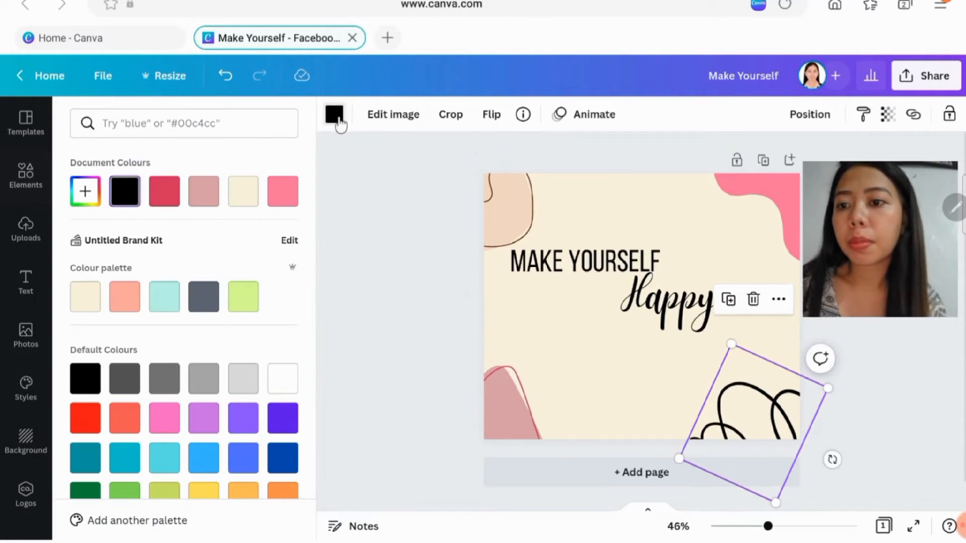
left_click(122, 300)
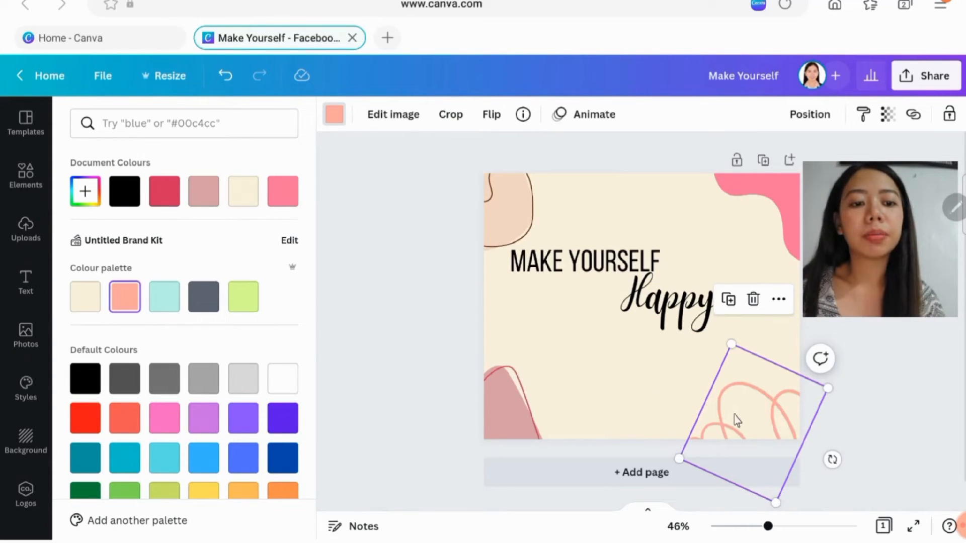
left_click_drag(736, 419, 740, 403)
- Recolour the pink shape in the page's upper-right corner with the custom pale pink #F4CFDA
left_click(785, 187)
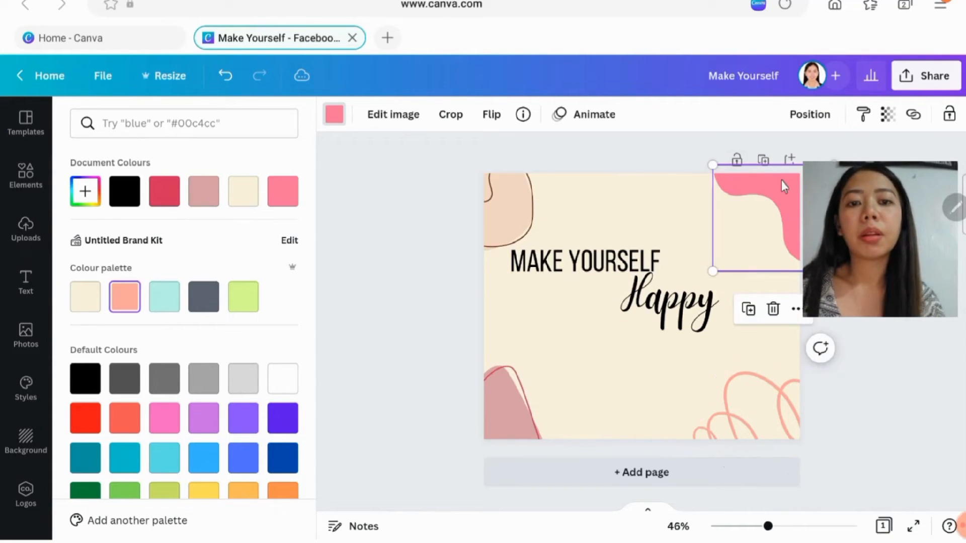
left_click(333, 117)
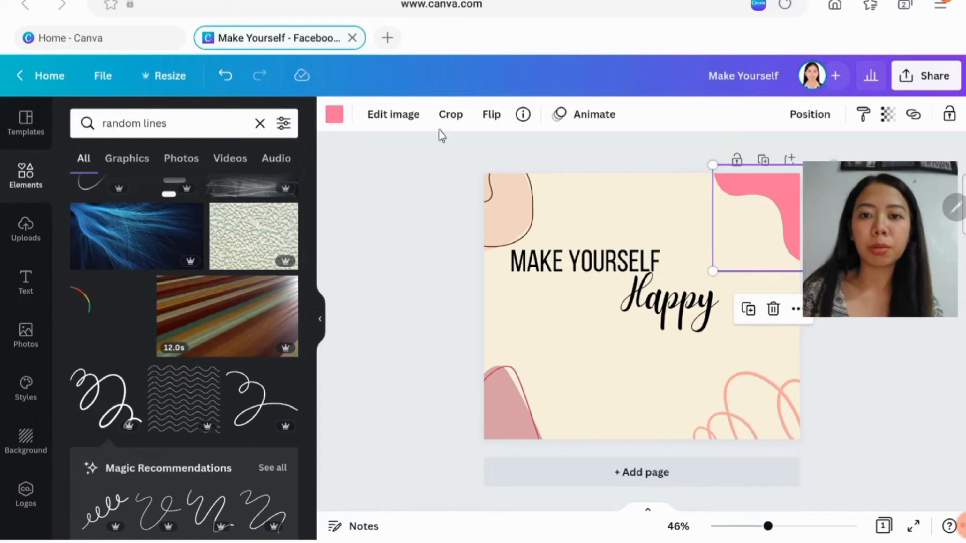
left_click(334, 116)
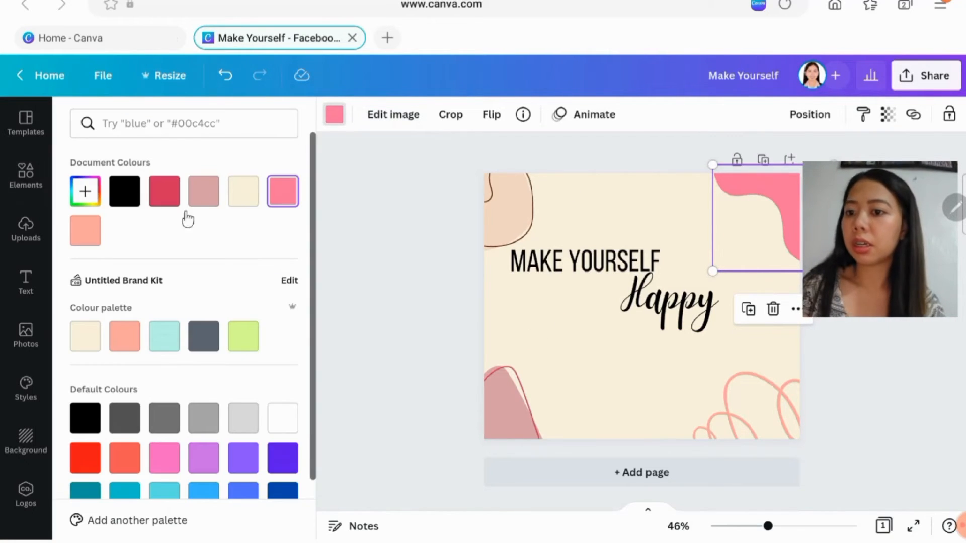
left_click(93, 191)
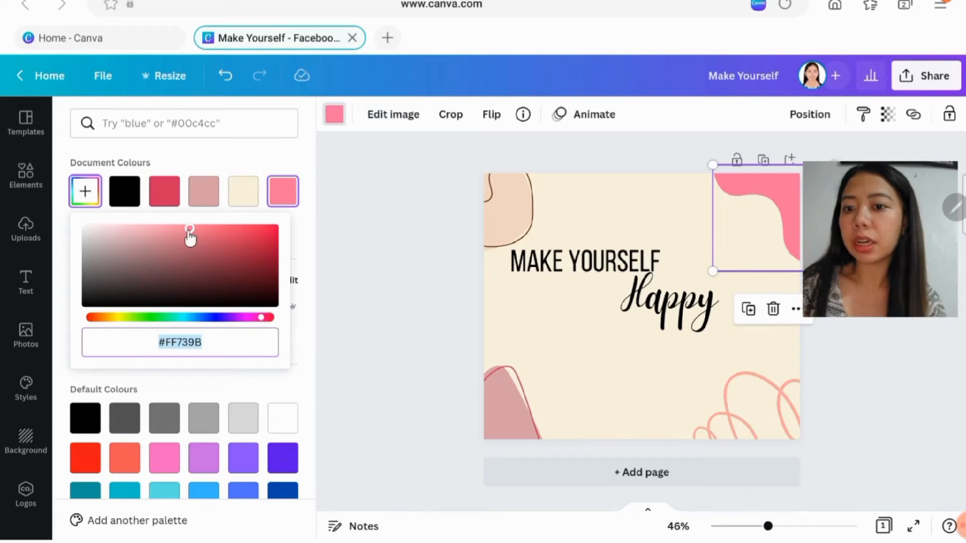
mouse_move(180, 231)
left_mouse_down()
mouse_move(168, 229)
mouse_move(168, 242)
left_mouse_up()
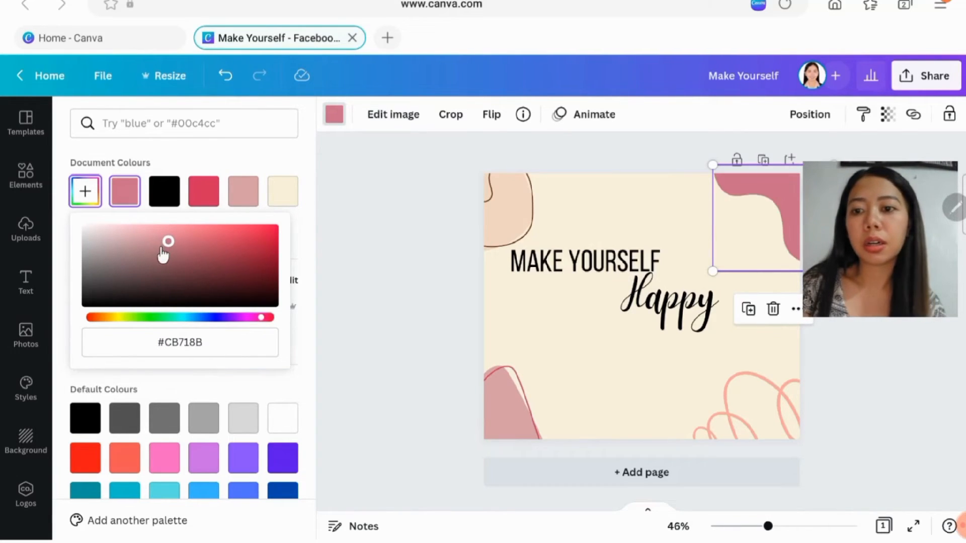
left_click_drag(168, 242, 129, 229)
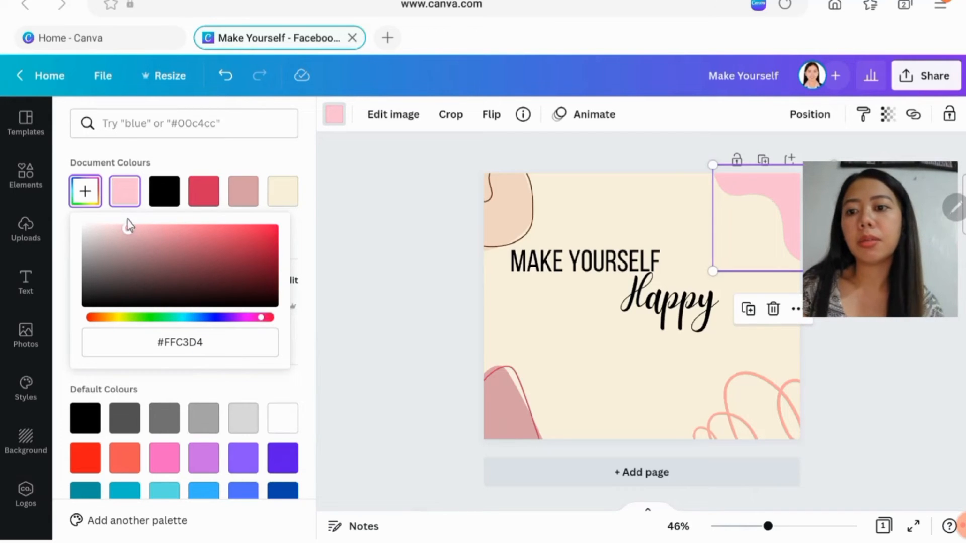
left_click_drag(127, 229, 113, 230)
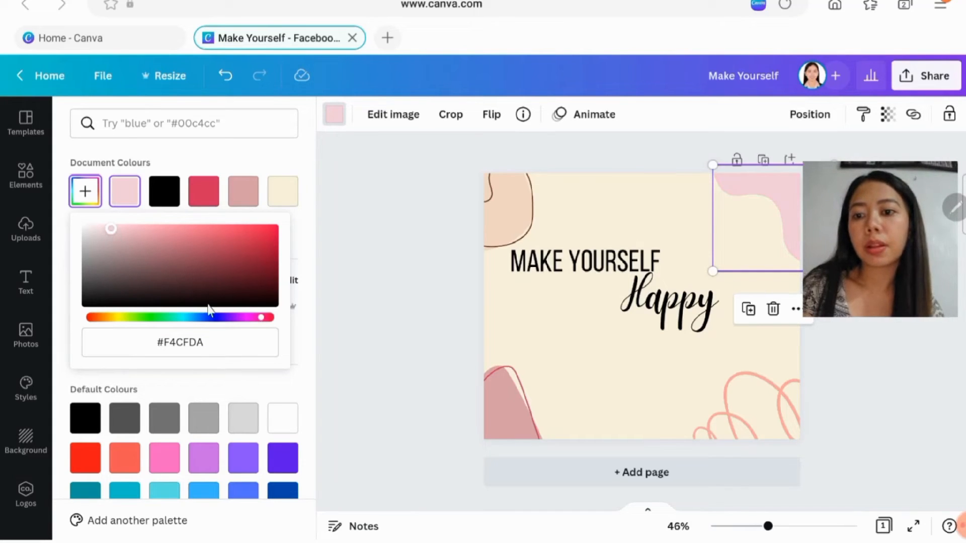
- Set the upper-right corner shape's colour to #EDD3DA and move the "Happy" heading slightly down and to the right
left_click_drag(116, 233, 104, 232)
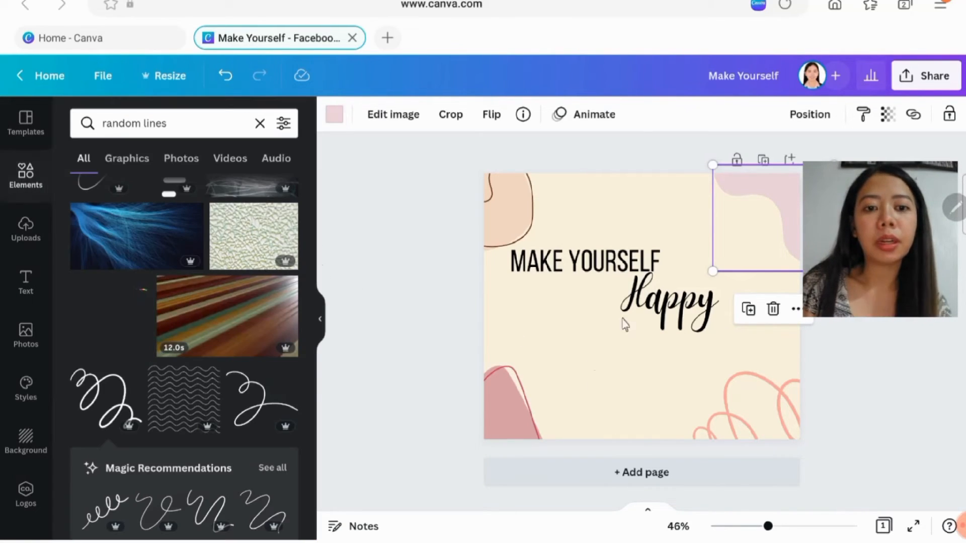
left_click_drag(625, 324, 631, 335)
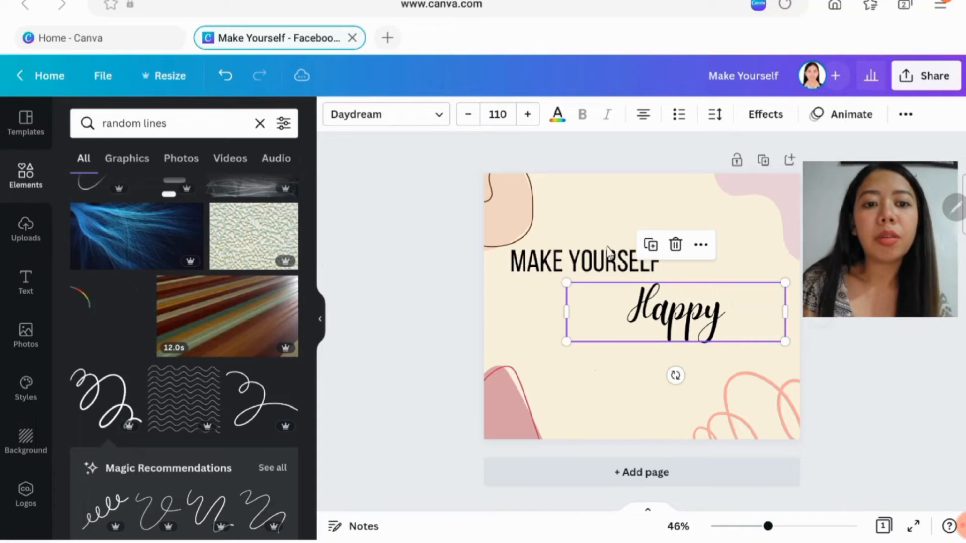
left_click(573, 498)
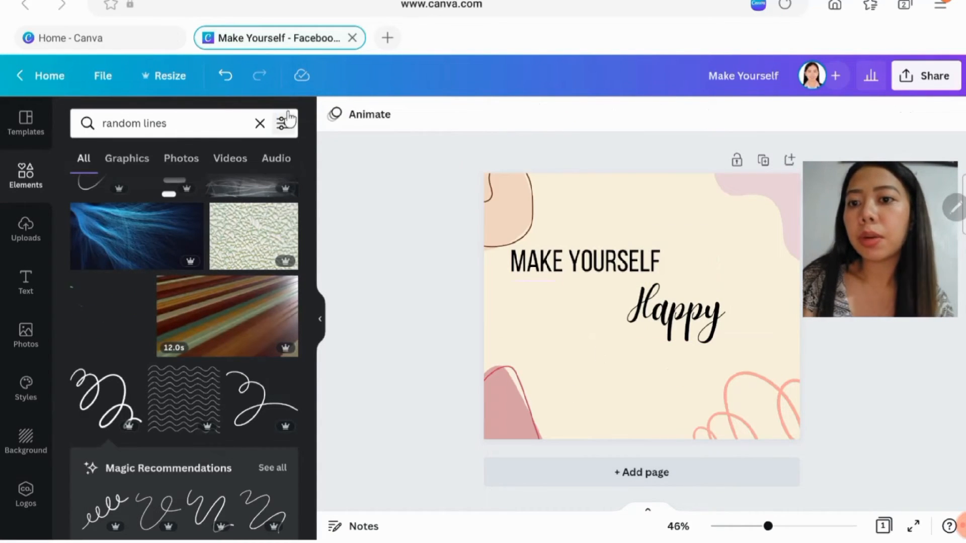
- Search the elements for "highlight text", add the white brush-stroke underline, and place it beneath the "Happy" heading
left_click(260, 123)
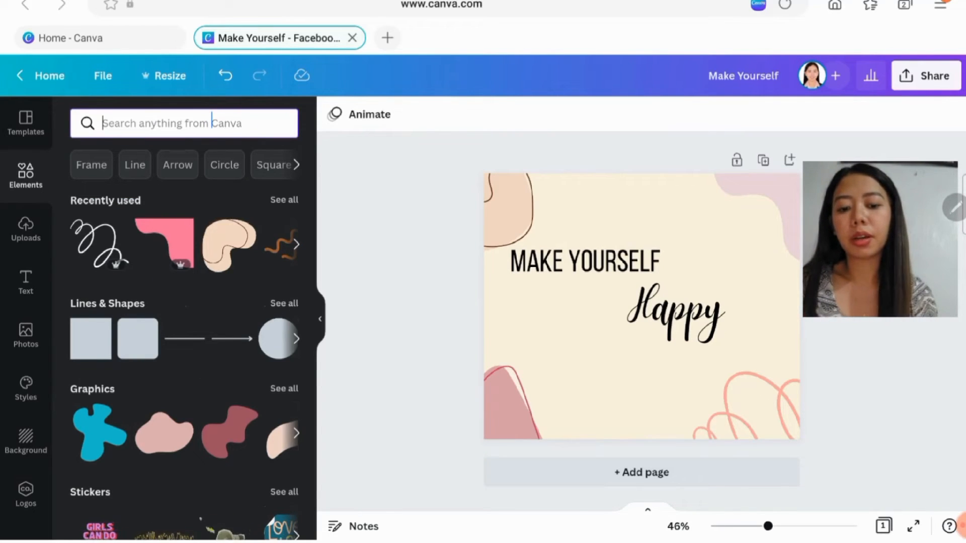
type("high")
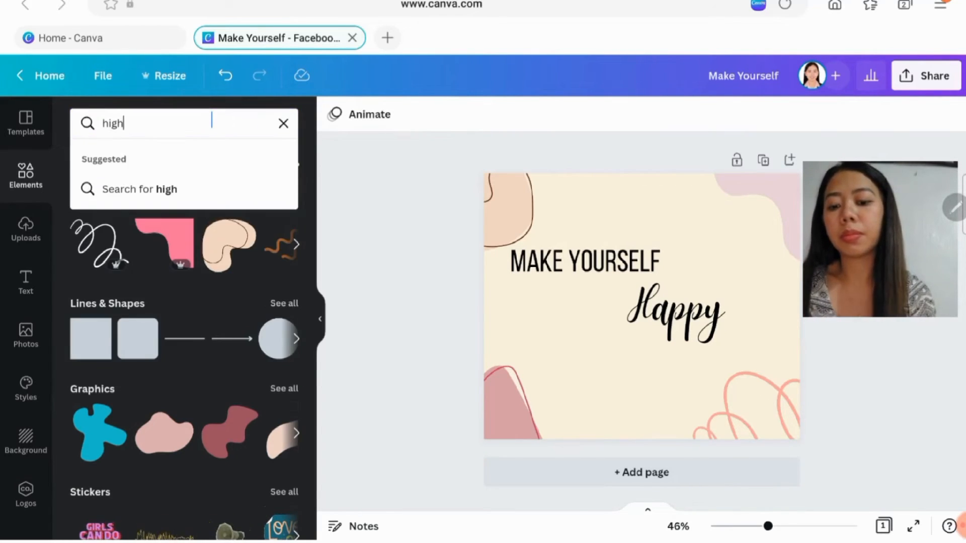
type("light ")
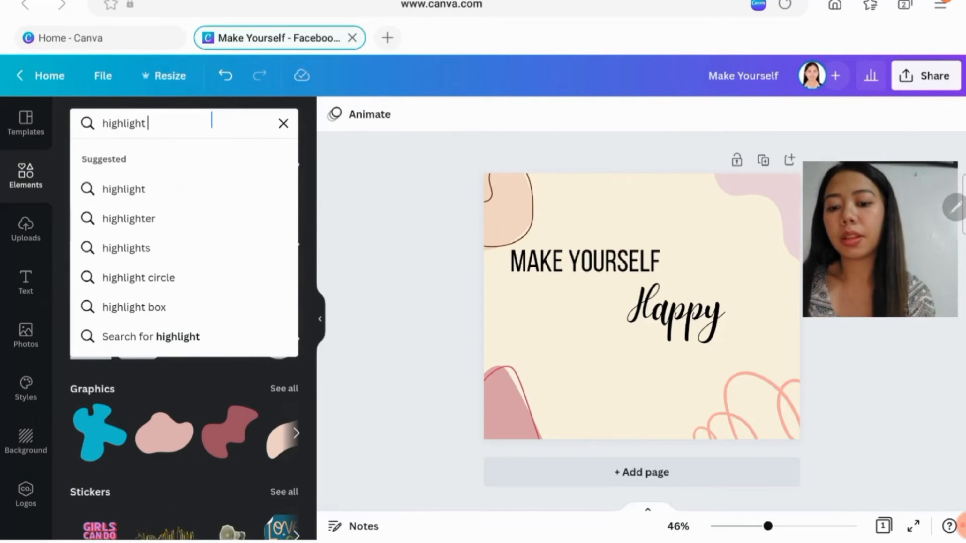
type("text")
key("Return")
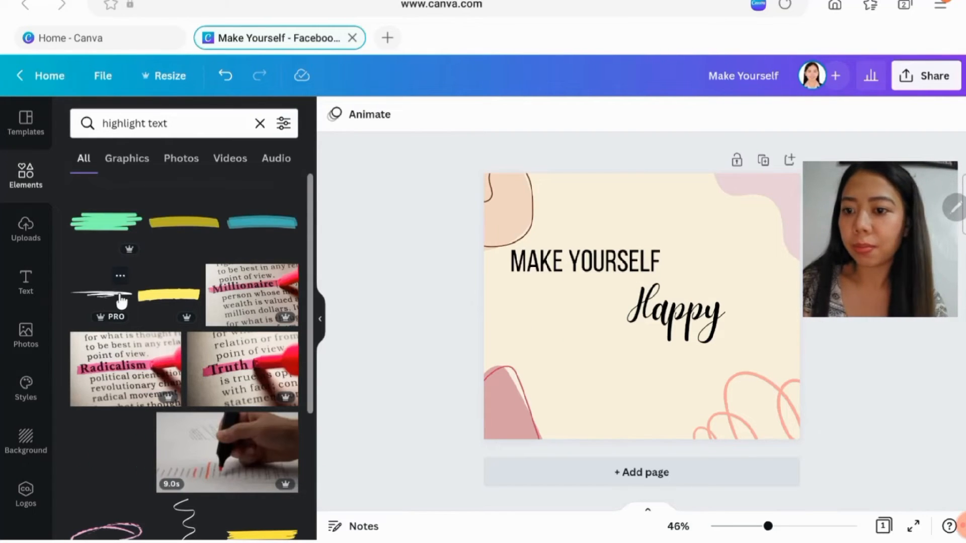
left_click(95, 311)
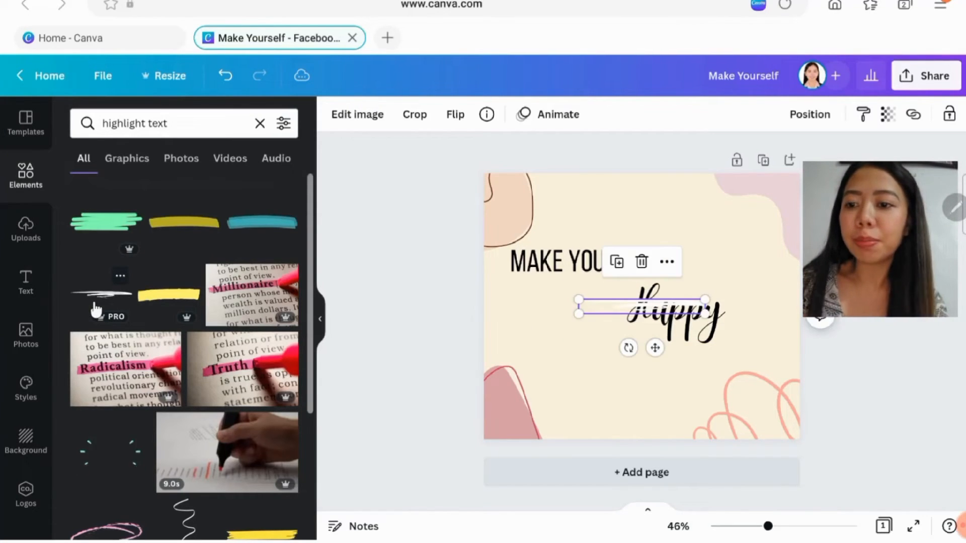
mouse_move(635, 302)
left_mouse_down()
mouse_move(653, 356)
mouse_move(670, 344)
left_mouse_up()
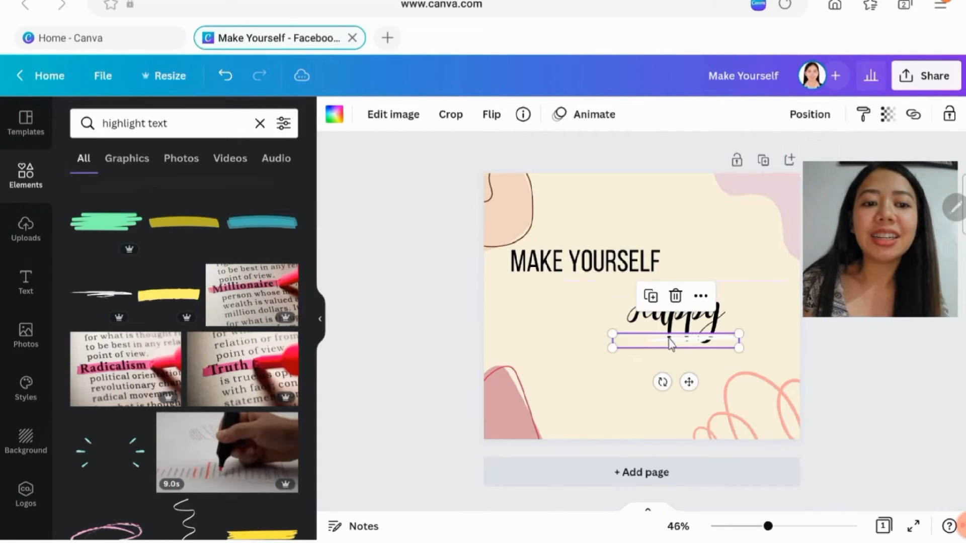
- Recolour the brush-stroke underline with the dusty pink from the document colours
left_click(329, 114)
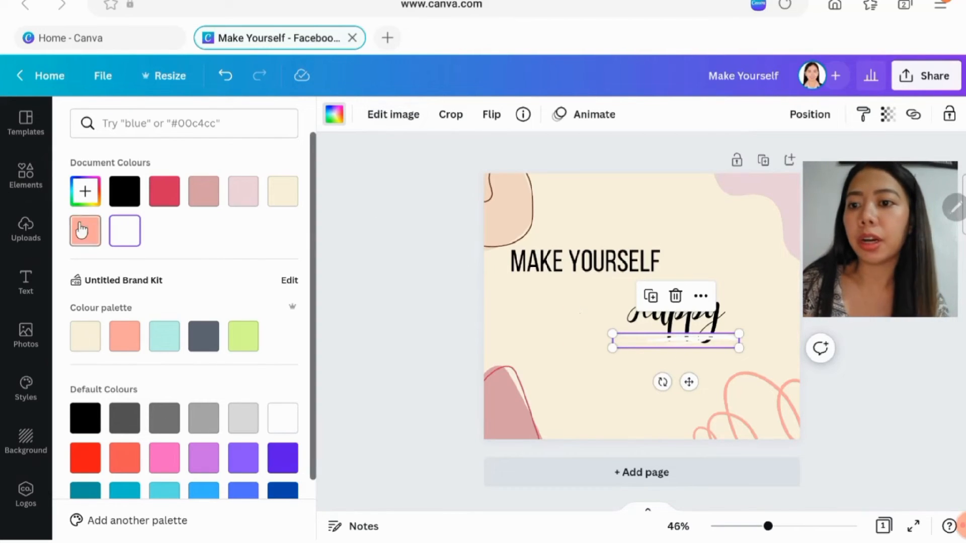
left_click(85, 194)
left_click(87, 264)
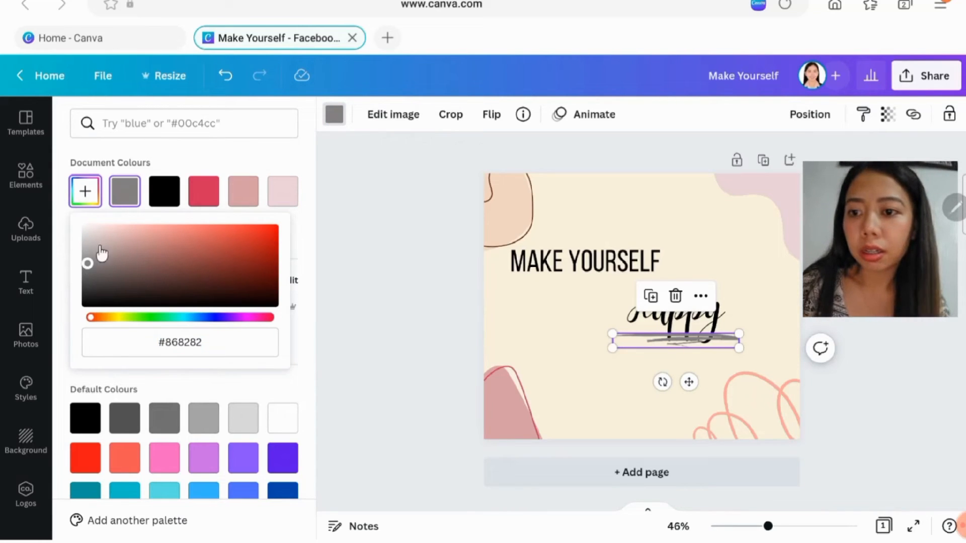
left_click(248, 201)
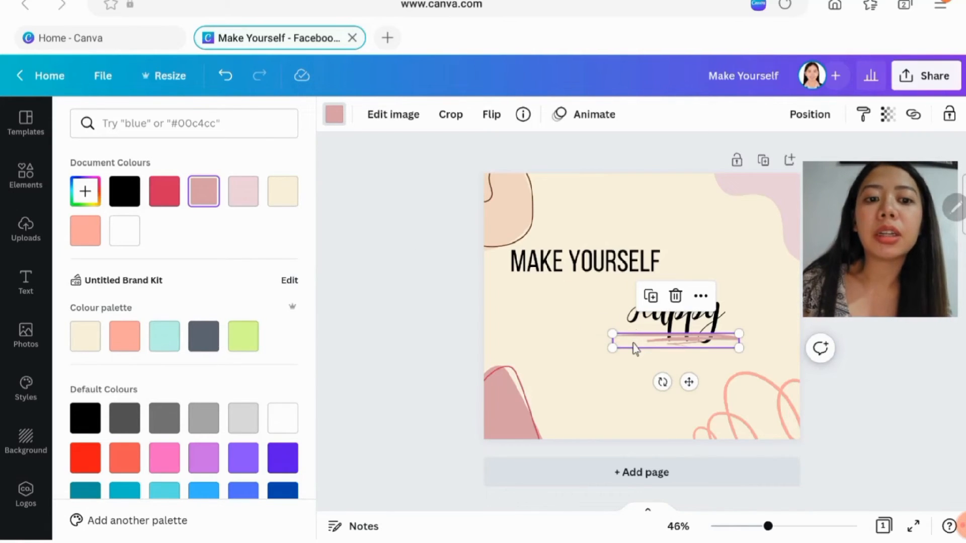
- Send the dusty pink underline to the back so it lies behind the "Happy" heading
left_click(701, 296)
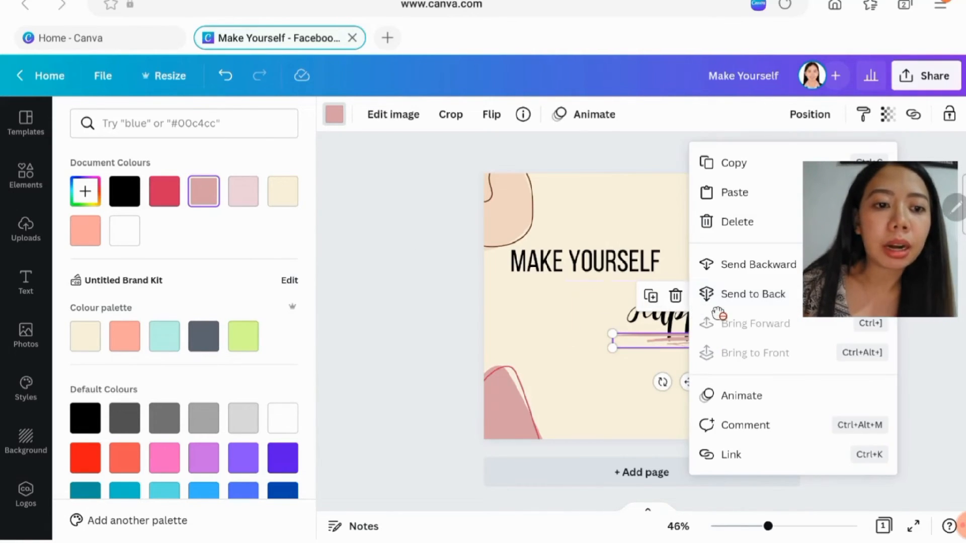
left_click(719, 302)
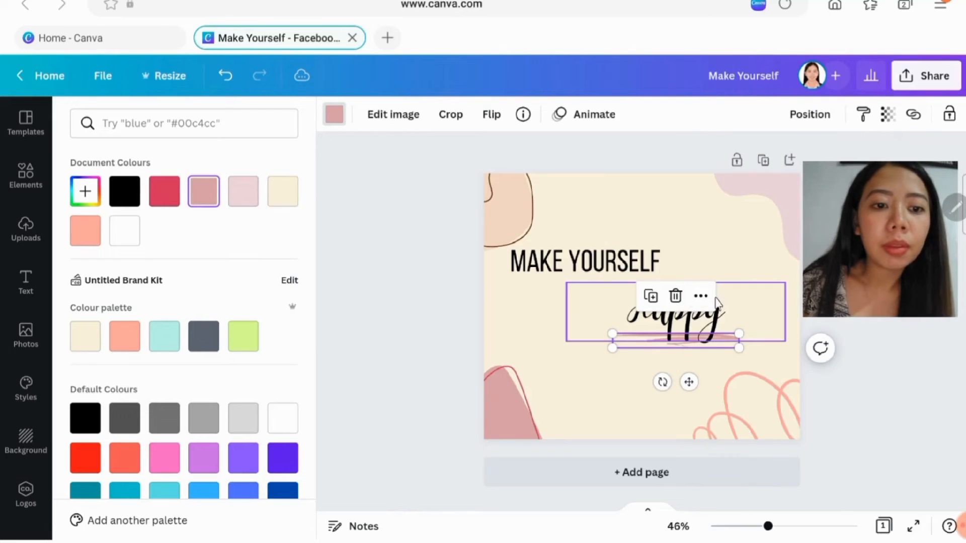
left_click(723, 340)
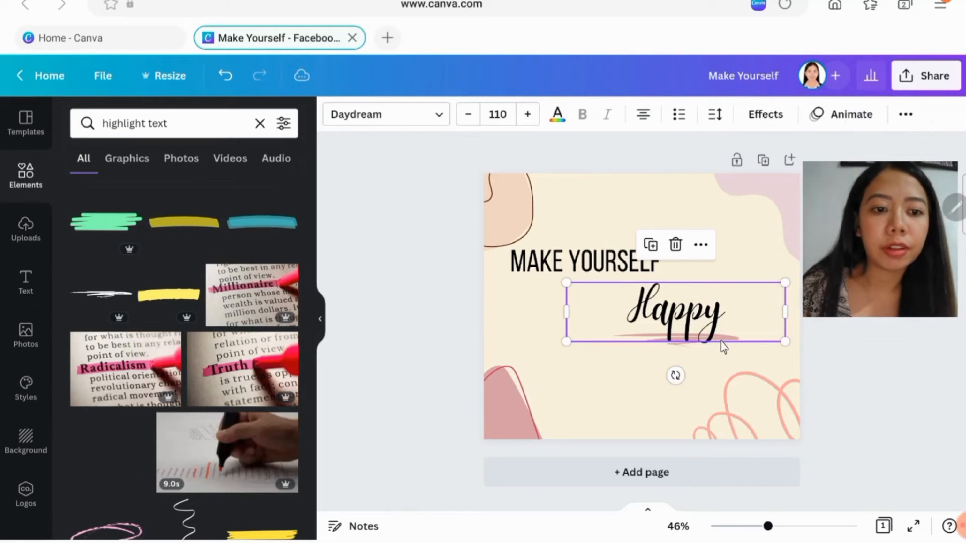
left_click(648, 357)
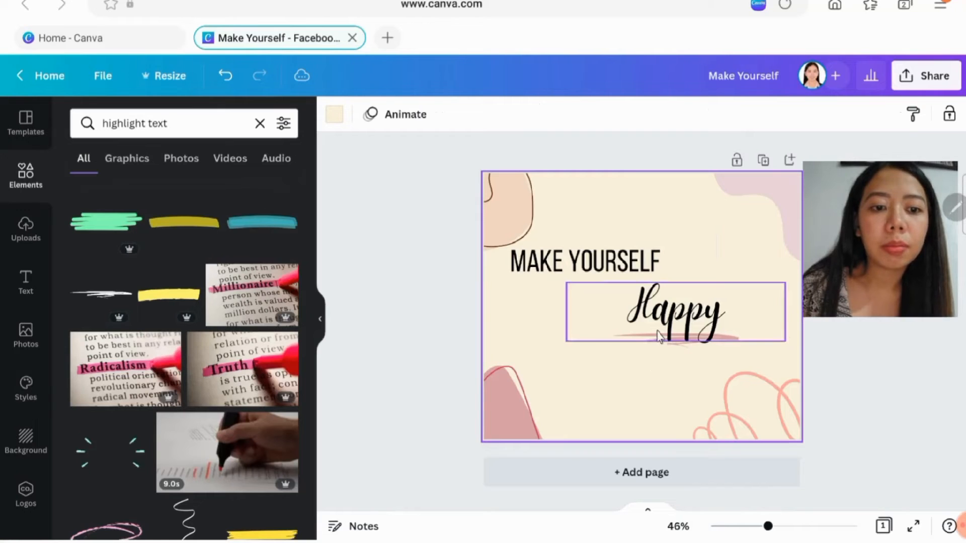
- Bring the underline forward one level and shift it slightly up and to the right under "Happy"
left_click(659, 336)
left_click(675, 358)
left_click(677, 349)
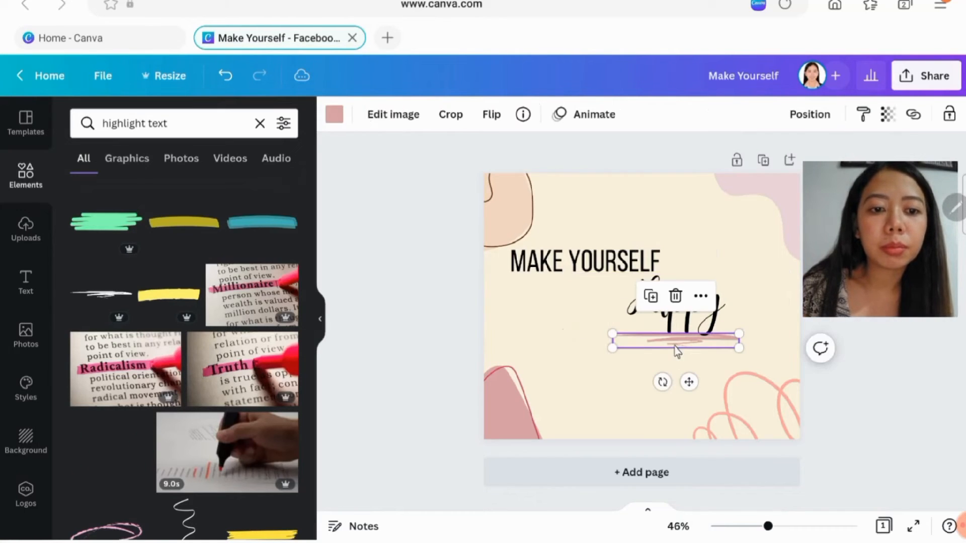
left_click(700, 296)
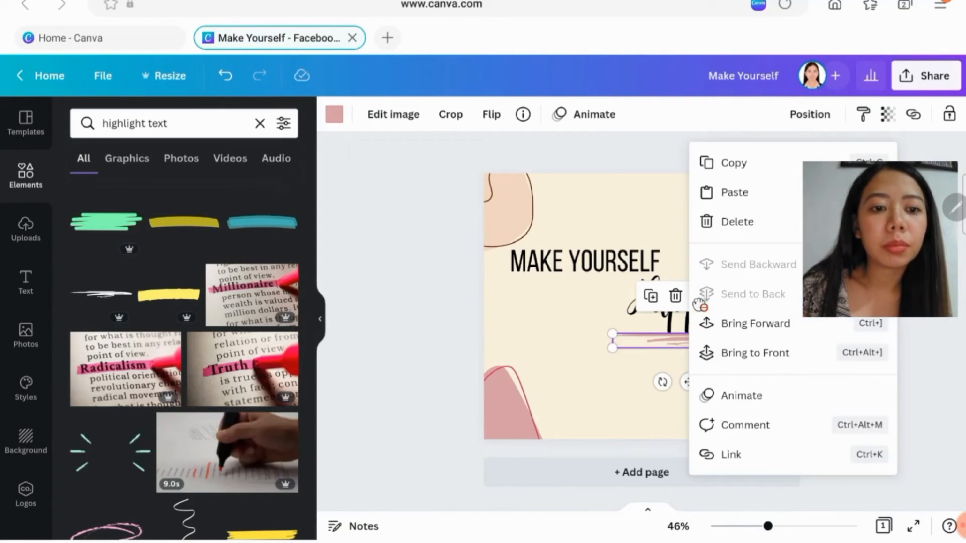
left_click(723, 325)
left_click_drag(696, 343, 709, 336)
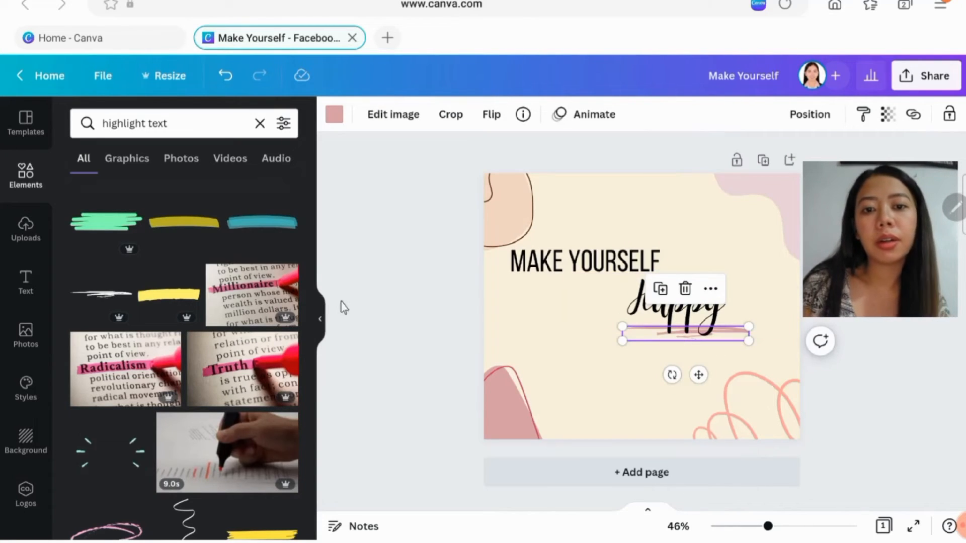
left_click(417, 312)
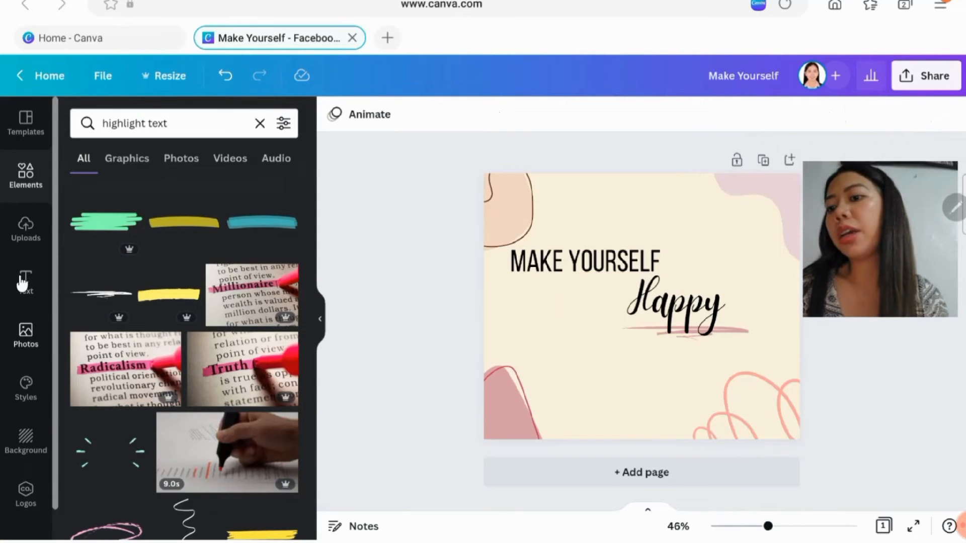
- Find the round hourglass logo among the uploaded images and add it to the page
left_click(11, 246)
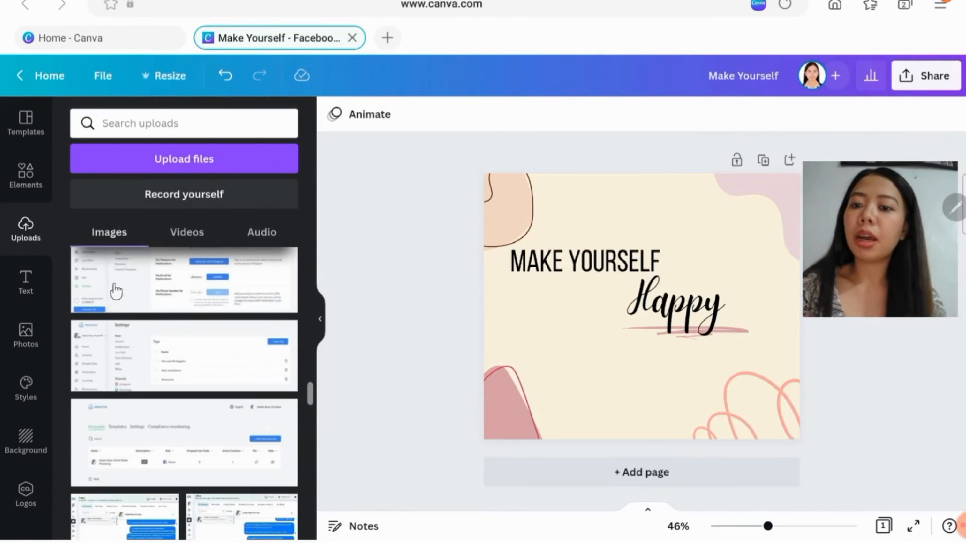
scroll(113, 317, "down", 5)
scroll(116, 320, "down", 5)
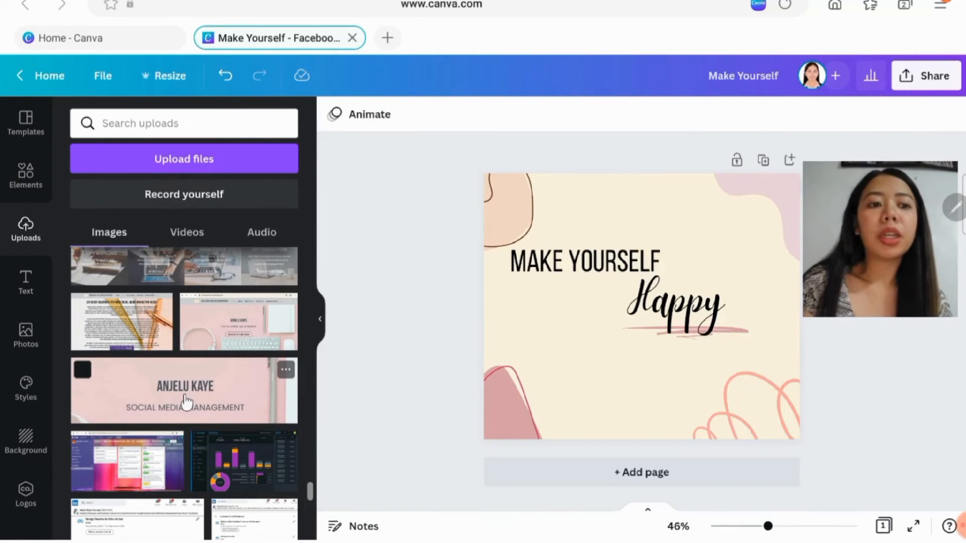
scroll(185, 402, "down", 1)
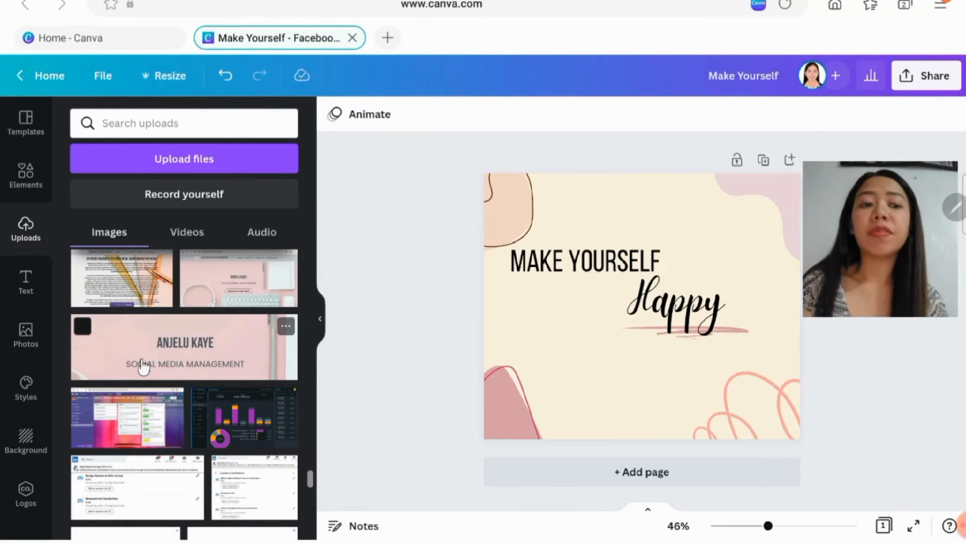
scroll(143, 368, "down", 10)
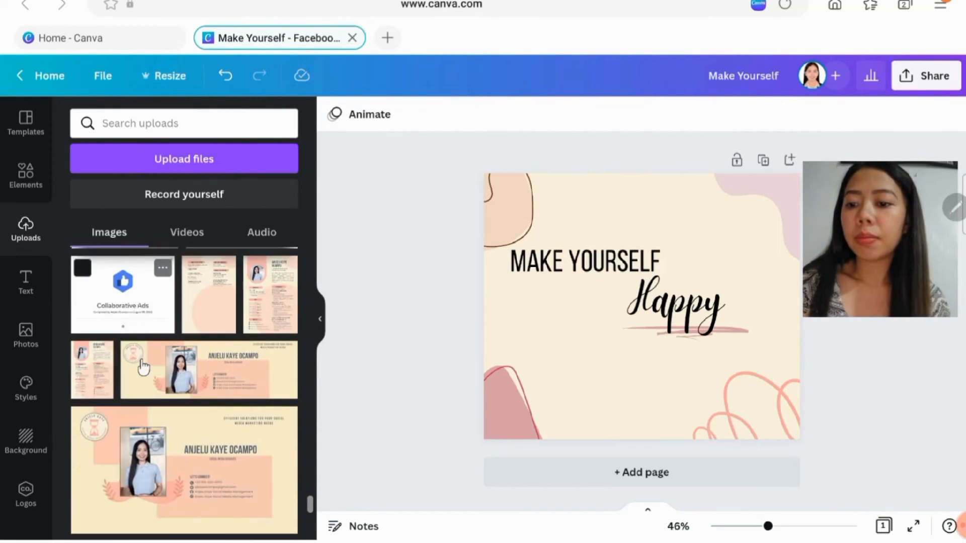
scroll(221, 417, "down", 3)
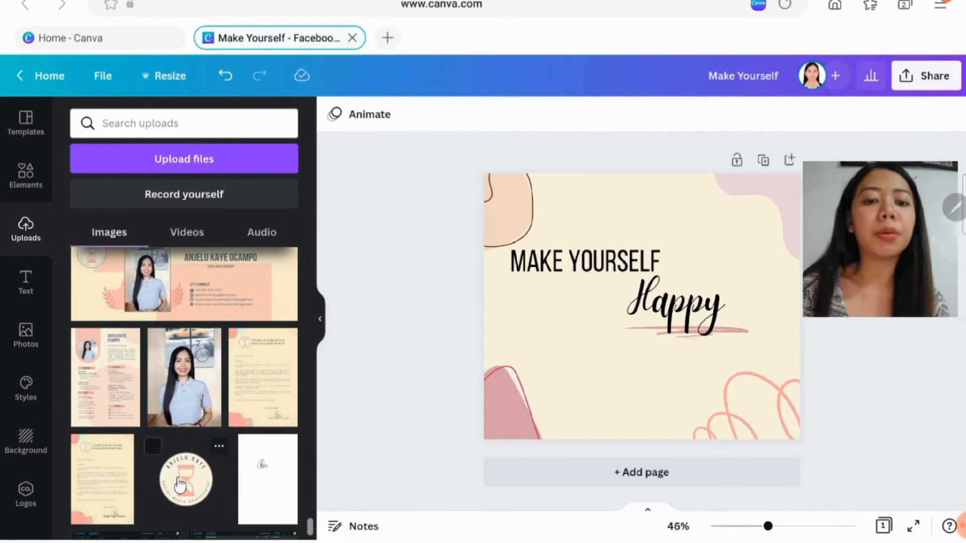
left_click(180, 486)
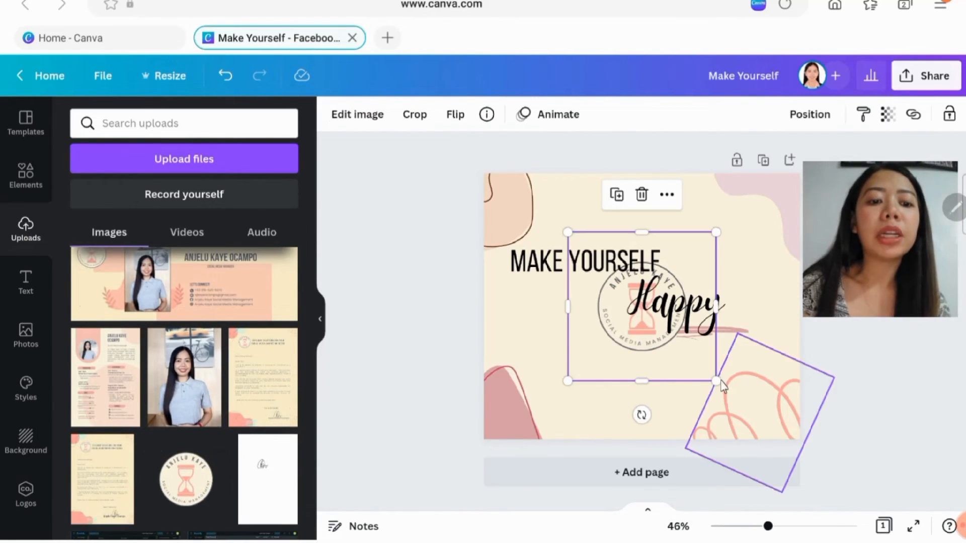
- Shrink the hourglass logo, place it over the shape in the page's lower-left corner, and spread the two headings further apart
left_click_drag(716, 381, 617, 244)
left_click_drag(608, 283, 545, 381)
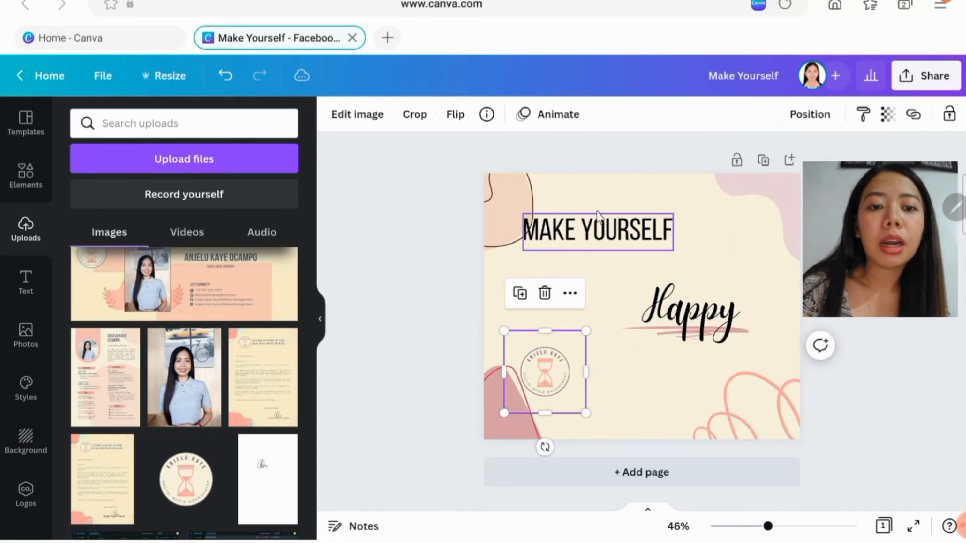
left_click_drag(600, 229, 580, 259)
left_click_drag(551, 387, 536, 402)
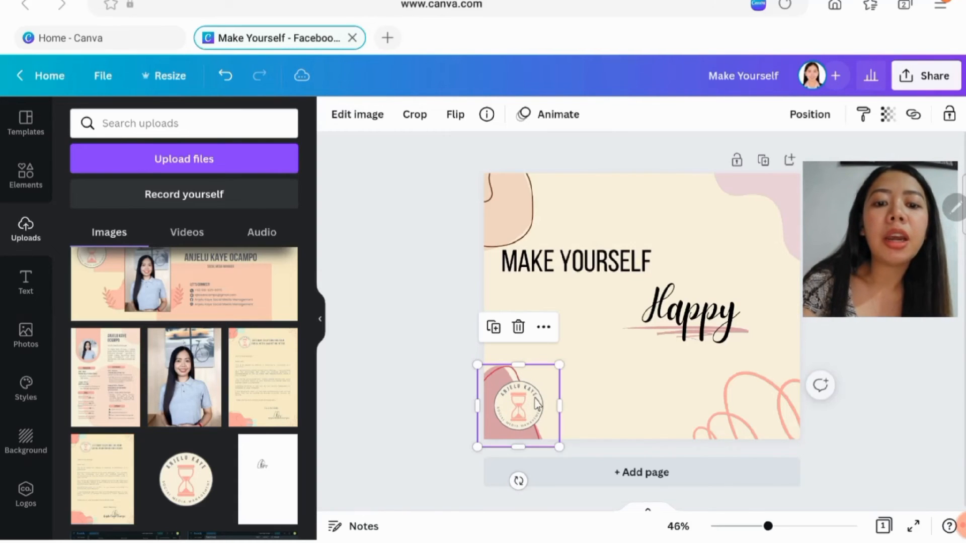
left_click(518, 301)
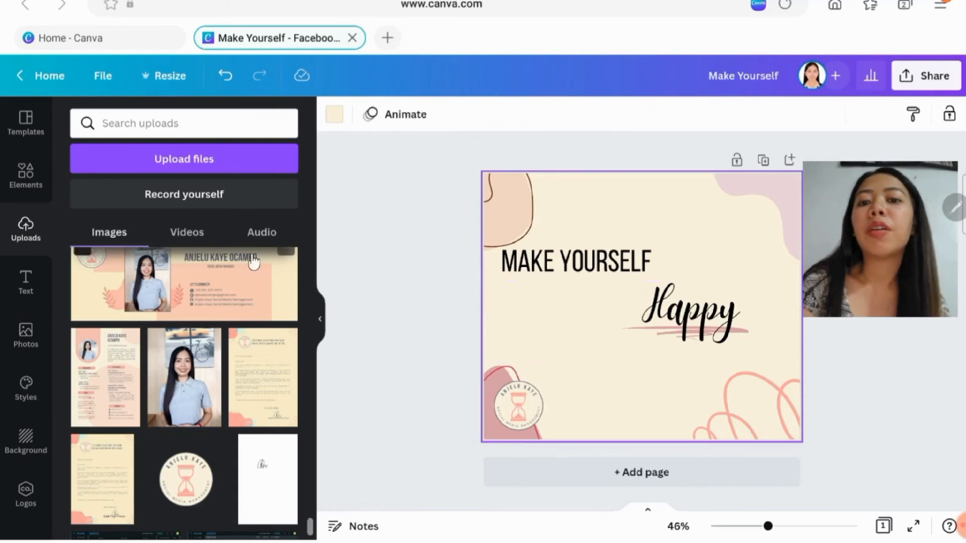
- Browse the Facebook Post templates for comparable layouts and design ideas
left_click(21, 112)
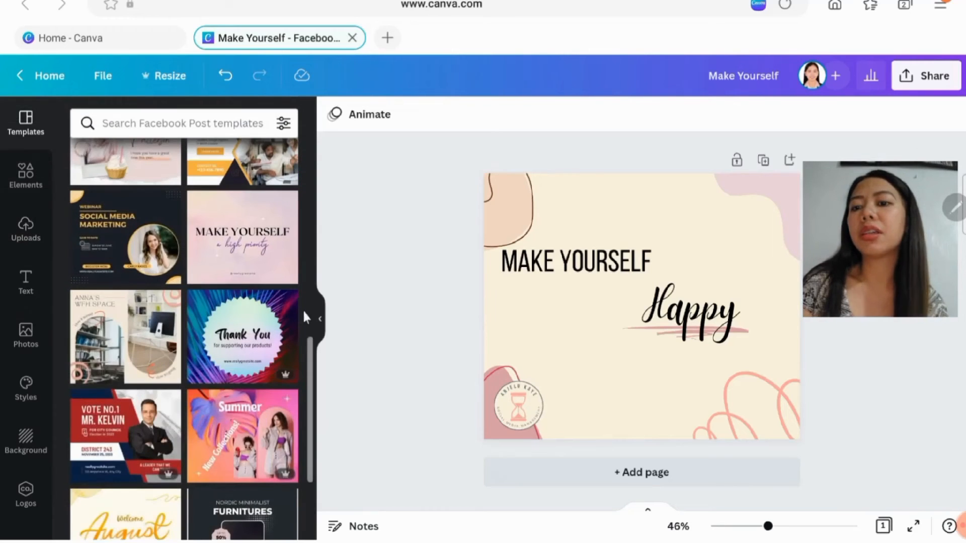
scroll(204, 321, "down", 10)
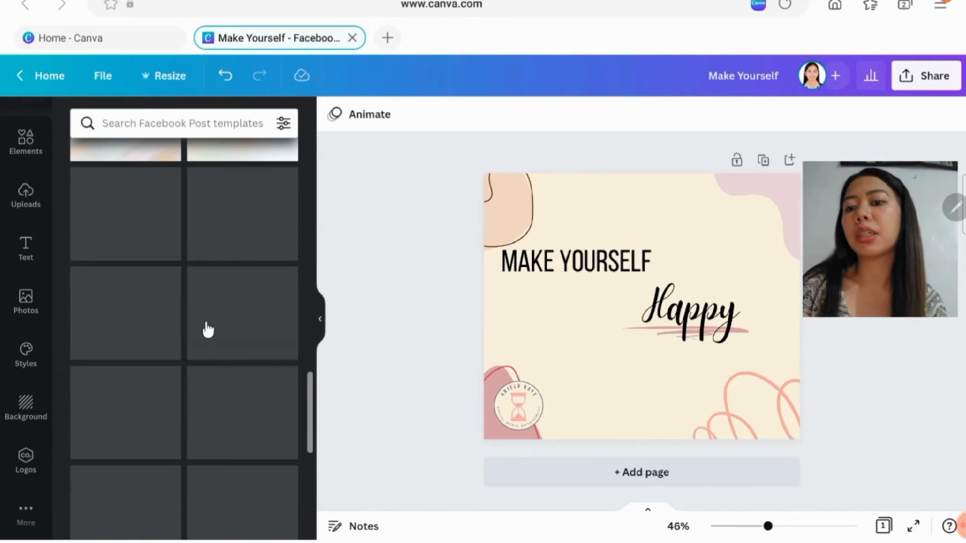
scroll(208, 324, "down", 4)
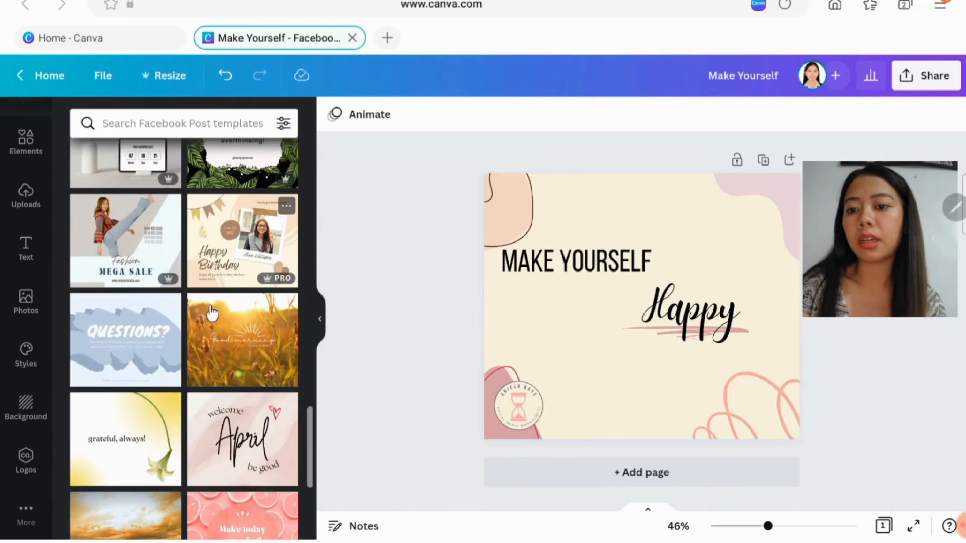
scroll(213, 313, "up", 6)
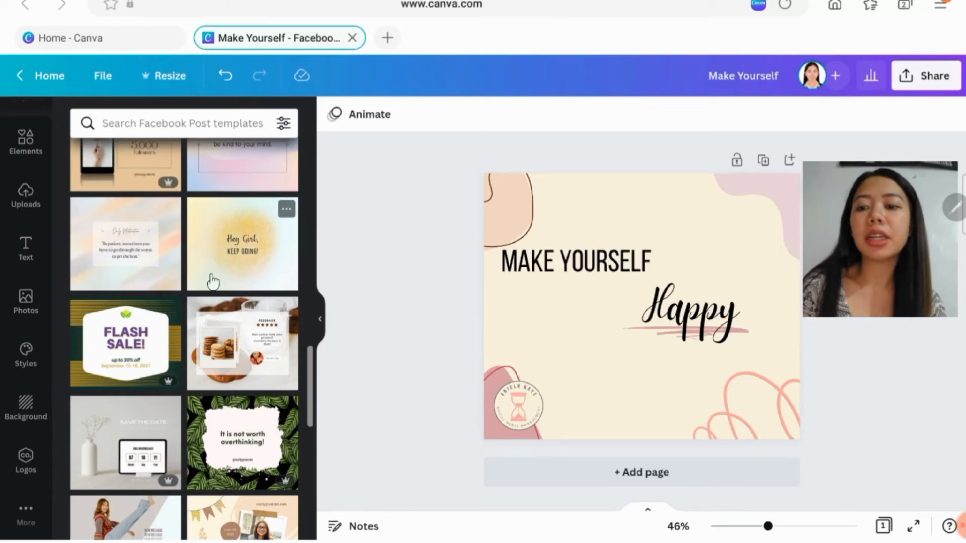
scroll(213, 281, "down", 4)
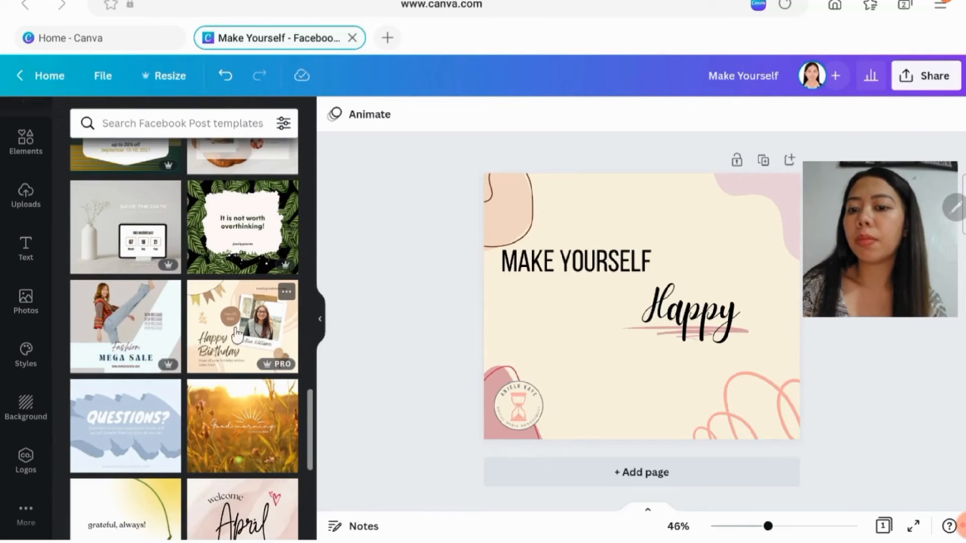
left_click(656, 322)
left_click(397, 379)
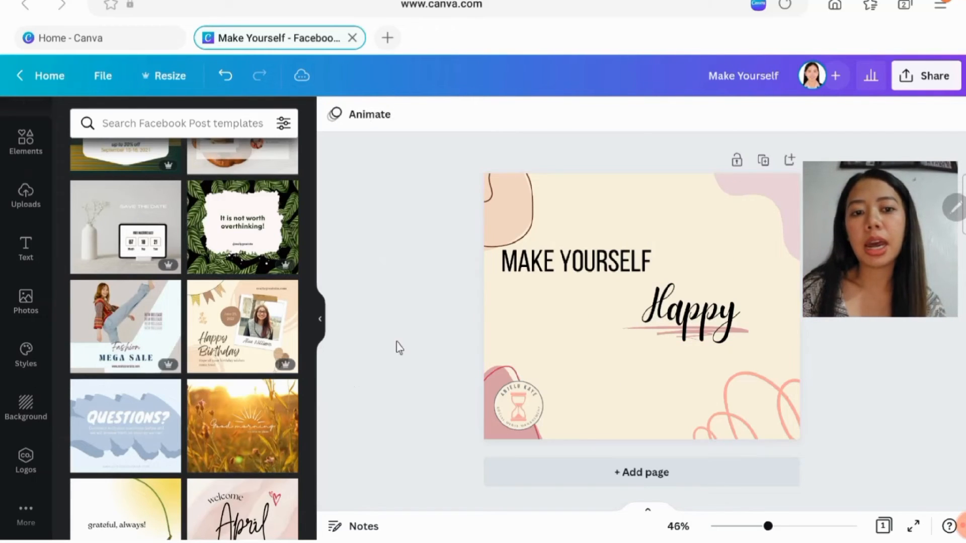
- Enlarge the "Happy" heading slightly to font size 112
left_click(699, 304)
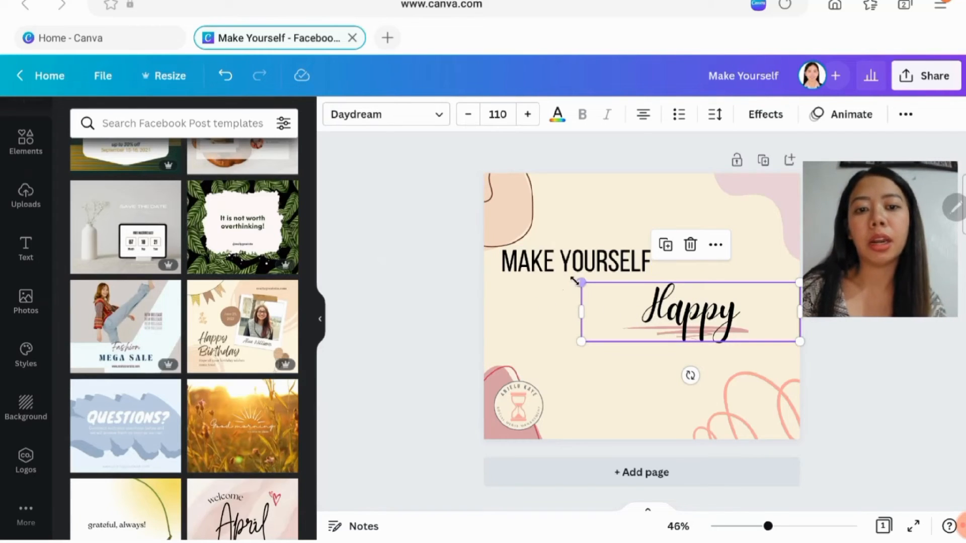
left_click_drag(578, 278, 576, 257)
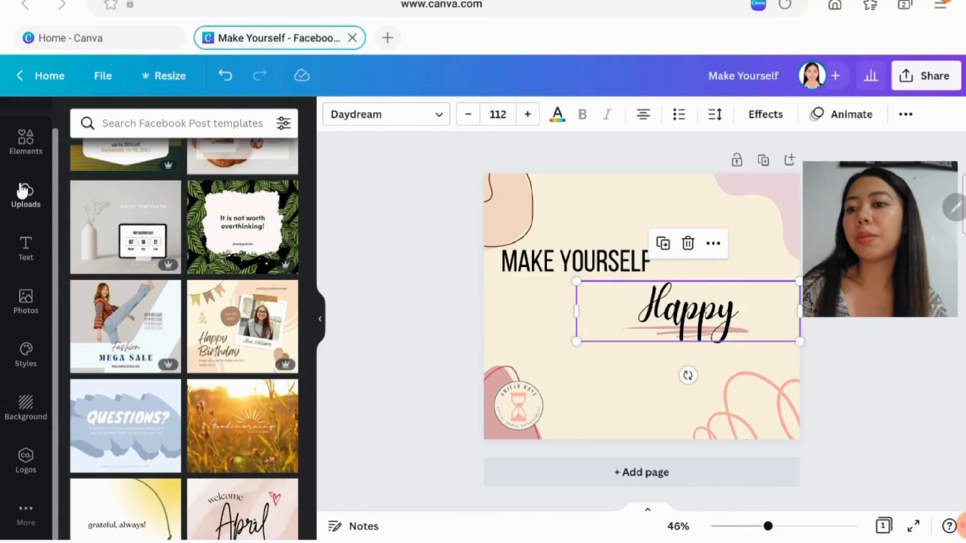
left_click(236, 123)
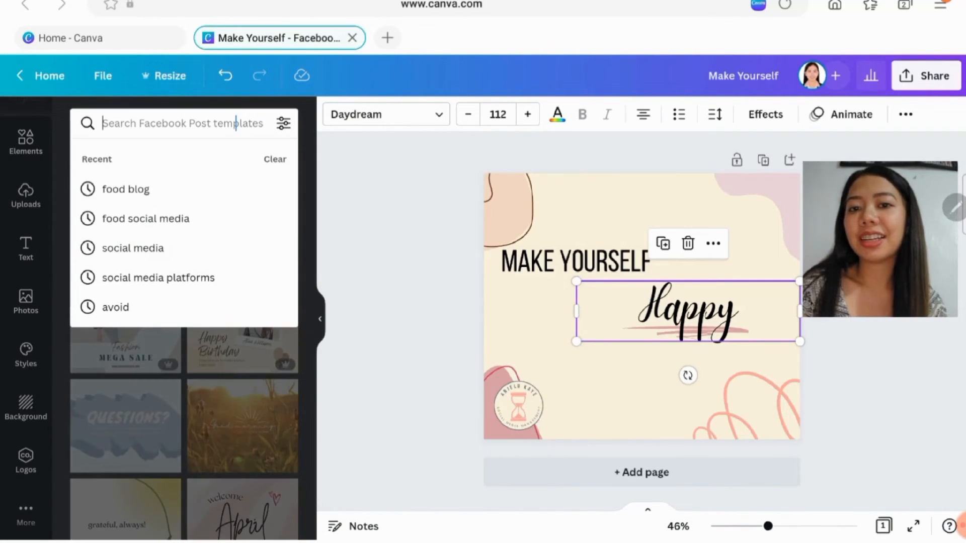
left_click(403, 218)
- Try the custom text colour #DDB4B4 on the "Make Yourself" heading and undo the recolouring
left_click(586, 273)
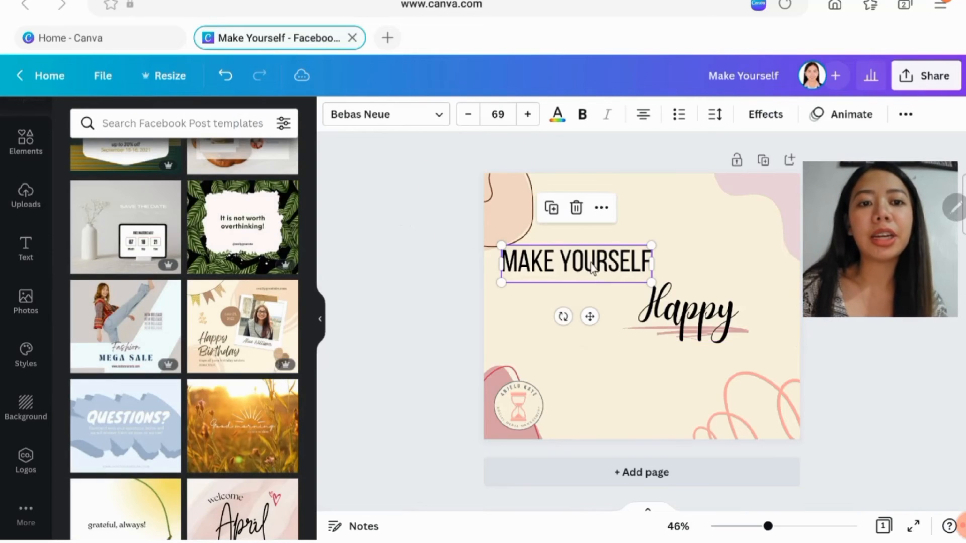
left_click(704, 311)
left_click(574, 270)
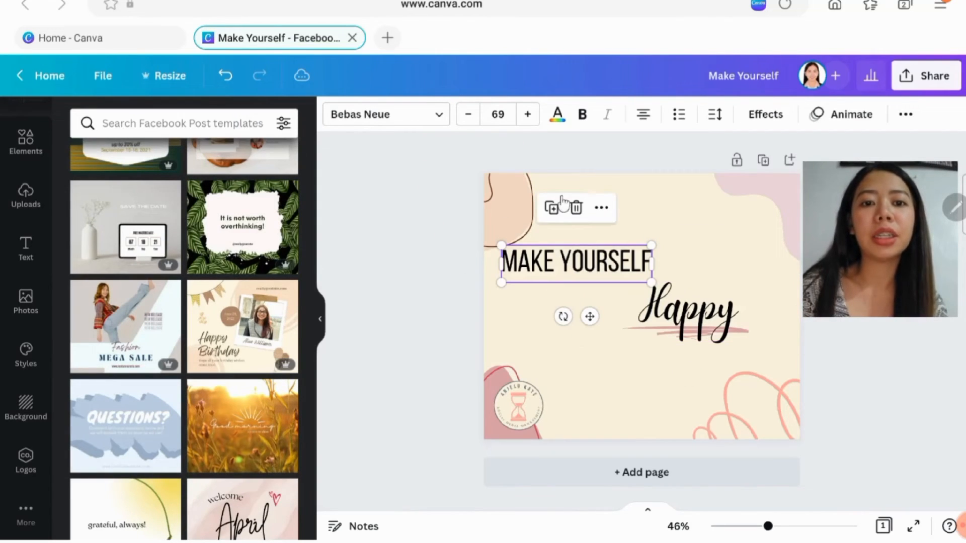
left_click(556, 116)
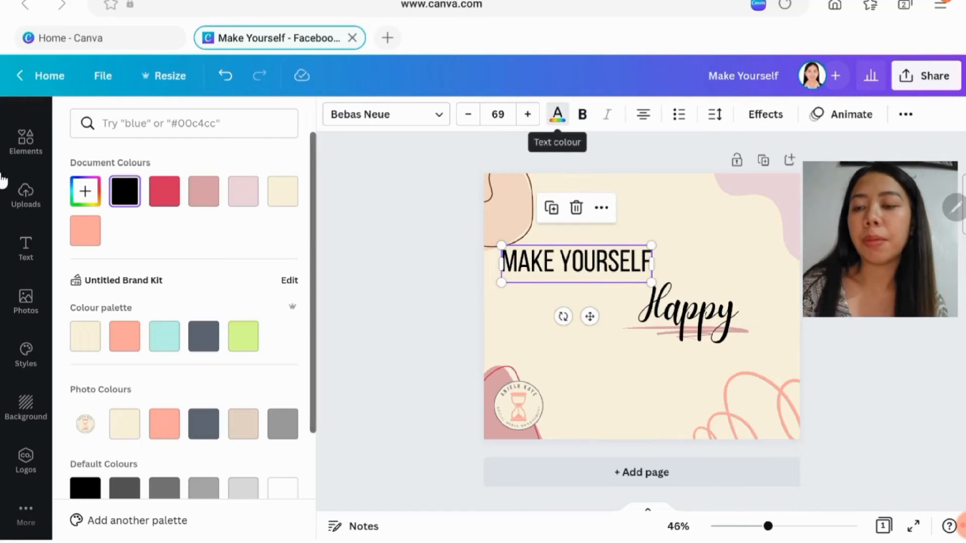
scroll(103, 272, "down", 3)
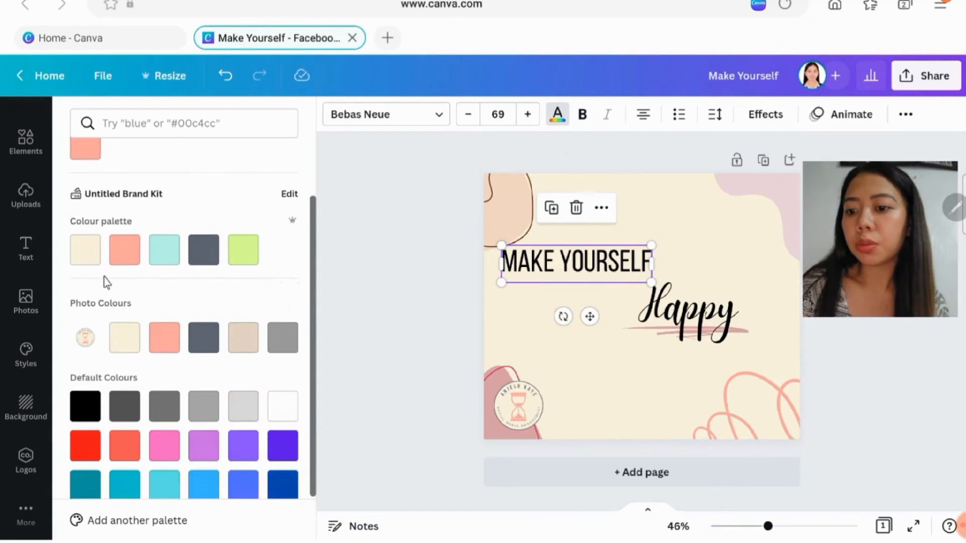
scroll(106, 283, "up", 3)
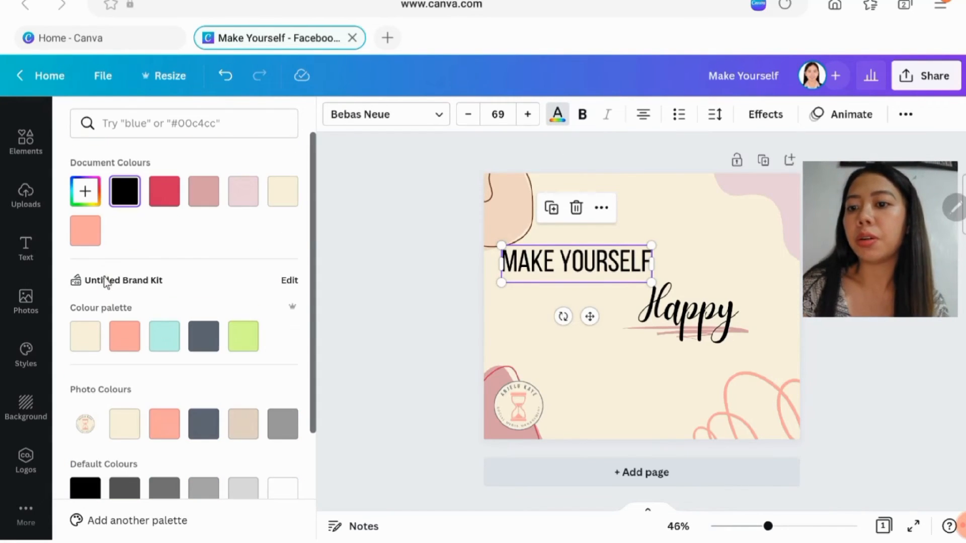
left_click(85, 193)
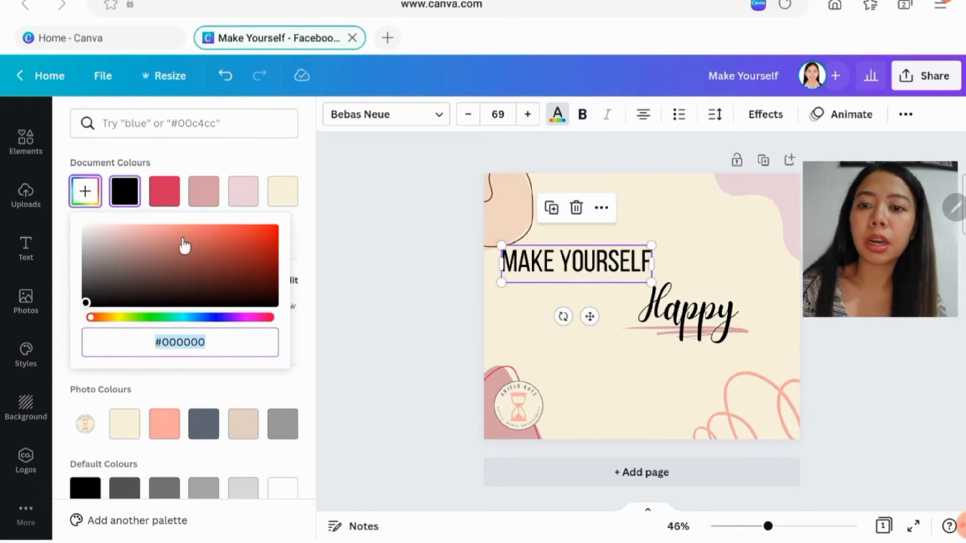
left_click(118, 235)
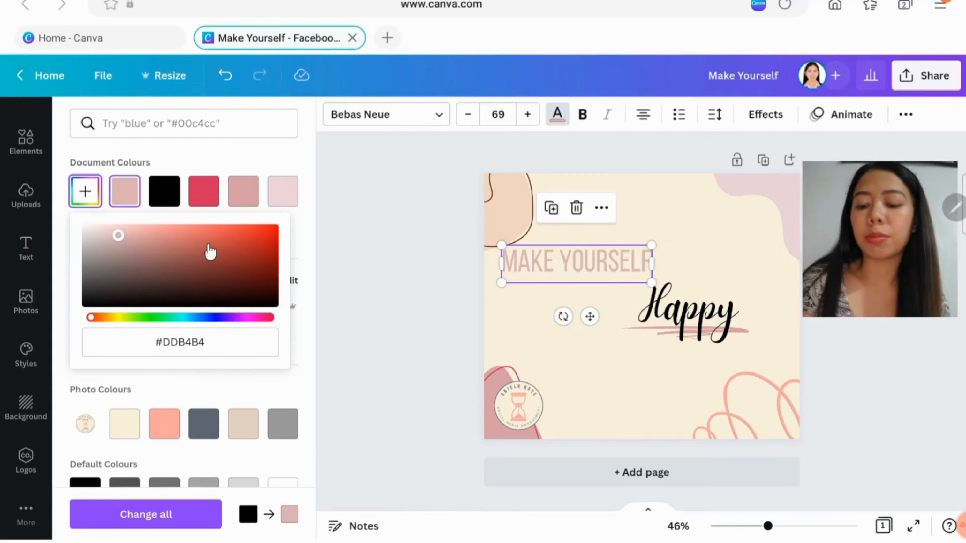
left_click(381, 258)
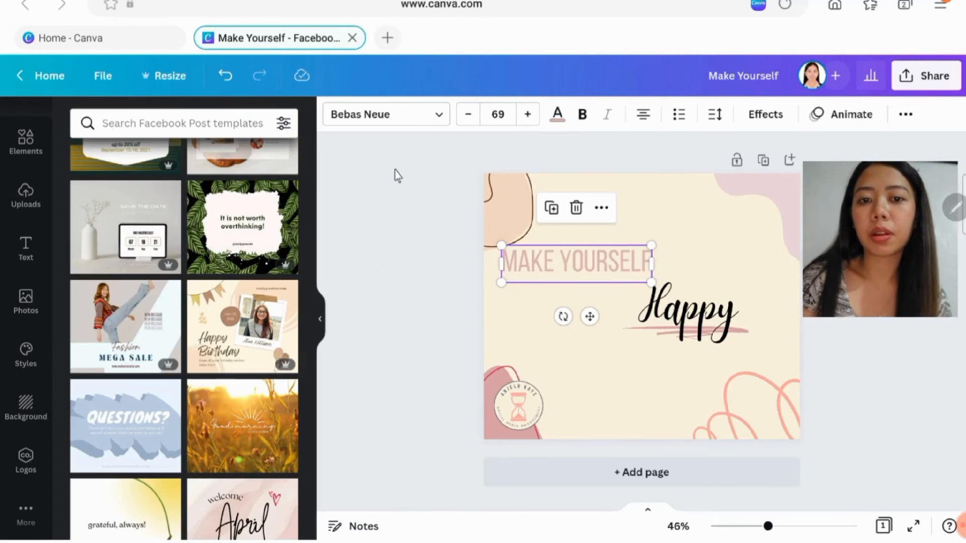
left_click(663, 206)
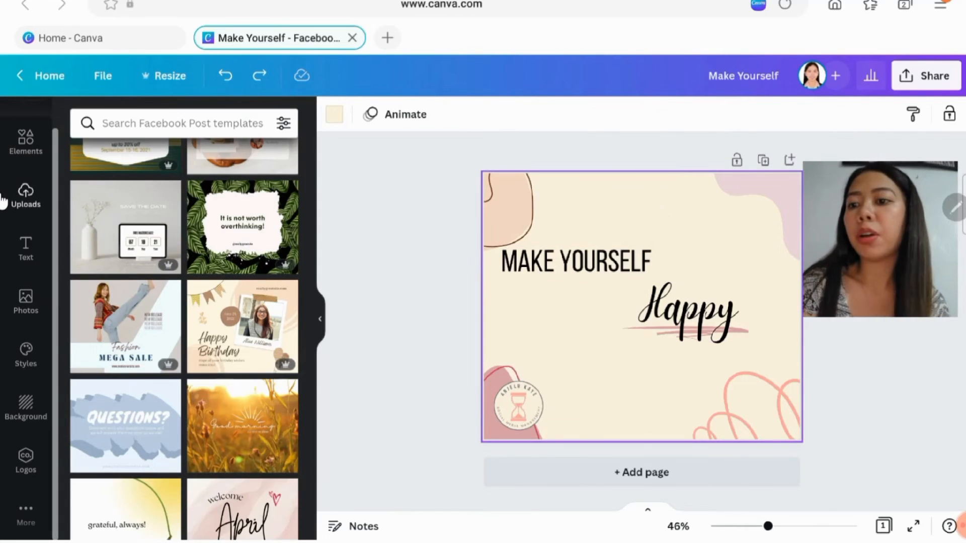
- Find the larger dark-haired cartoon avatar among the uploaded images, add it to the page and move it beside the hourglass logo
left_click(4, 200)
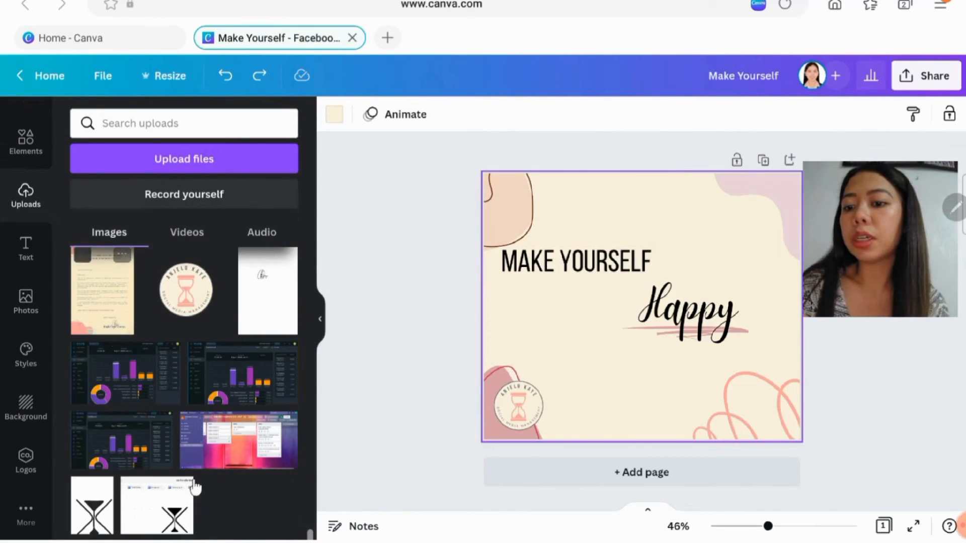
scroll(271, 347, "down", 5)
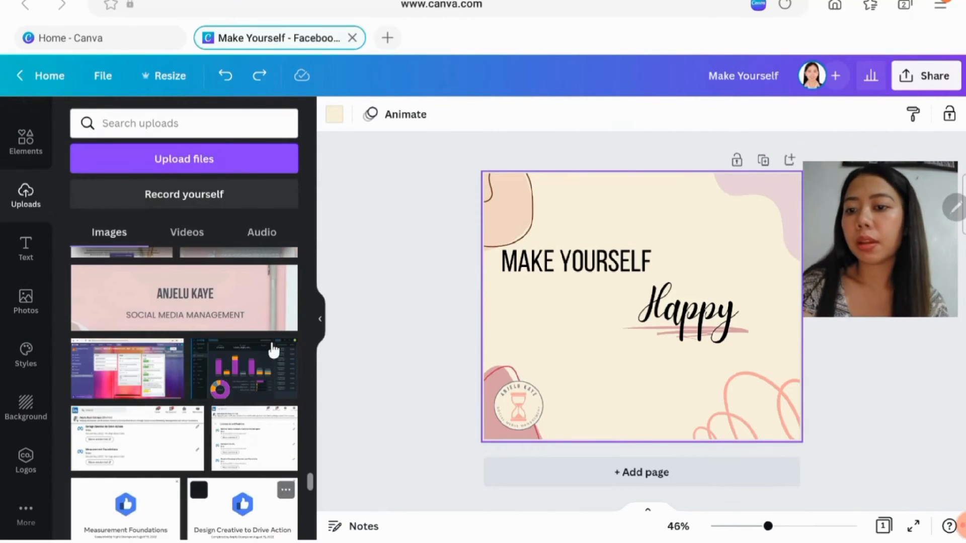
scroll(273, 351, "up", 5)
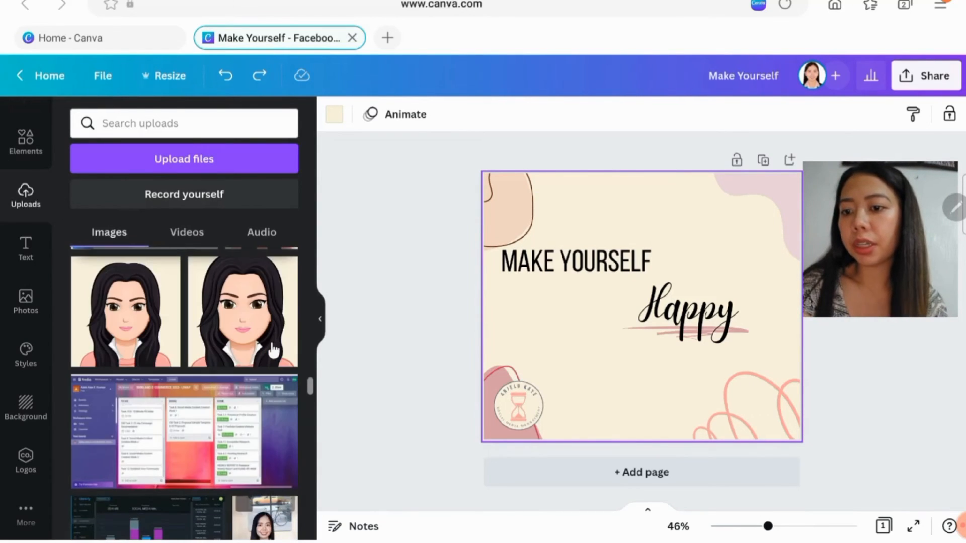
scroll(273, 351, "down", 3)
scroll(273, 351, "down", 3)
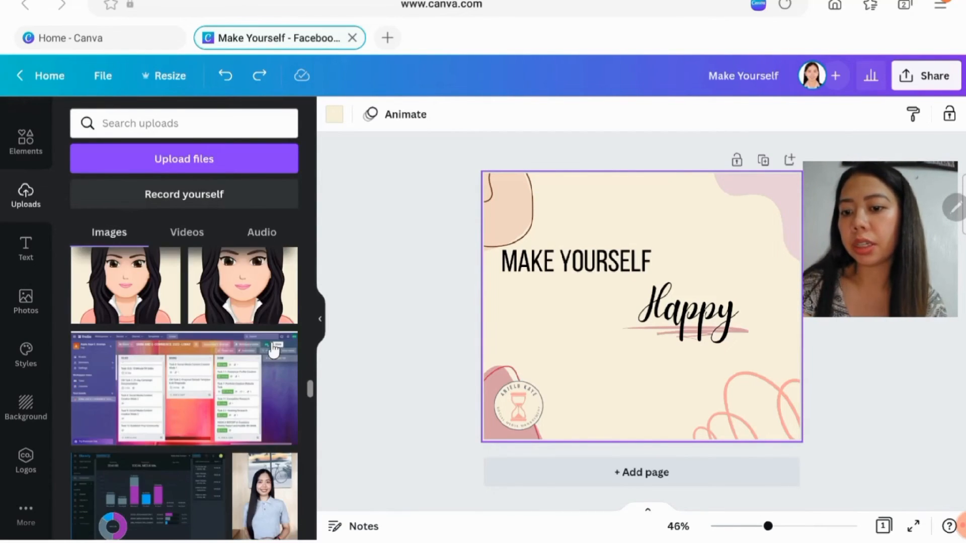
scroll(273, 351, "up", 5)
scroll(273, 351, "up", 8)
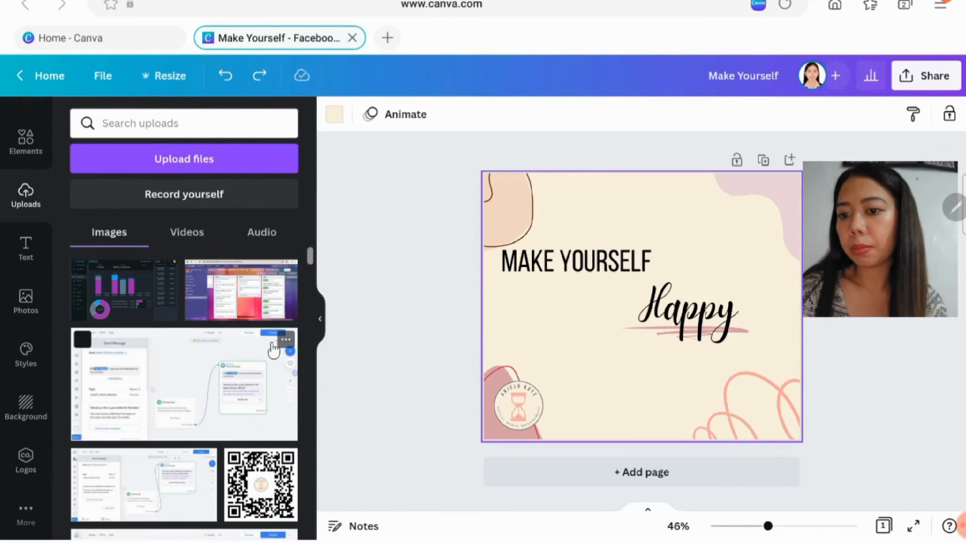
scroll(274, 351, "down", 10)
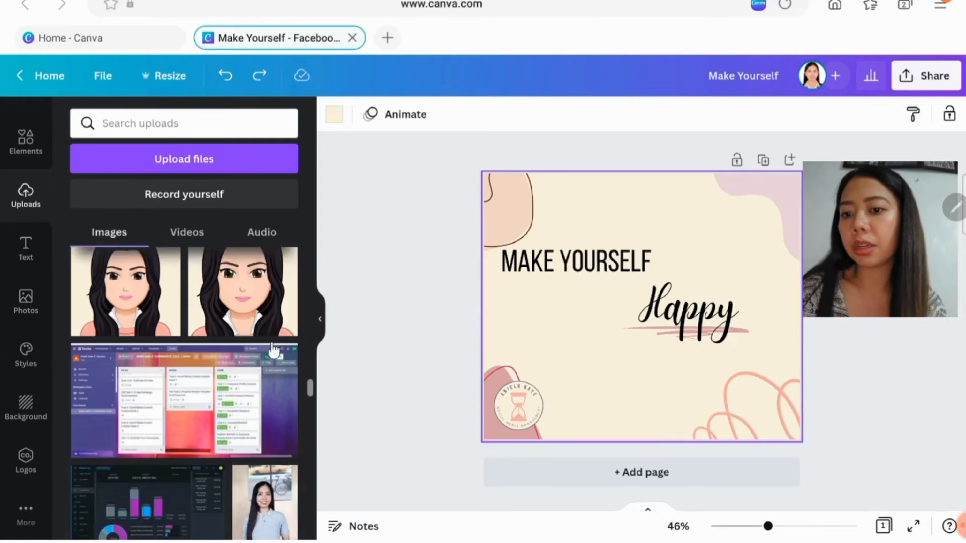
scroll(273, 350, "up", 1)
left_click(243, 322)
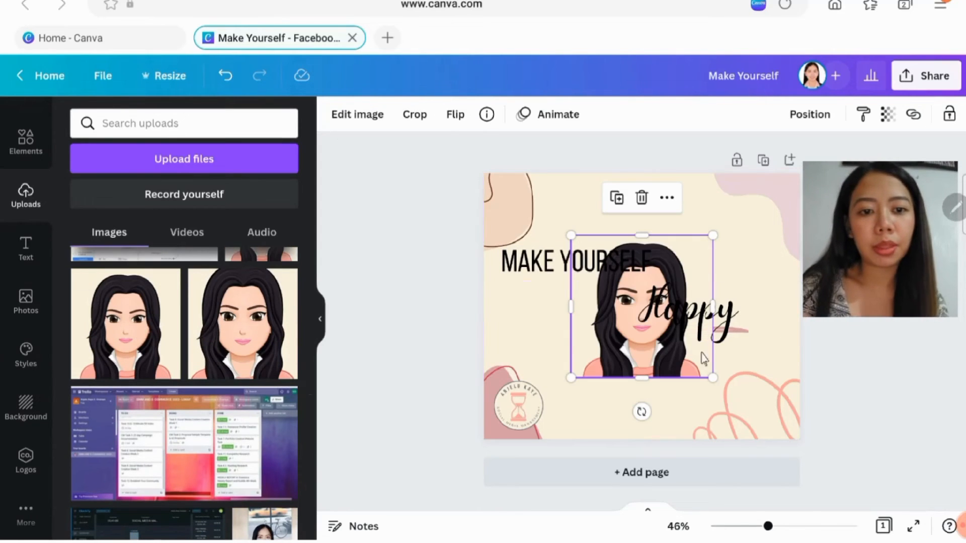
left_click_drag(600, 357, 573, 407)
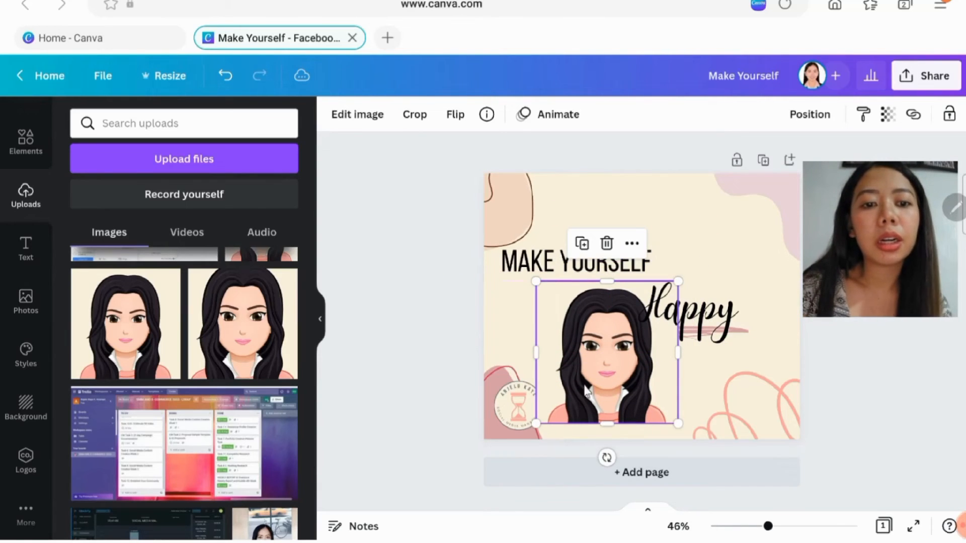
- Fade the avatar image by setting its transparency to 46
left_click(632, 244)
left_click(674, 298)
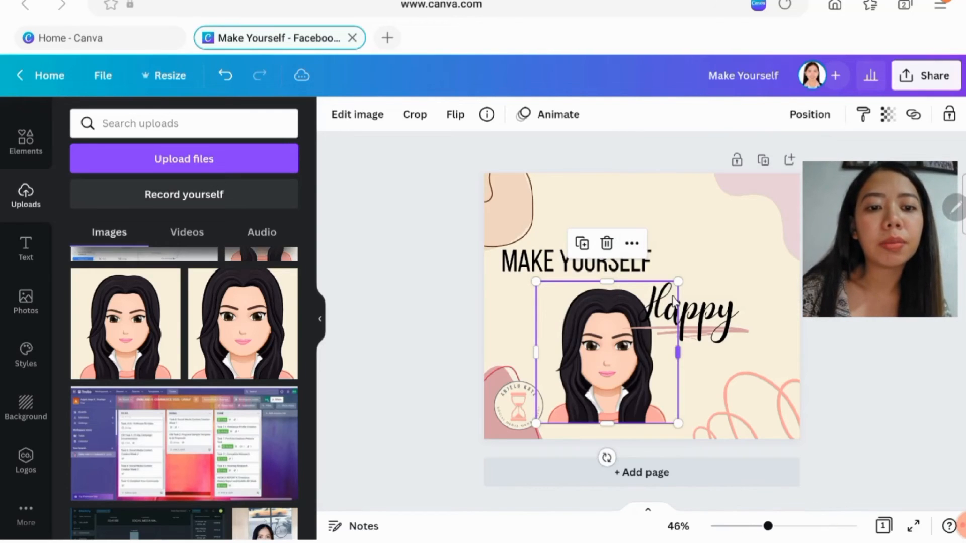
left_click(890, 115)
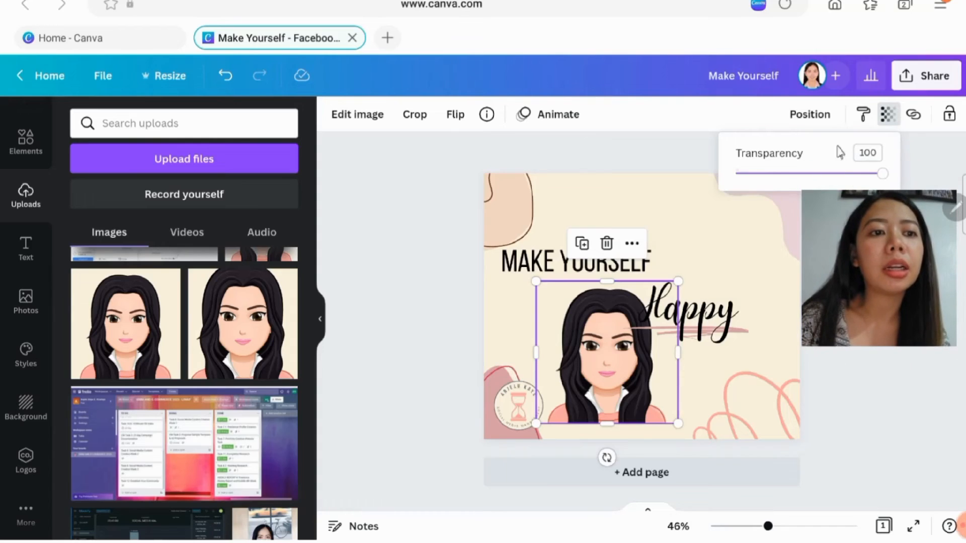
left_click(863, 116)
left_click(890, 116)
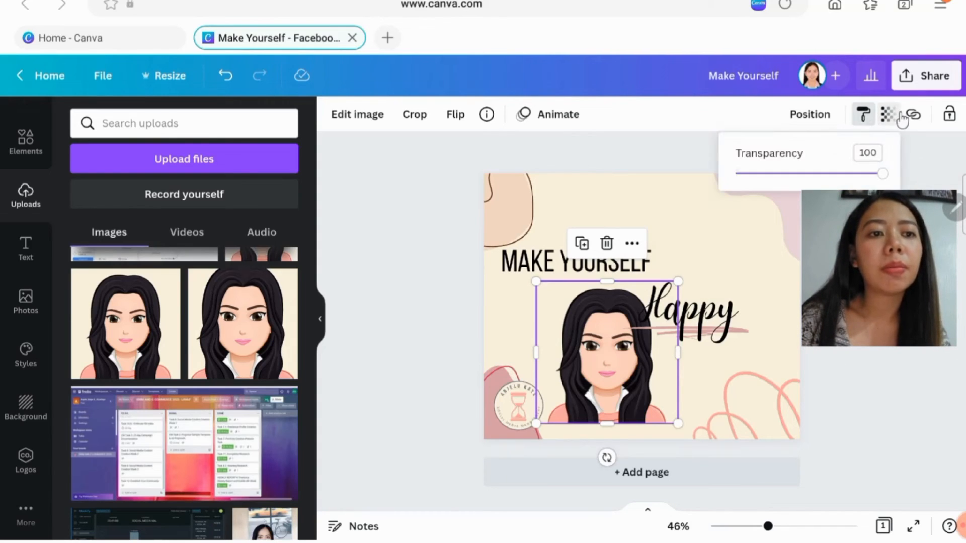
left_click_drag(883, 173, 803, 192)
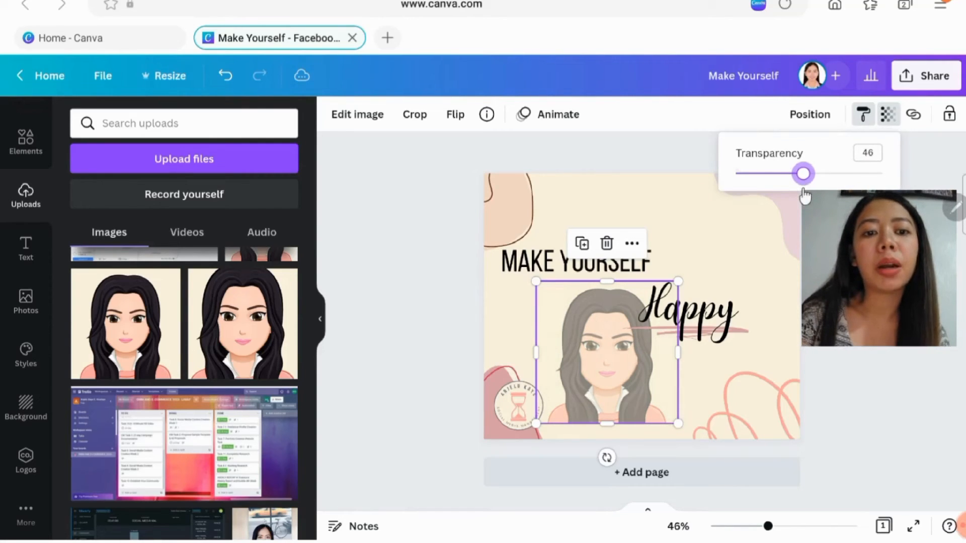
left_click(858, 120)
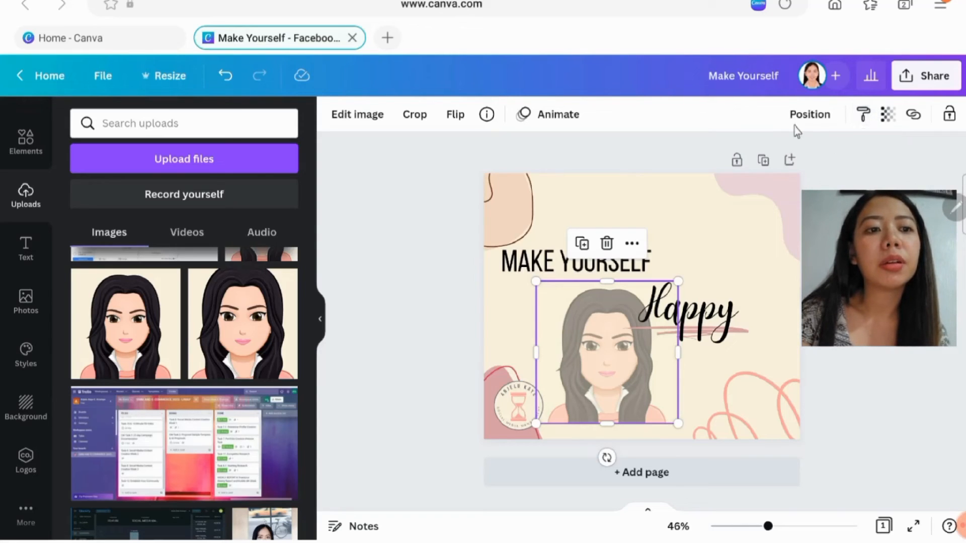
left_click(889, 118)
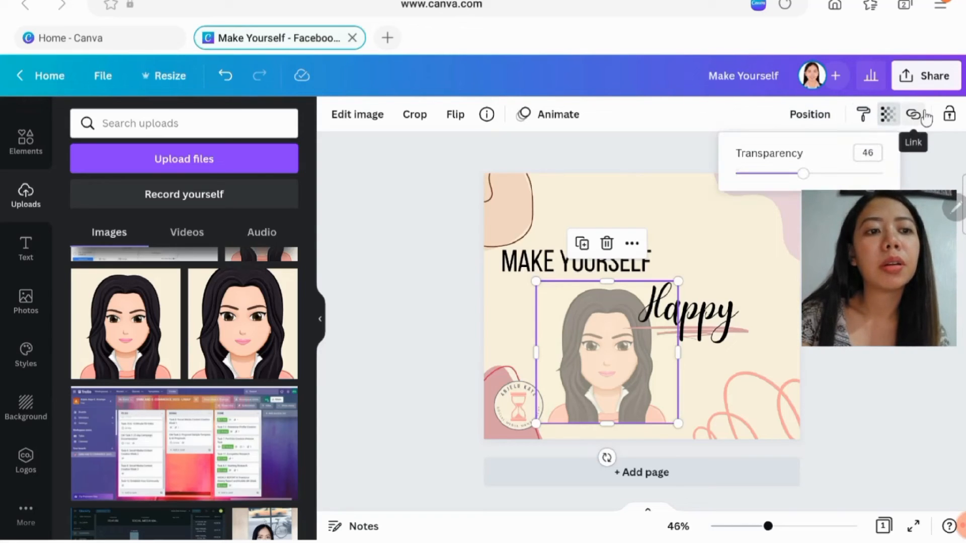
- Enlarge the faded avatar to cover most of the page behind the headings, and delete it
mouse_move(623, 387)
left_mouse_down()
mouse_move(597, 409)
mouse_move(611, 400)
left_mouse_up()
left_click_drag(667, 292, 768, 192)
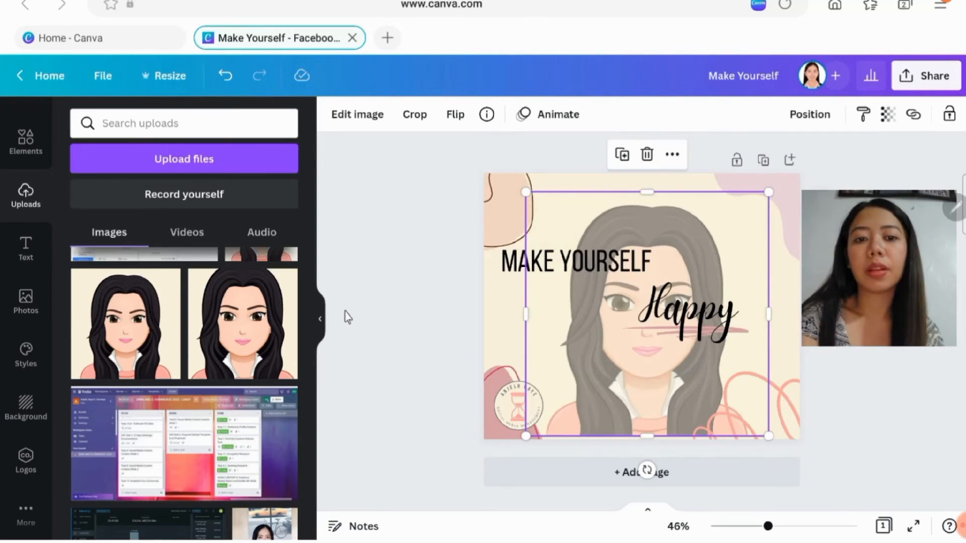
key("Delete")
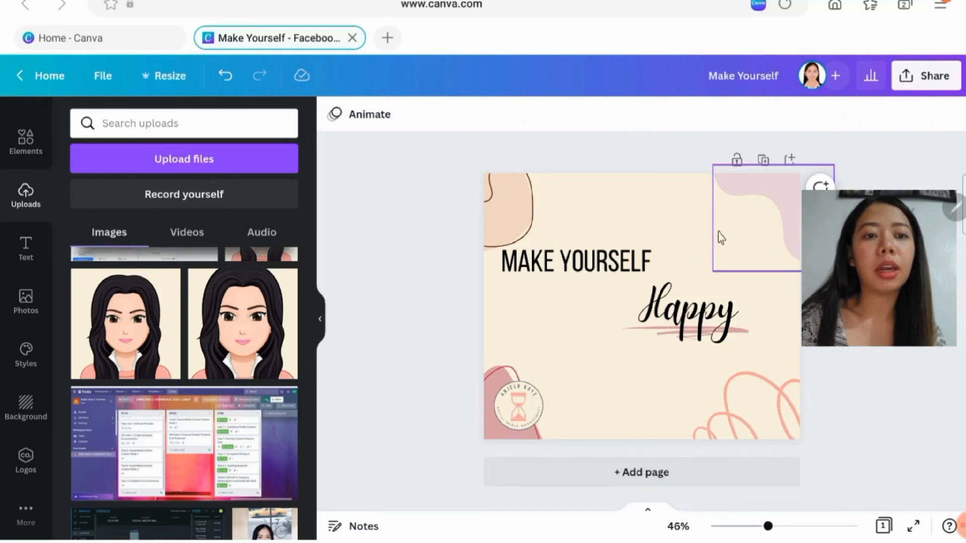
- Shift the "Happy" heading slightly to the left over its underline and deselect it
left_click(669, 330)
right_click(666, 334)
left_click_drag(666, 334, 671, 328)
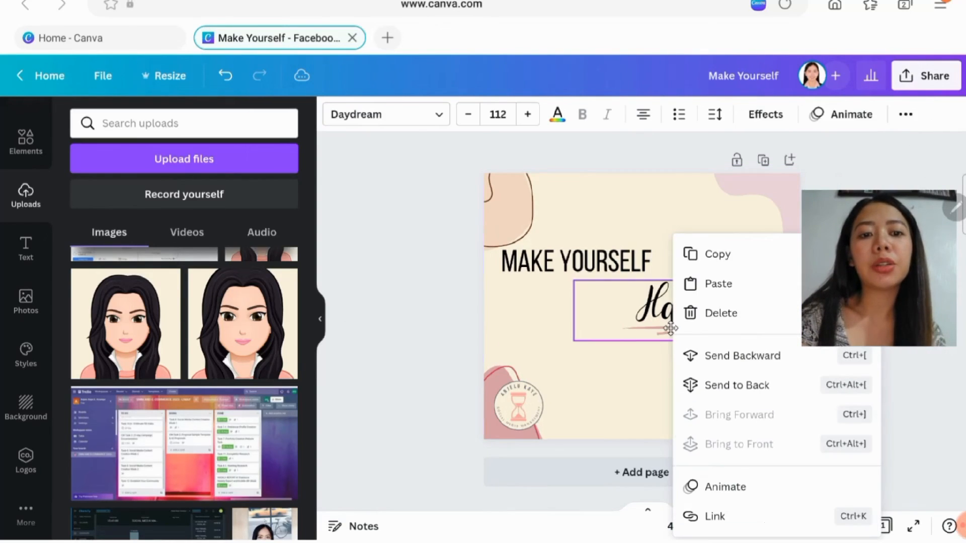
left_click(377, 315)
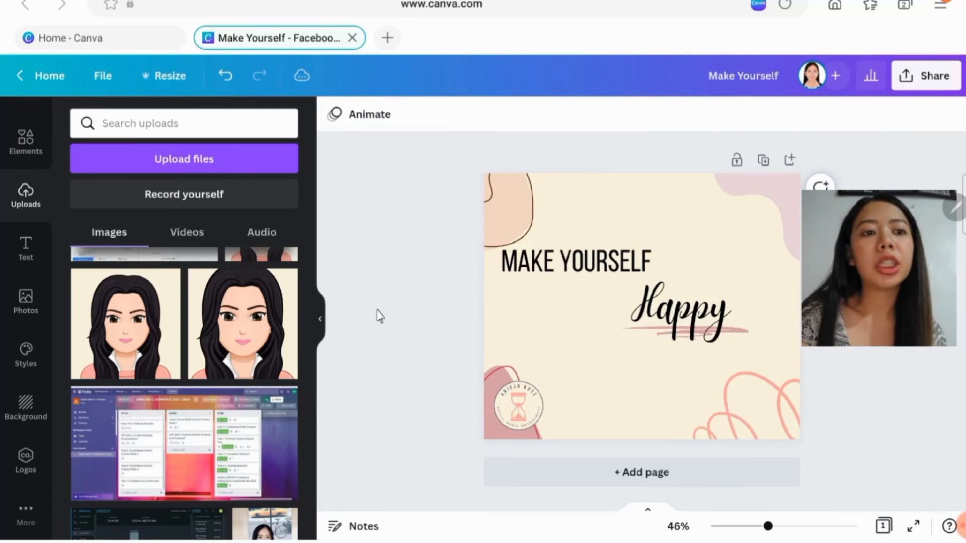
- Open the design's download settings and review the available file types, keeping PNG at size 1
left_click(924, 76)
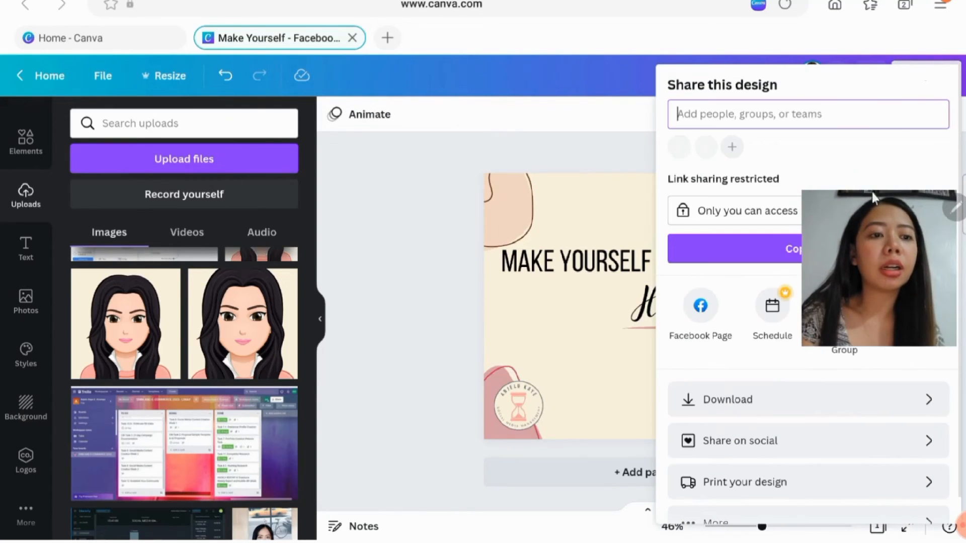
left_click_drag(884, 268, 558, 171)
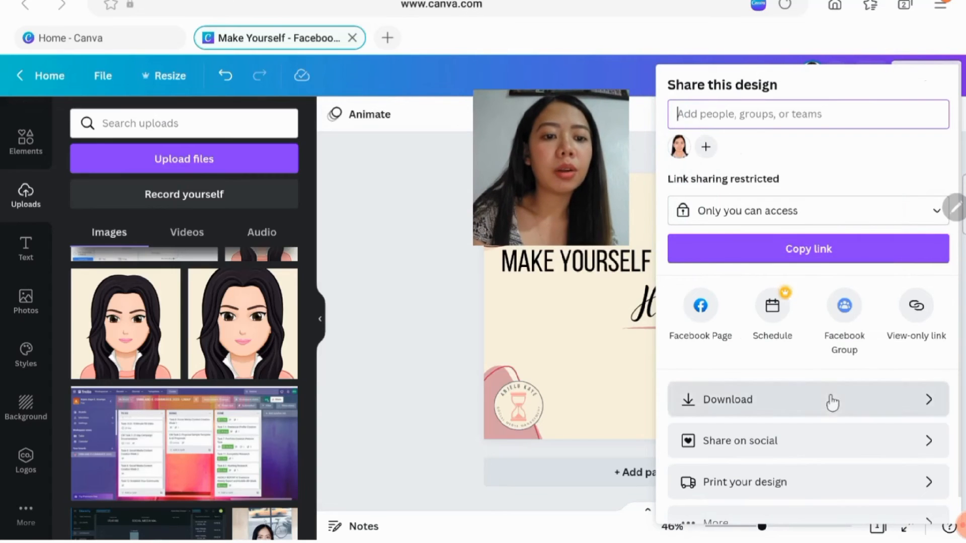
scroll(825, 352, "down", 1)
left_click(802, 375)
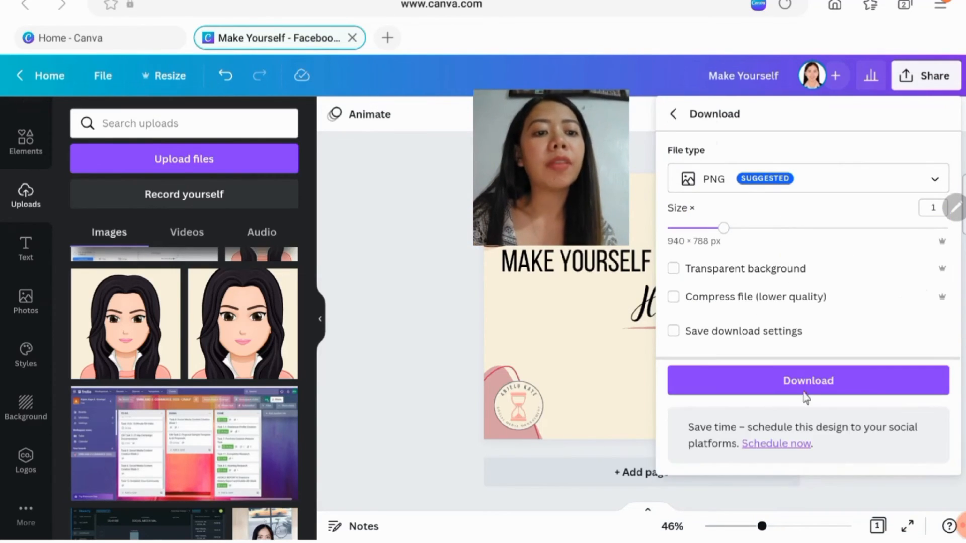
left_click(922, 186)
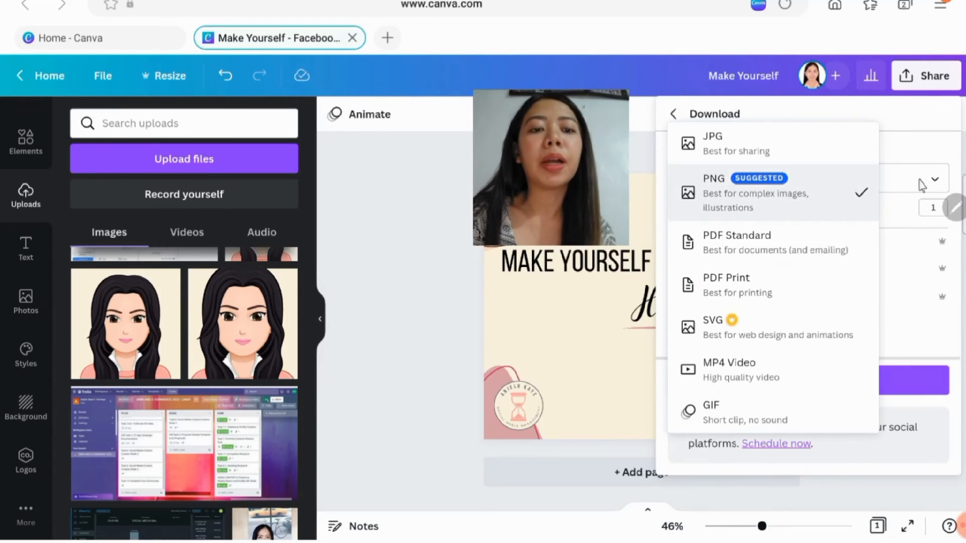
left_click(921, 188)
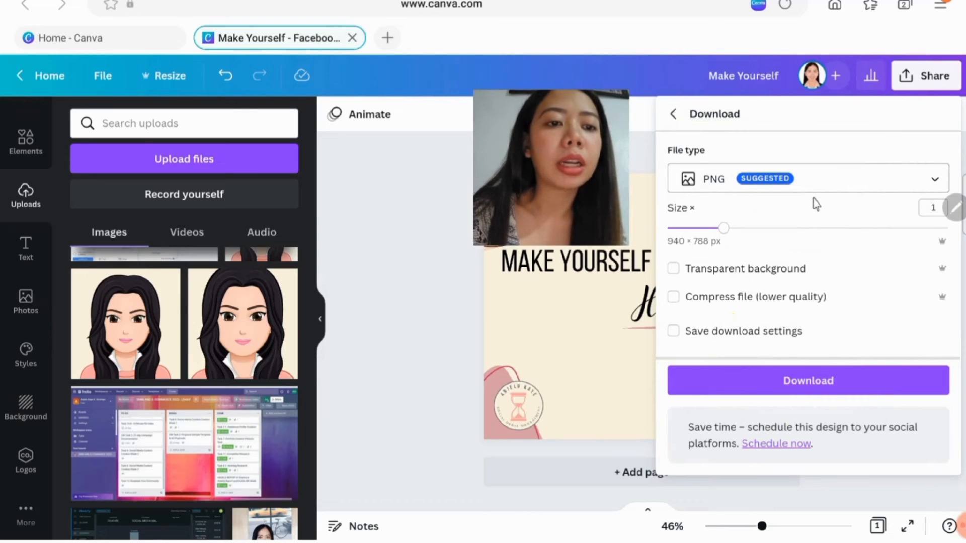
- Download the design with PNG as the file type
left_click(861, 190)
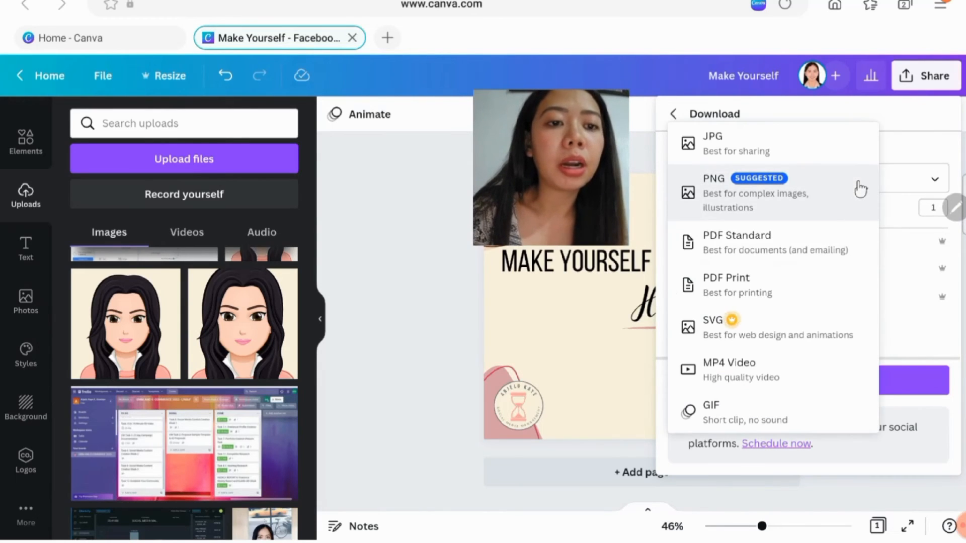
left_click(791, 206)
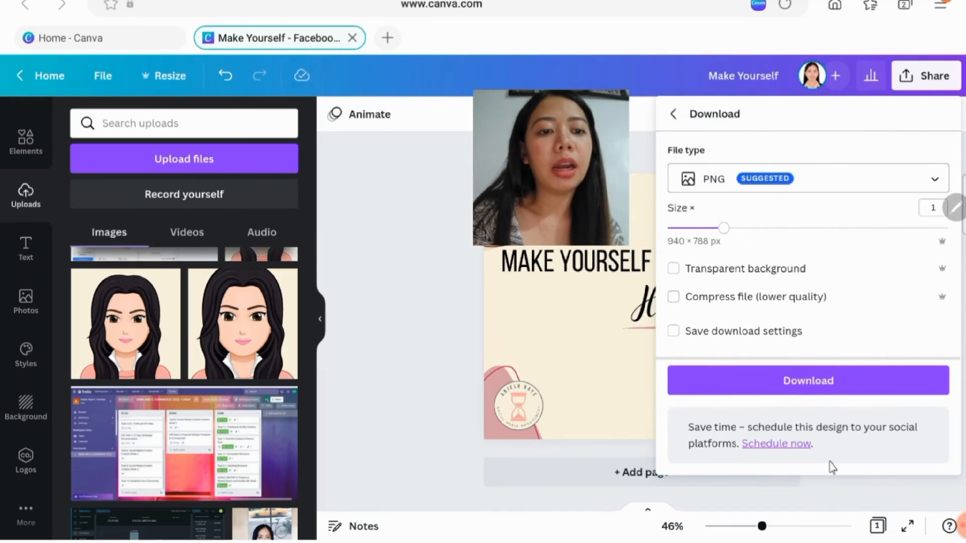
left_click(840, 386)
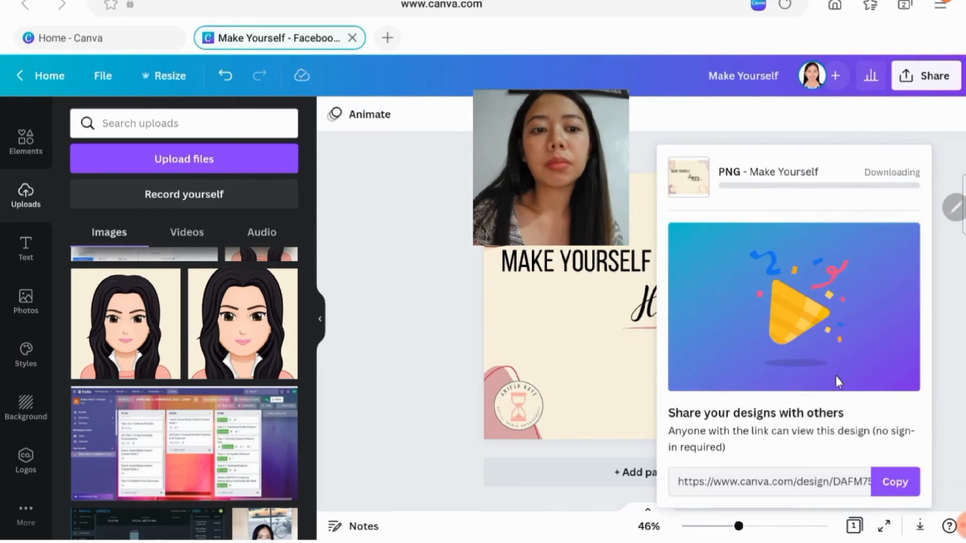
- Share the design with anyone with the link at "Can view" permission and copy the link
left_click(934, 81)
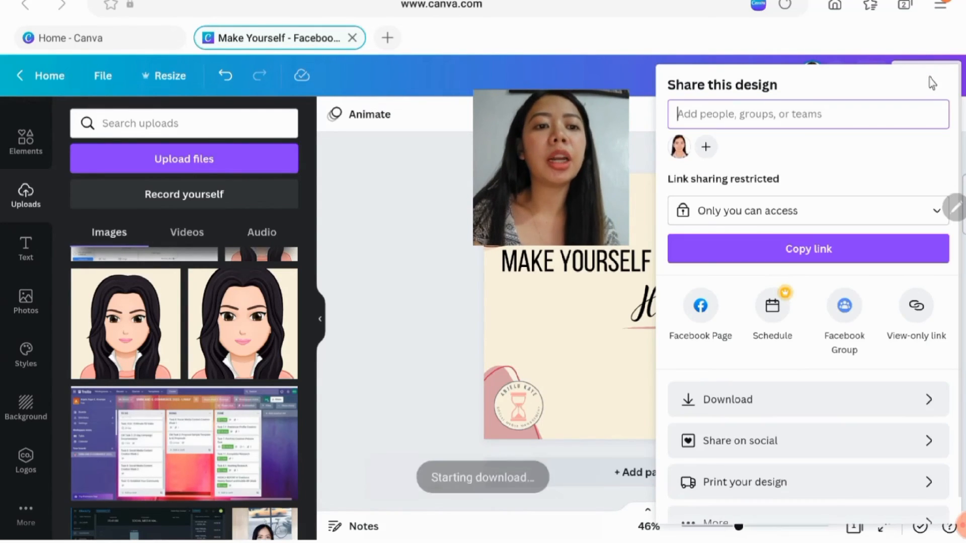
left_click(806, 212)
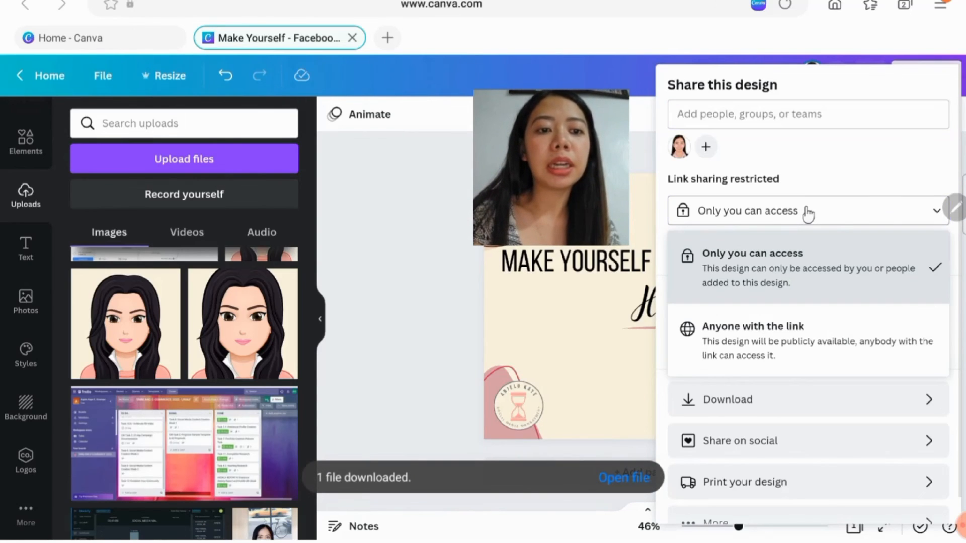
left_click(776, 348)
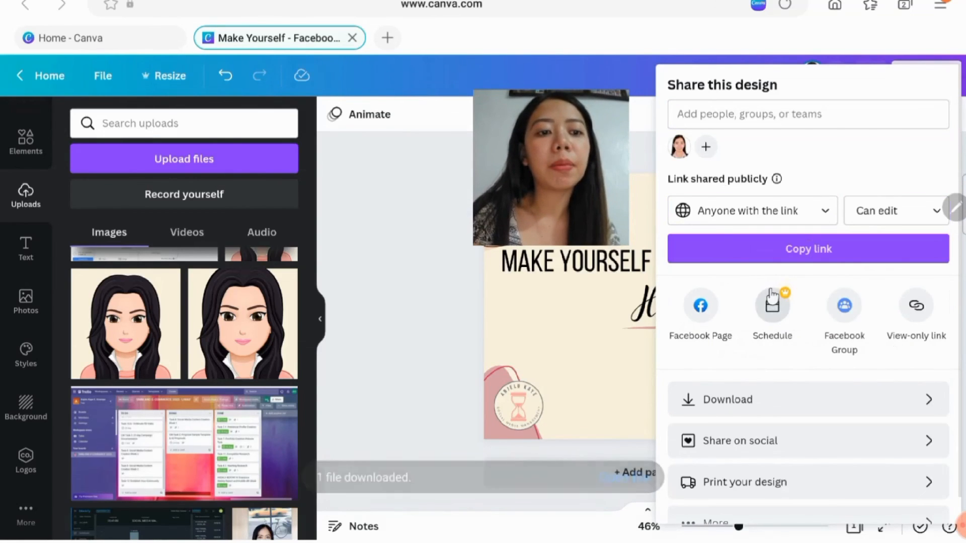
left_click(889, 210)
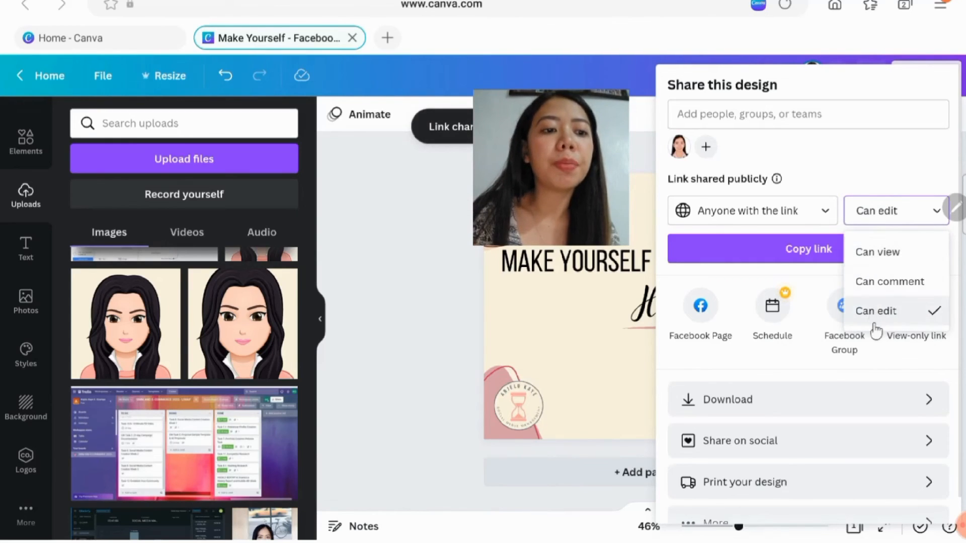
left_click(879, 257)
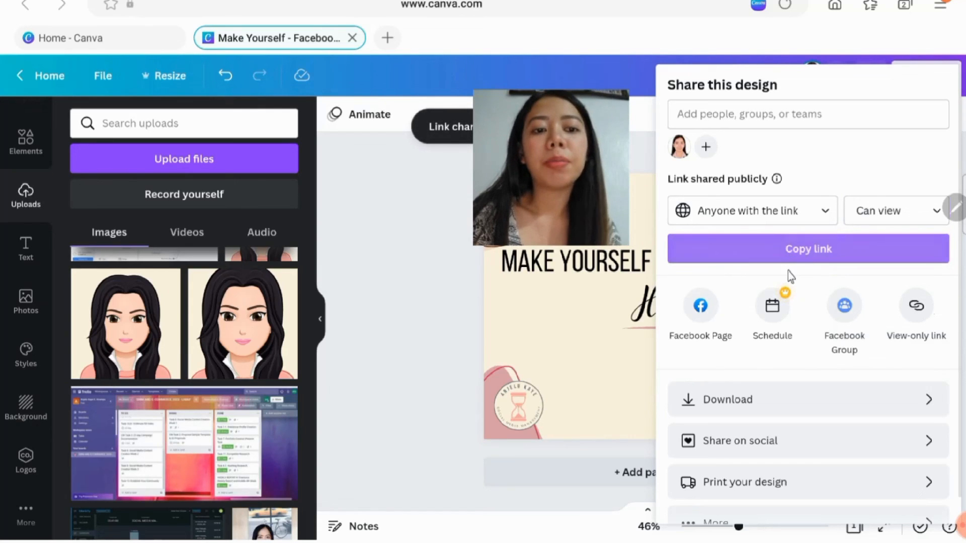
left_click(792, 261)
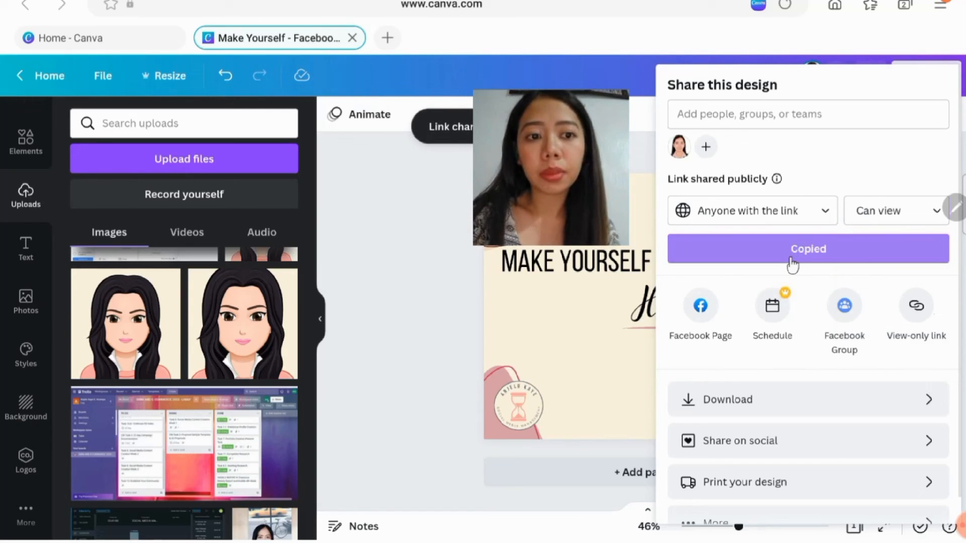
- Open the copied link in a new browser tab to preview the shared design, and return to the editor with the sharing options closed
left_click(388, 37)
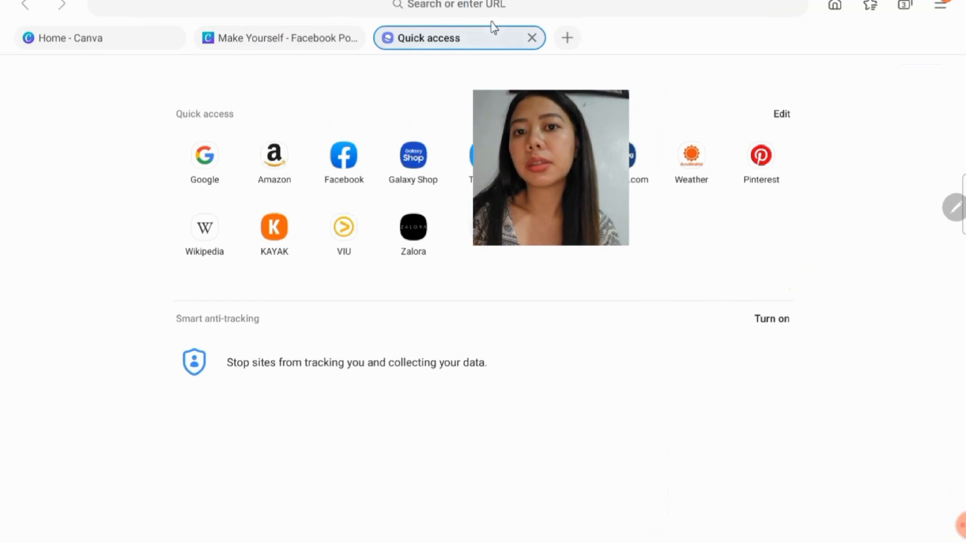
left_click(493, 6)
key("ctrl+v")
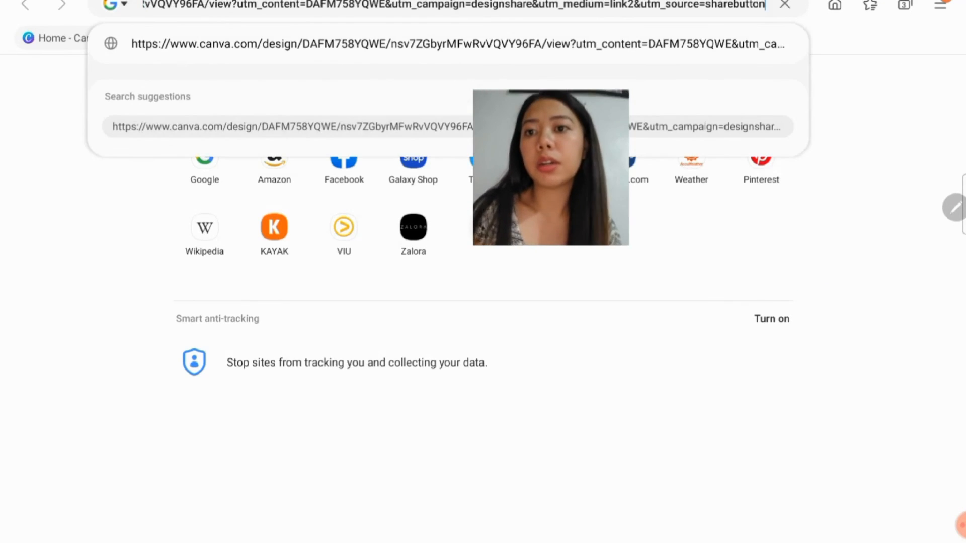
key("Return")
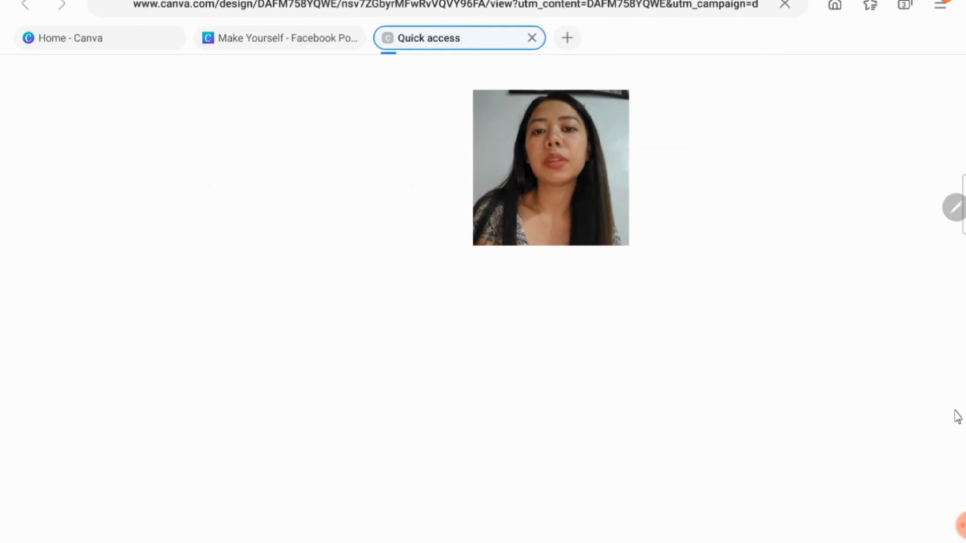
left_click_drag(522, 168, 828, 96)
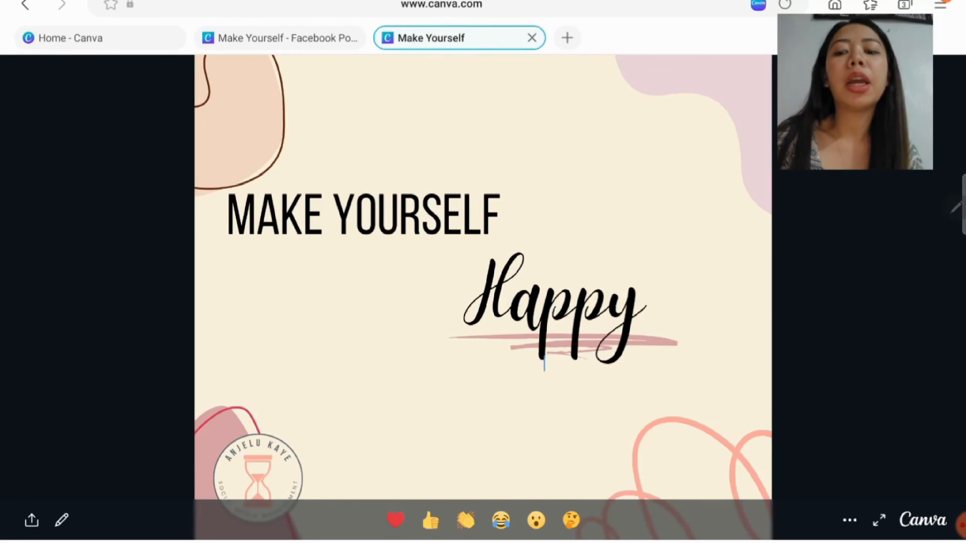
left_click(529, 40)
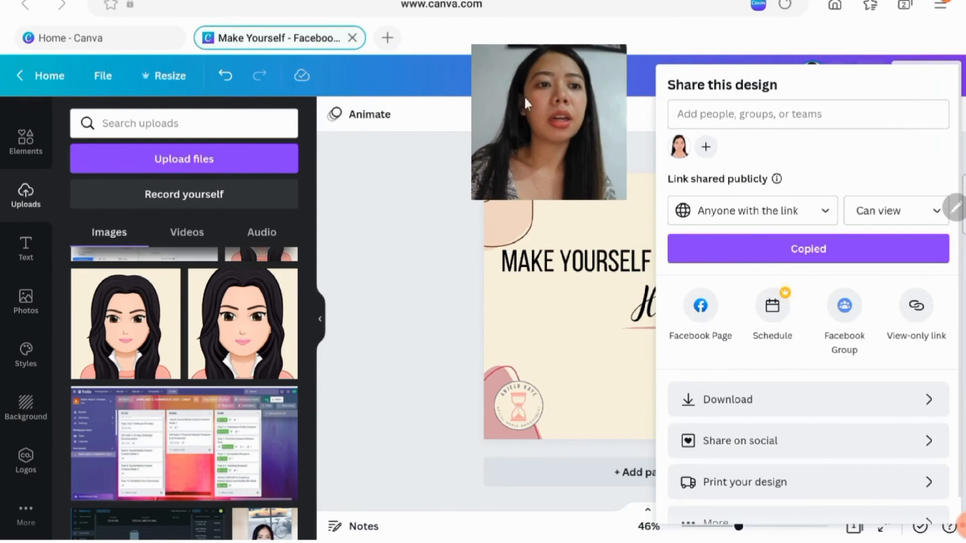
left_click(377, 417)
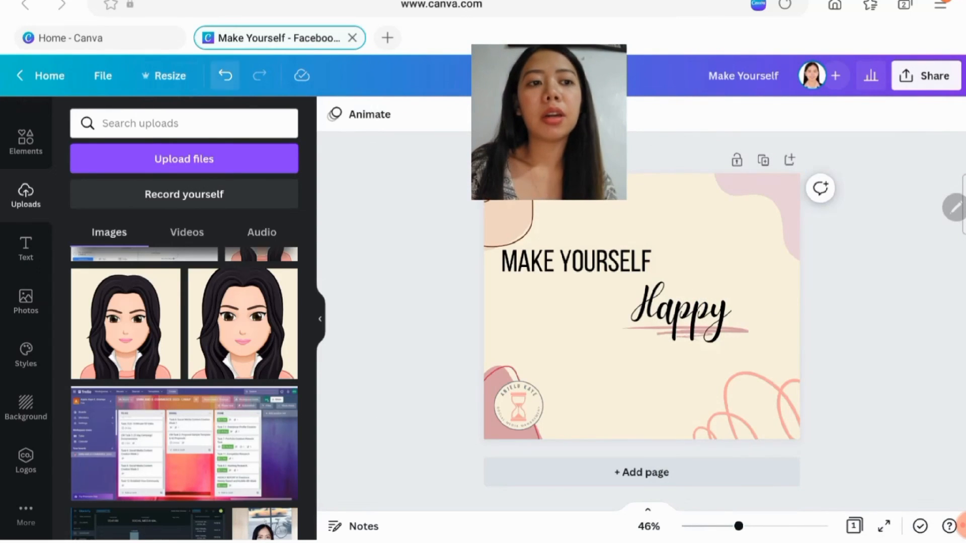
left_click_drag(533, 104, 711, 87)
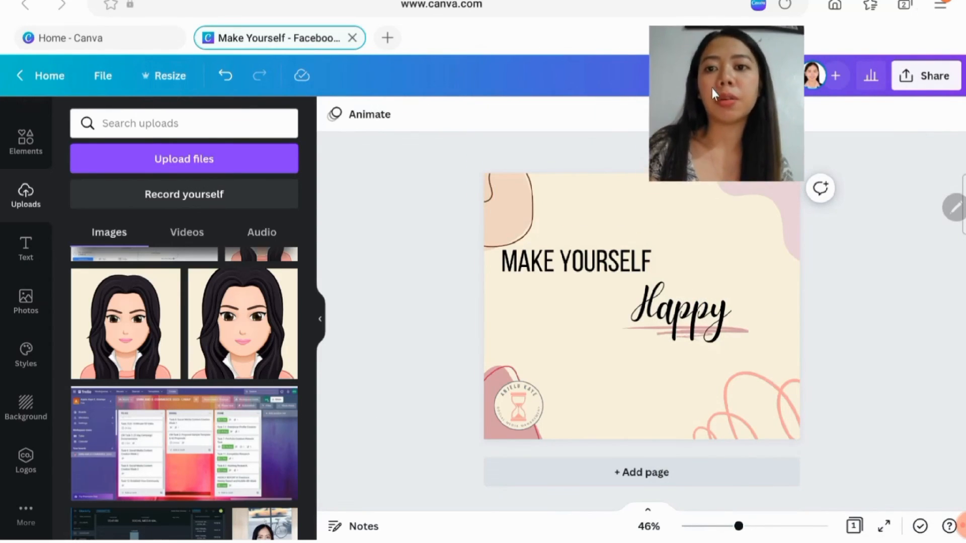
- Review the custom width and height settings for resizing the design, leaving the size as it is
left_click(180, 86)
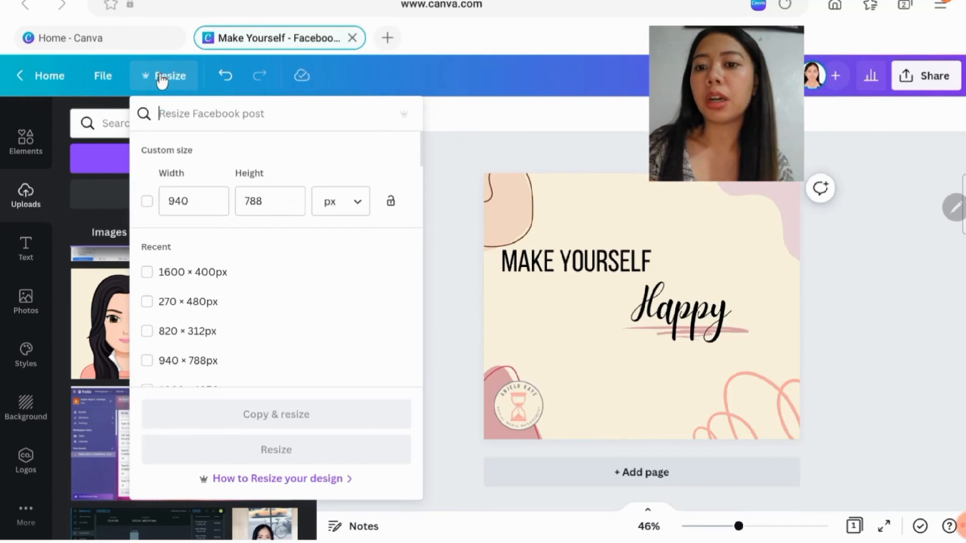
double_click(222, 203)
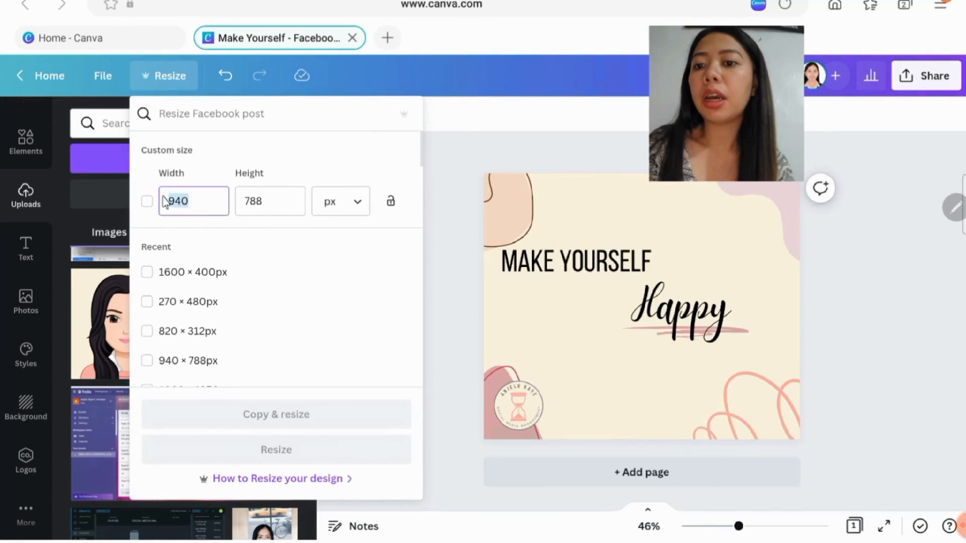
double_click(247, 209)
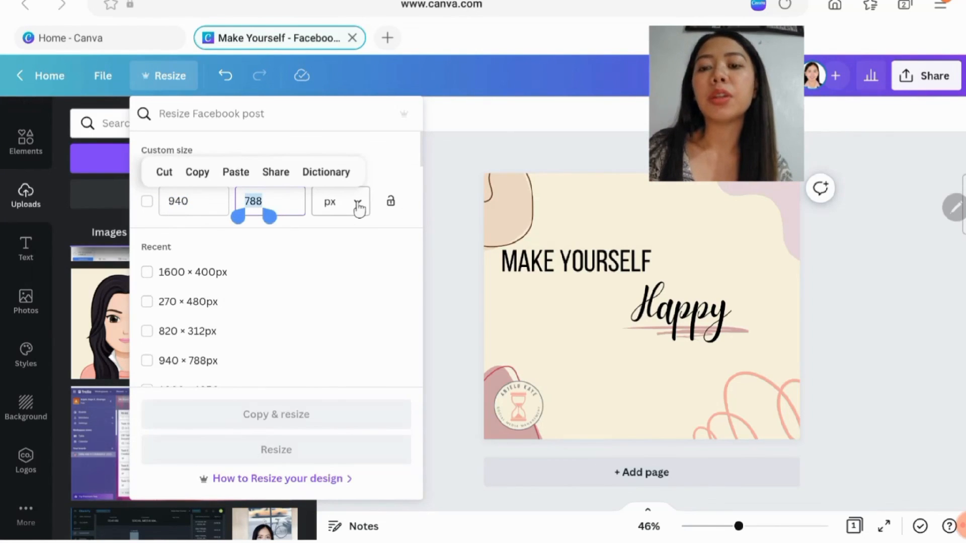
left_click(447, 245)
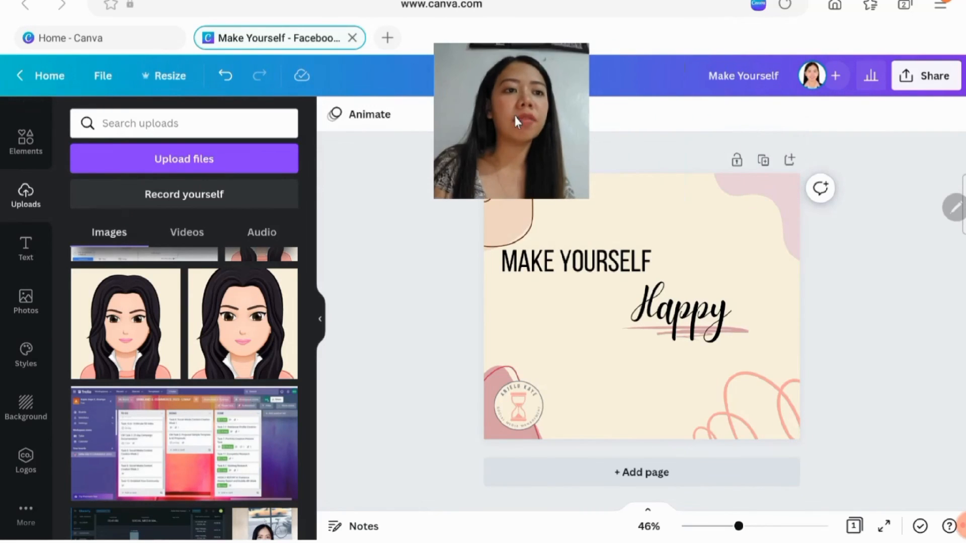
left_click(926, 78)
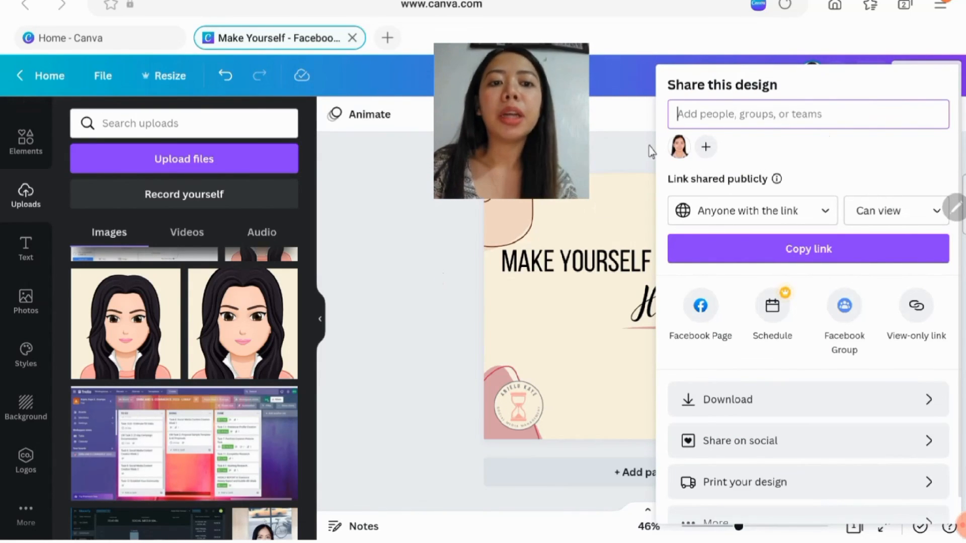
left_click(607, 160)
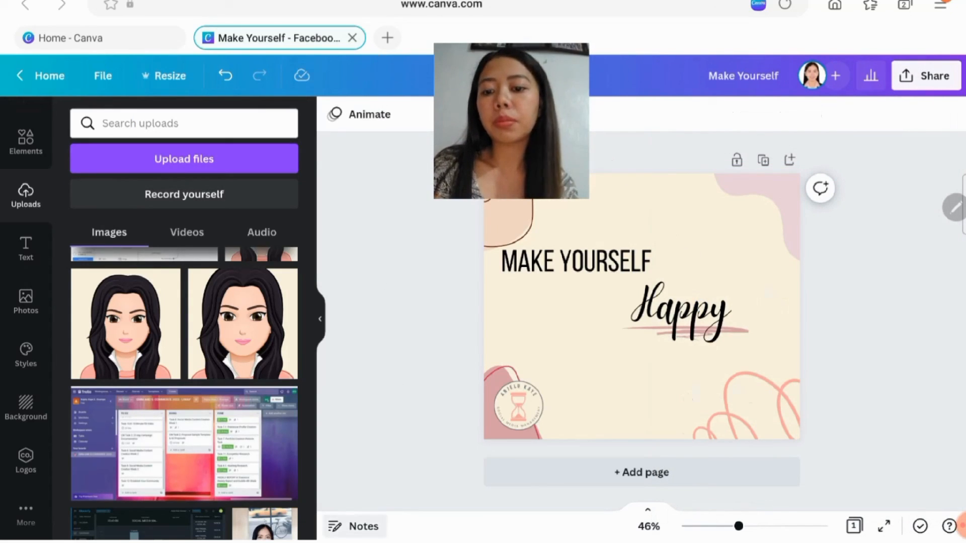
scroll(283, 472, "down", 2)
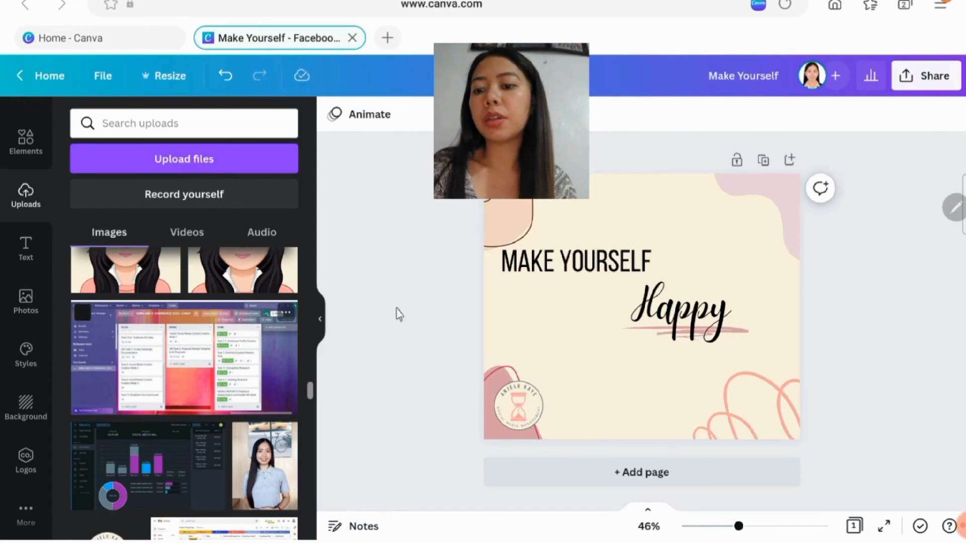